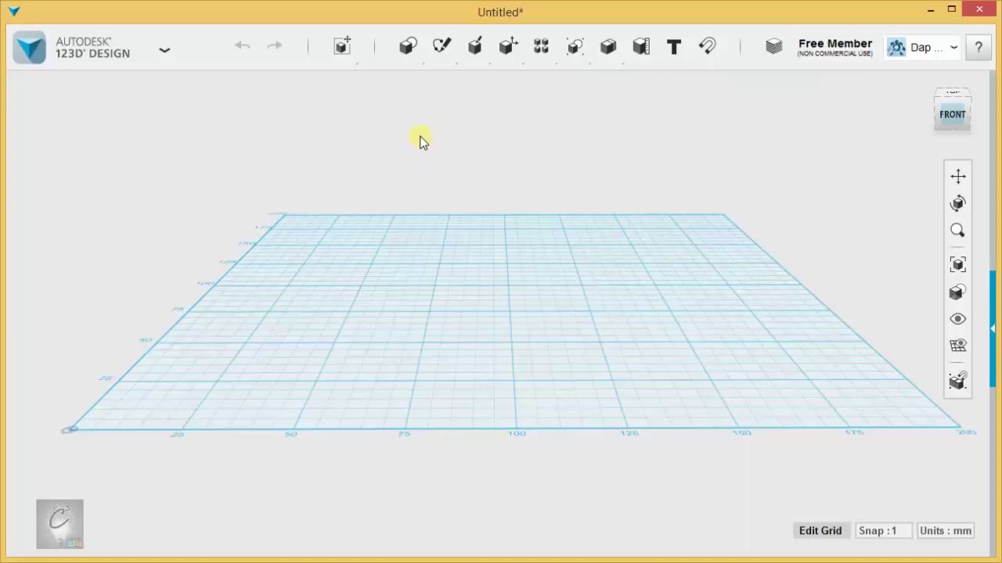
- Review the keyboard shortcut reference, close it, and open Help
{"action": "mouse_move", "coordinate": [408, 47]}
{"action": "key", "text": "F1"}
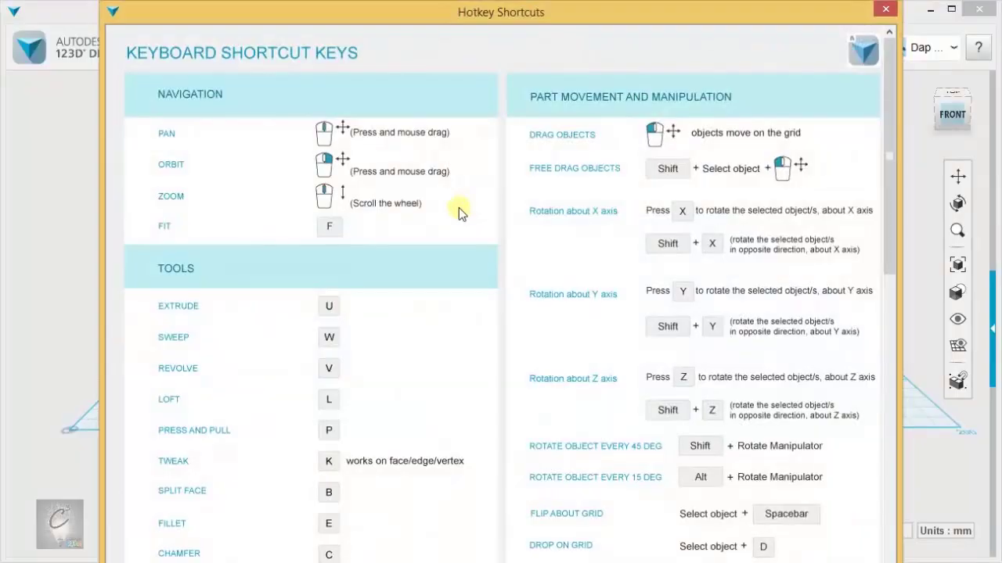
{"action": "scroll", "coordinate": [478, 213], "scroll_direction": "down", "scroll_amount": 7}
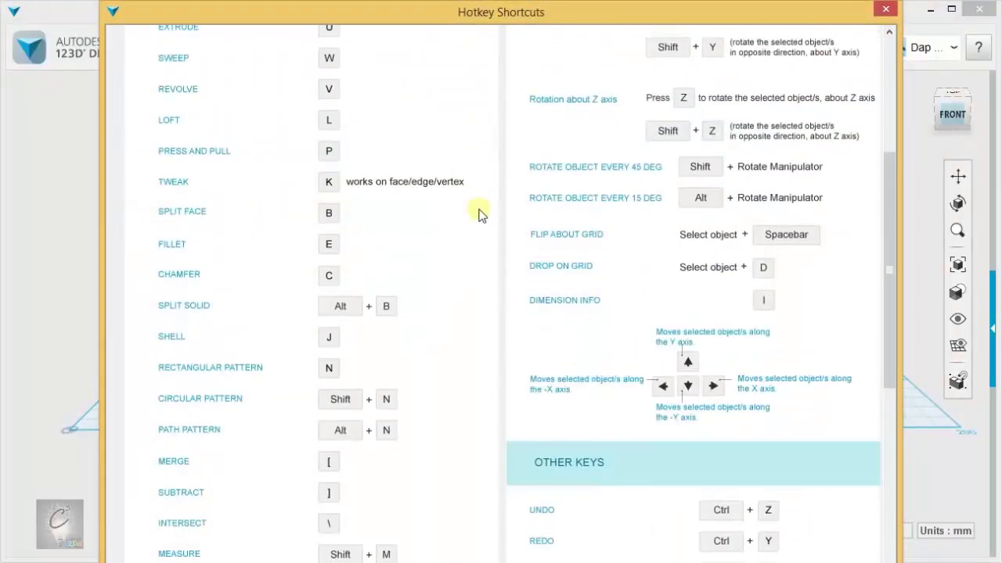
{"action": "scroll", "coordinate": [478, 213], "scroll_direction": "up", "scroll_amount": 8}
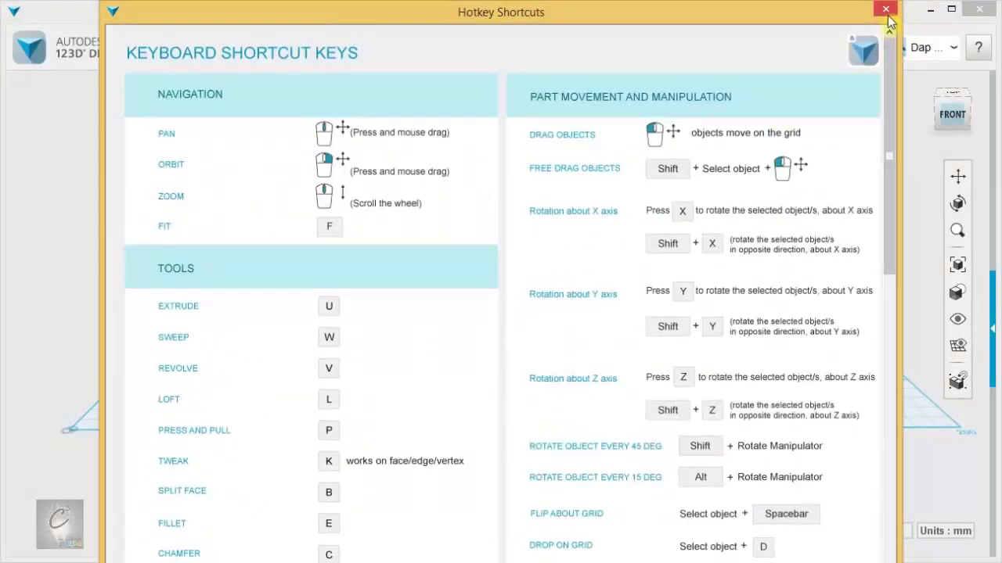
{"action": "left_click", "coordinate": [886, 11]}
{"action": "left_click", "coordinate": [977, 48]}
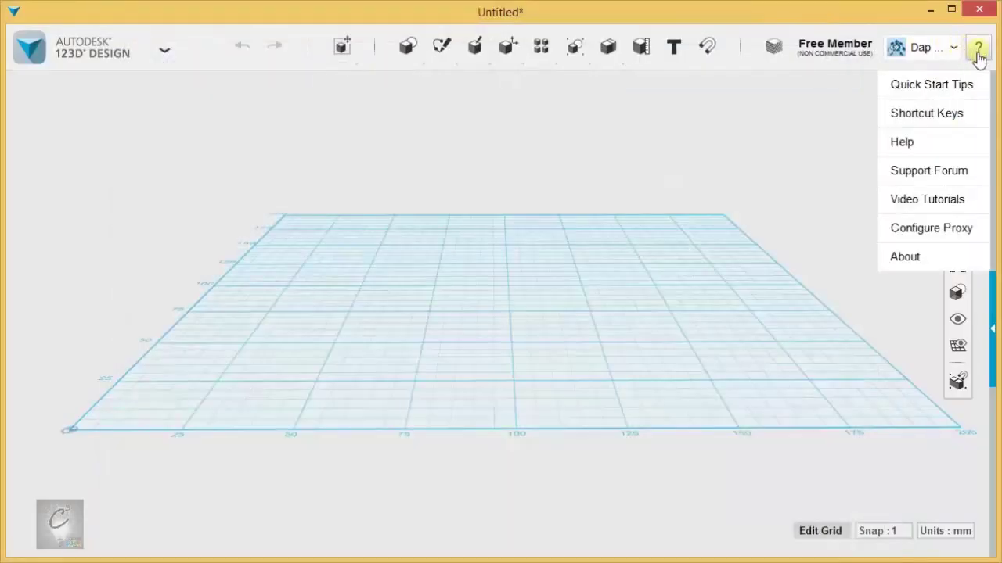
{"action": "left_click", "coordinate": [904, 144]}
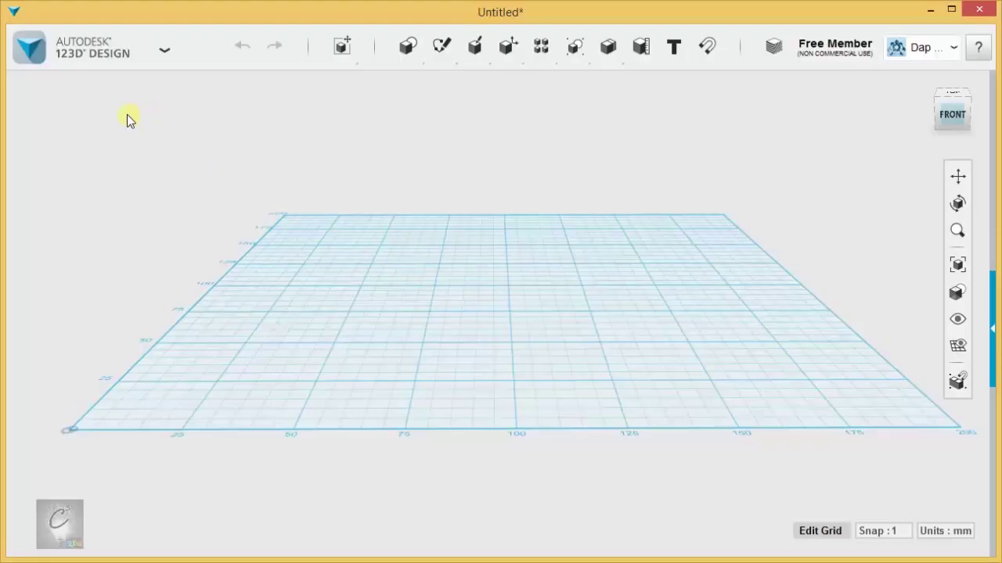
- Examine the available file commands, including the save, import, 3D export and 2D export options
{"action": "left_click", "coordinate": [95, 56]}
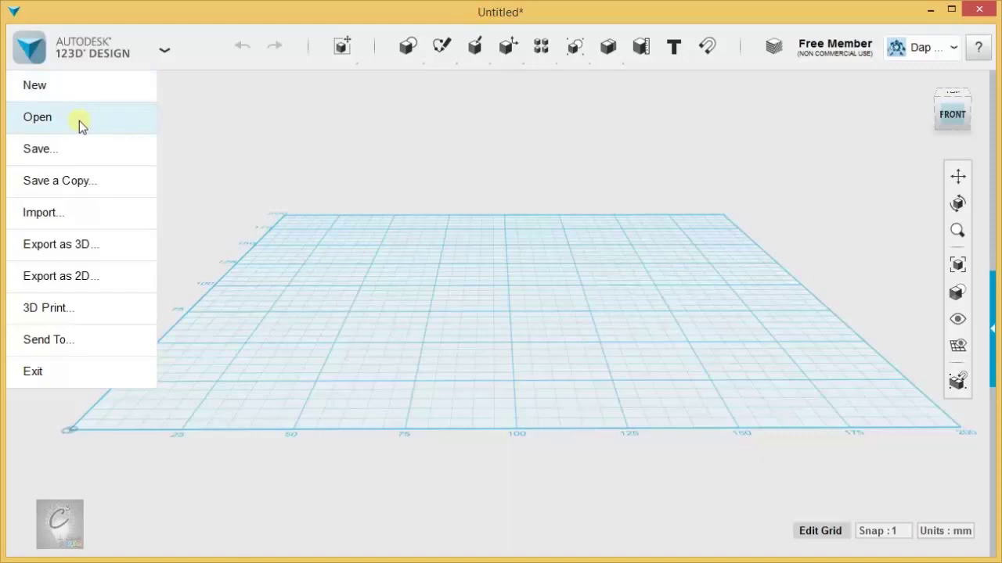
{"action": "mouse_move", "coordinate": [65, 151]}
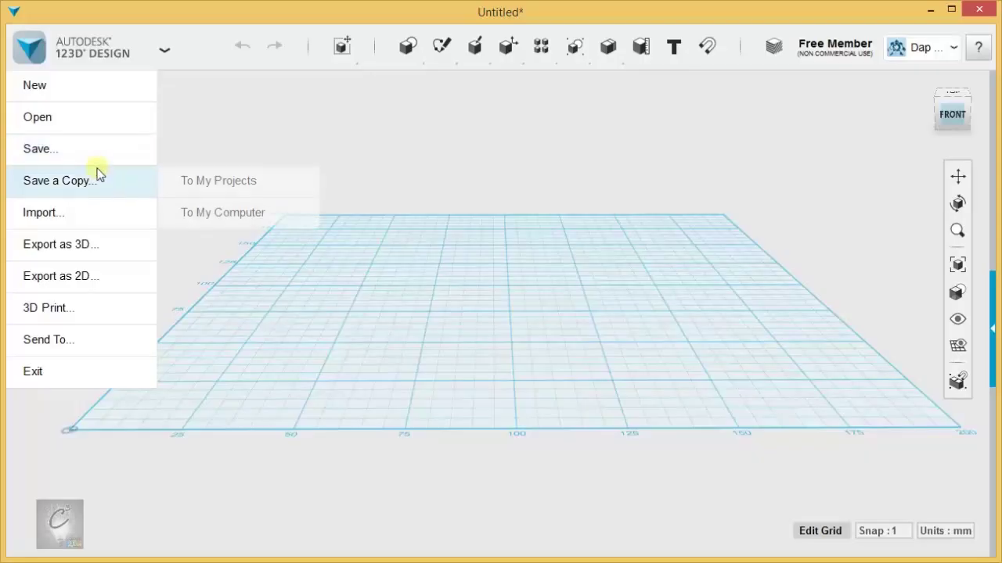
{"action": "mouse_move", "coordinate": [97, 243]}
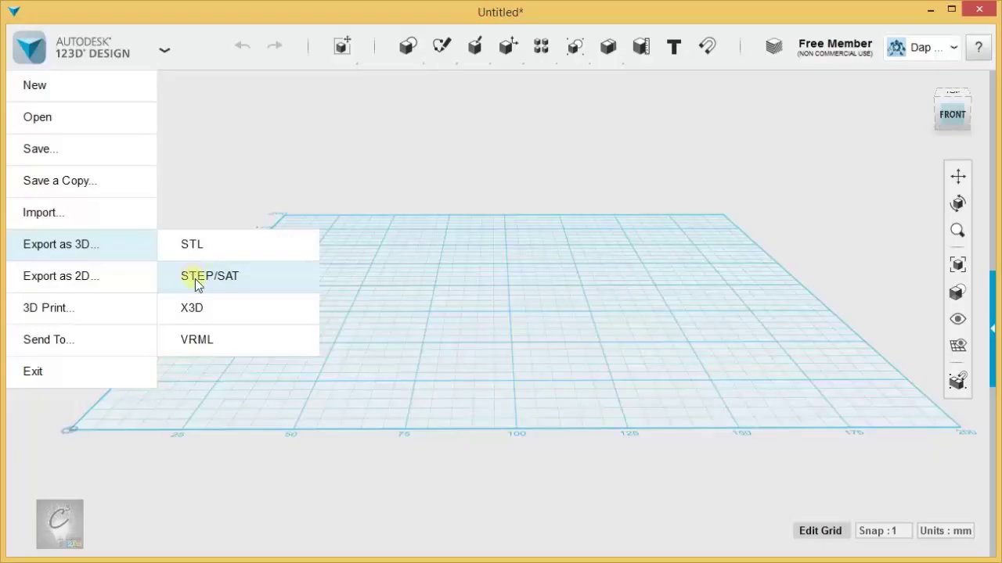
{"action": "mouse_move", "coordinate": [100, 282]}
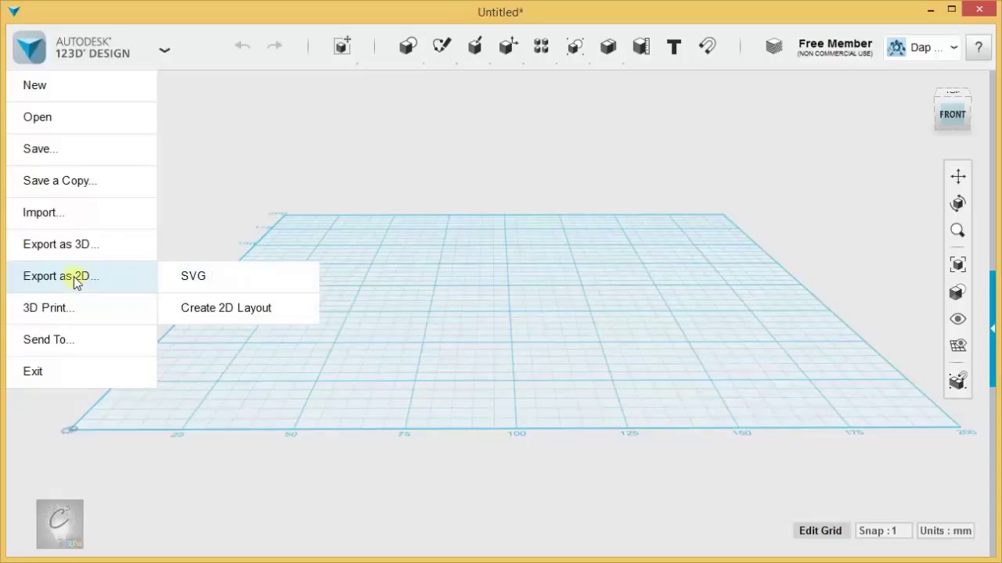
{"action": "mouse_move", "coordinate": [110, 215]}
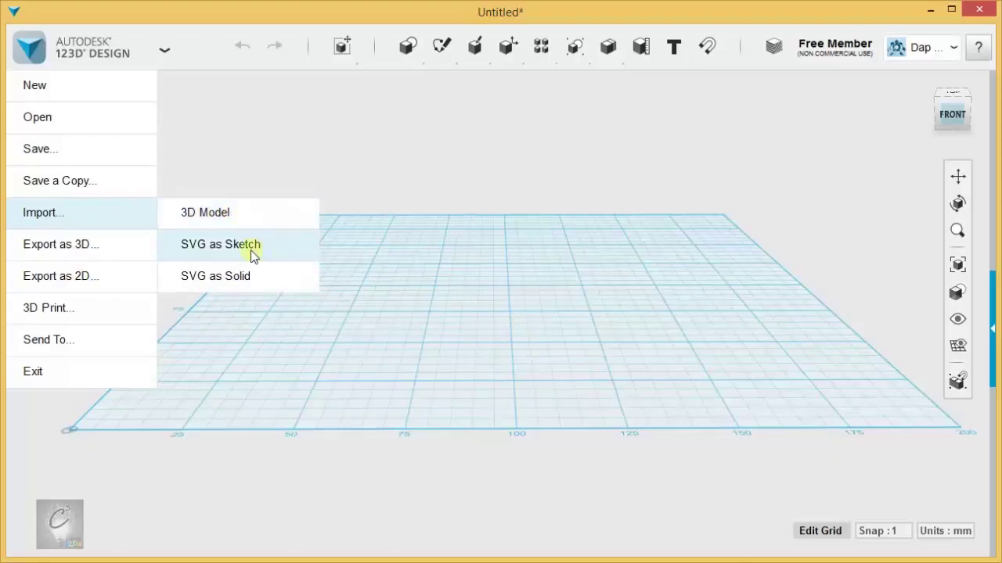
{"action": "mouse_move", "coordinate": [62, 280]}
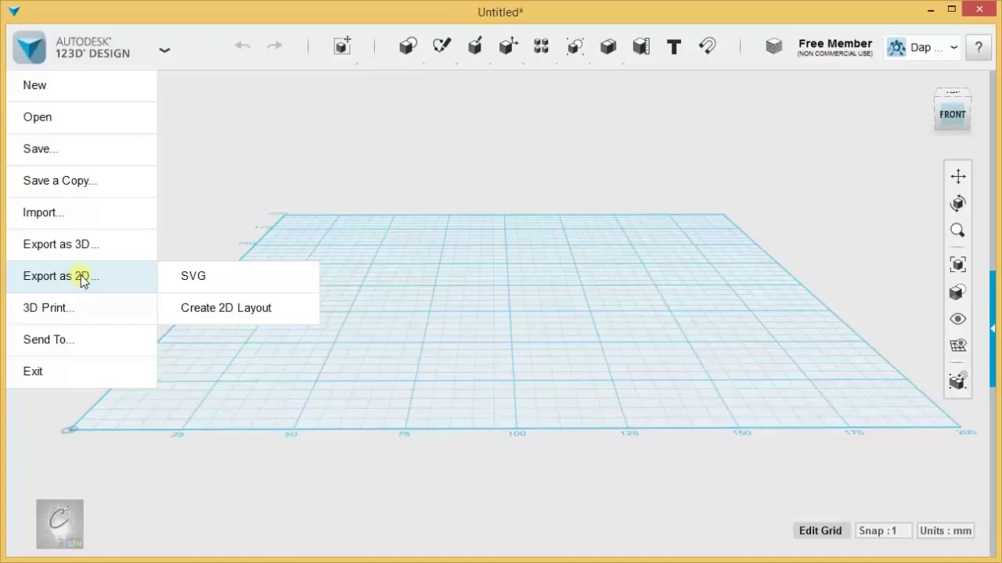
{"action": "mouse_move", "coordinate": [59, 342]}
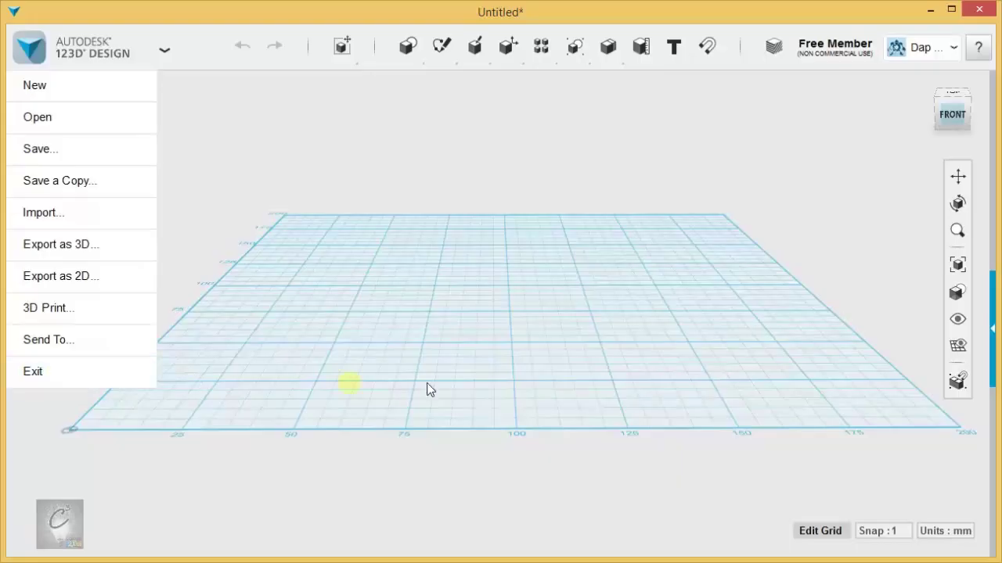
{"action": "left_click", "coordinate": [387, 362]}
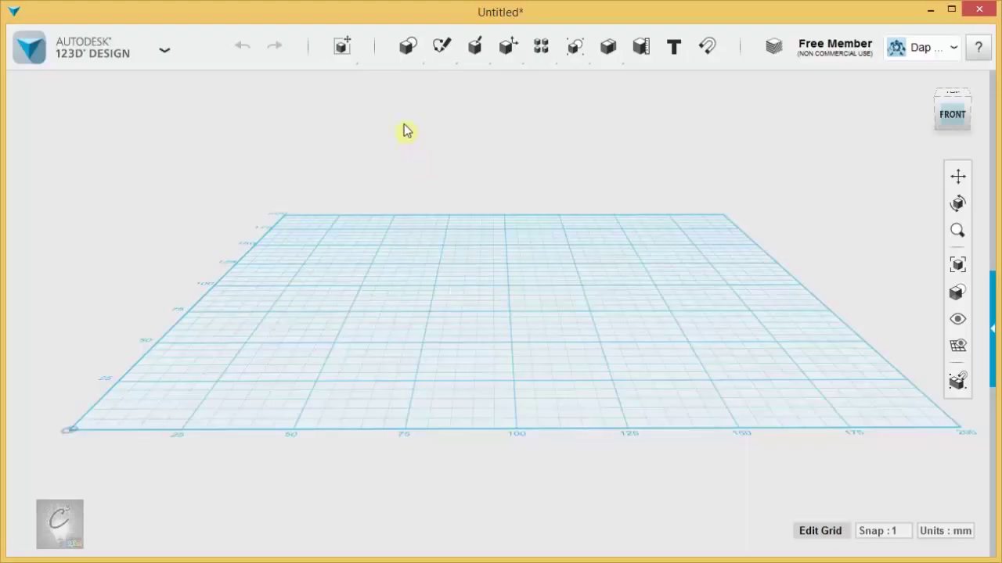
- Place an eight-sided prism with a 20 mm radius and 50 mm height near the grid's front-left corner
{"action": "mouse_move", "coordinate": [406, 49]}
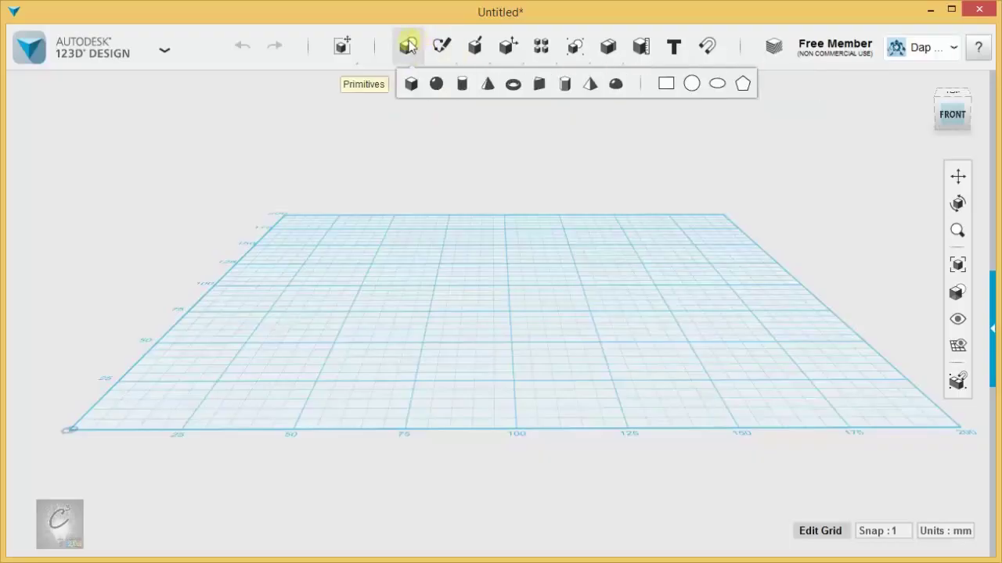
{"action": "left_click", "coordinate": [565, 83]}
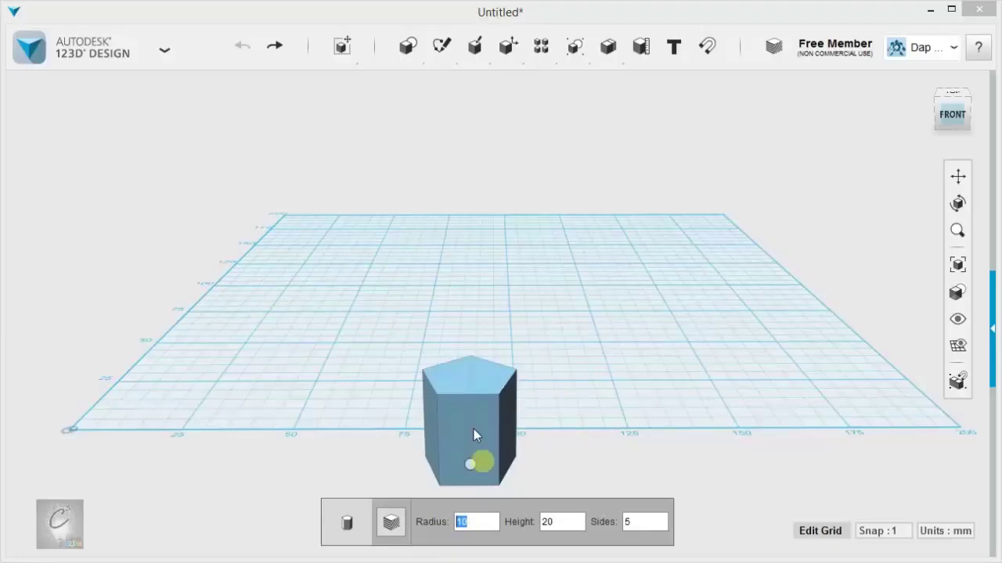
{"action": "type", "text": "20"}
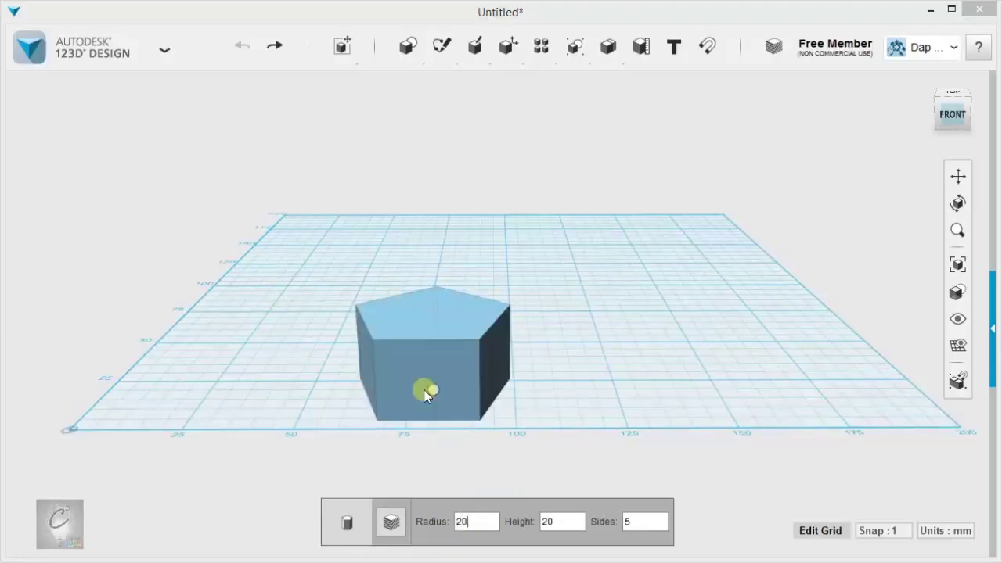
{"action": "key", "text": "Tab"}
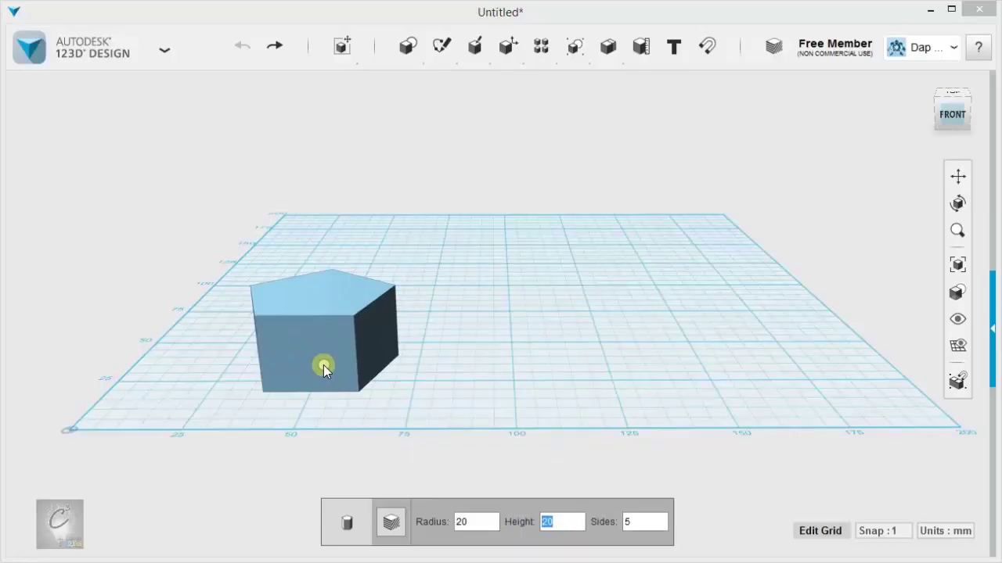
{"action": "type", "text": "50"}
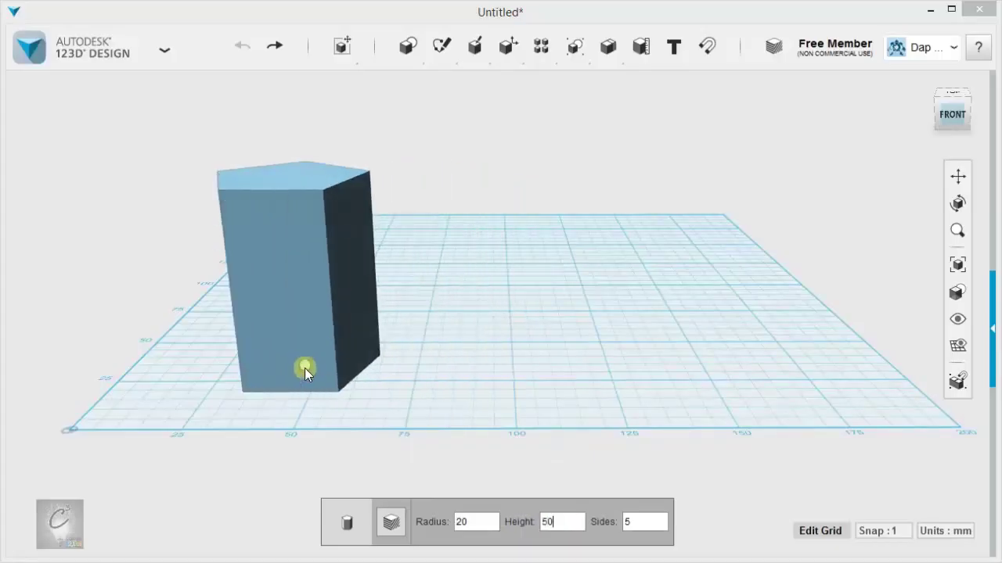
{"action": "left_click", "coordinate": [644, 521]}
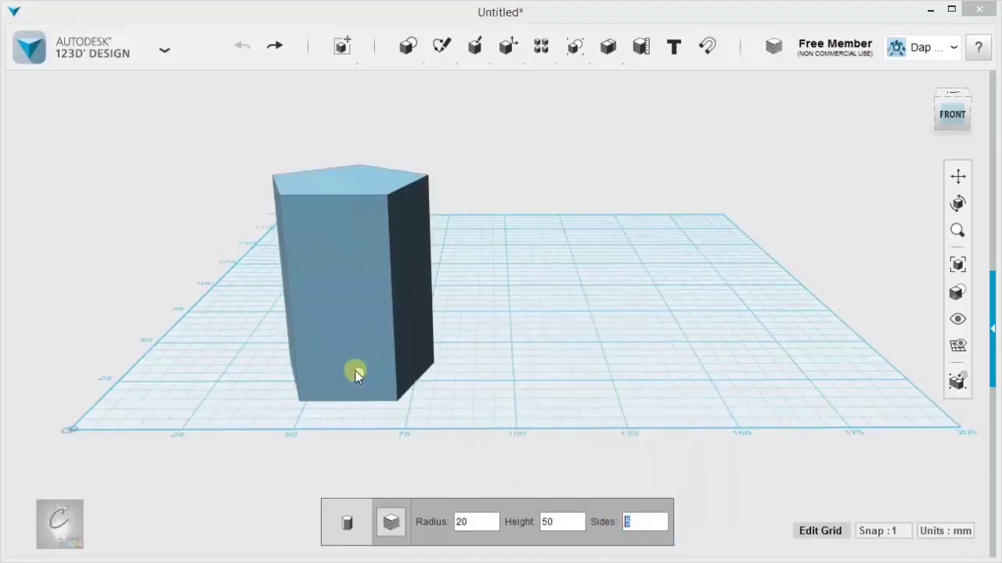
{"action": "type", "text": "6"}
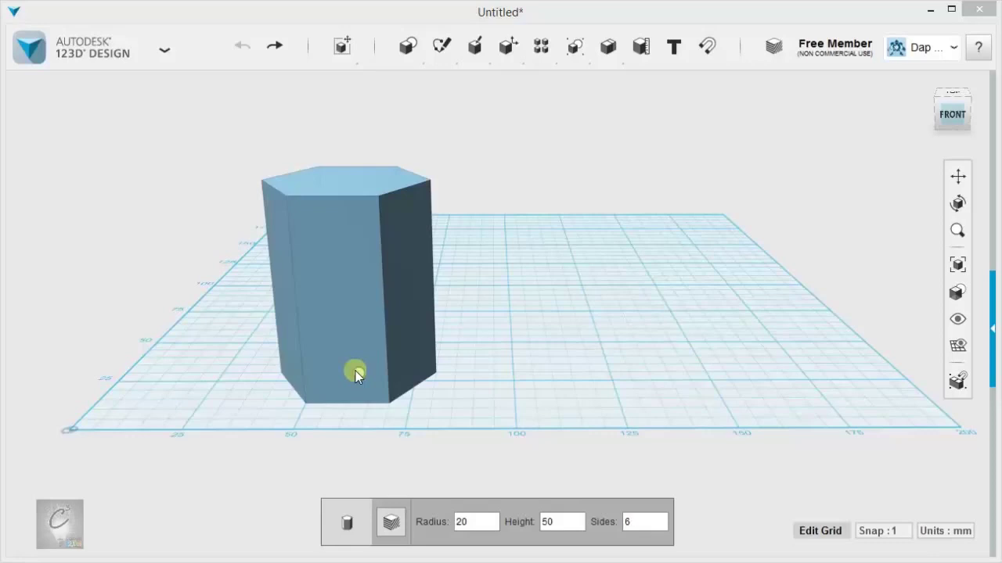
{"action": "key", "text": "BackSpace"}
{"action": "type", "text": "8"}
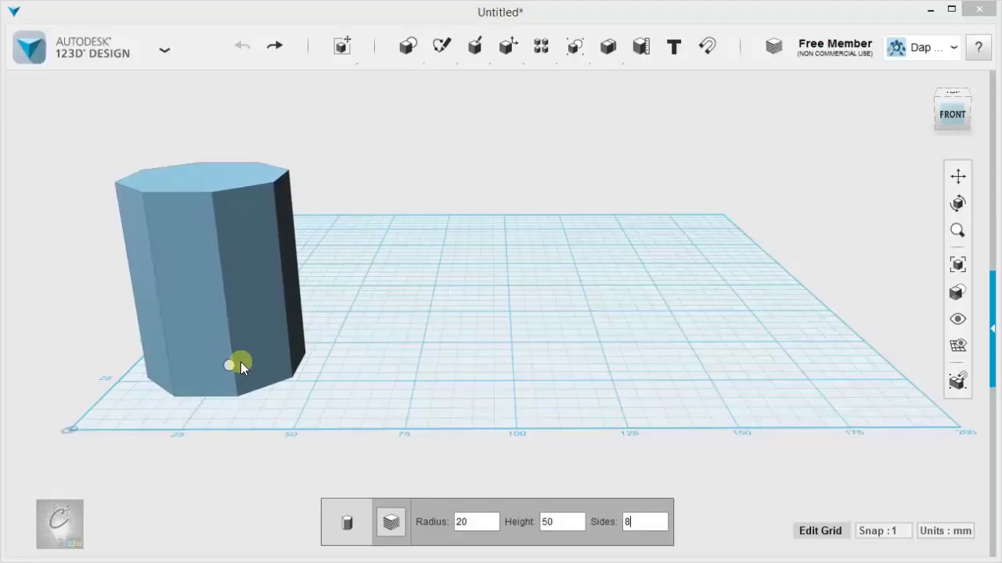
{"action": "left_click", "coordinate": [241, 362]}
- Add a cylinder with a 10 mm radius and 20 mm height behind the prism to its right, and a default-size cone nearer the front
{"action": "scroll", "coordinate": [447, 242], "scroll_direction": "down", "scroll_amount": 3}
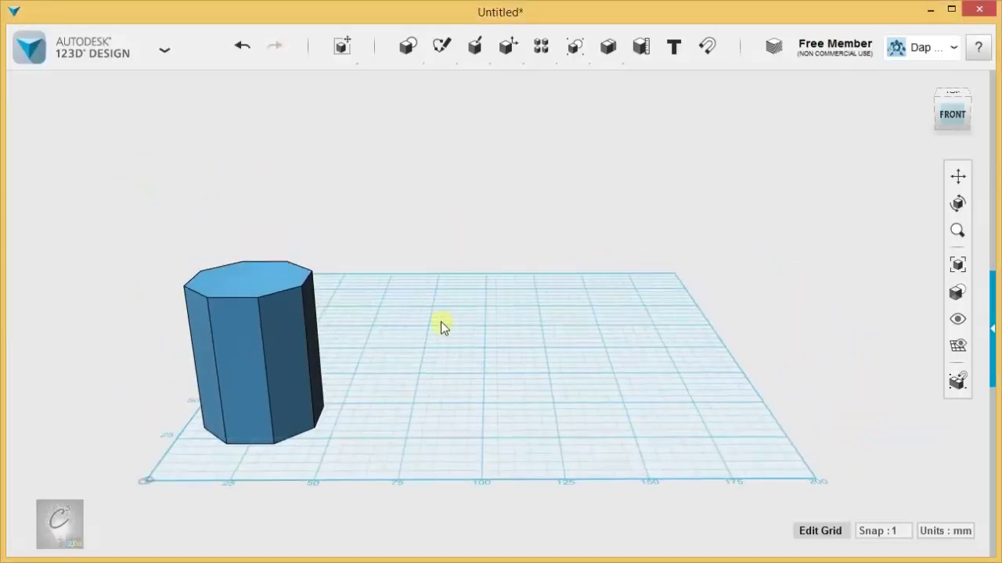
{"action": "left_click", "coordinate": [462, 84]}
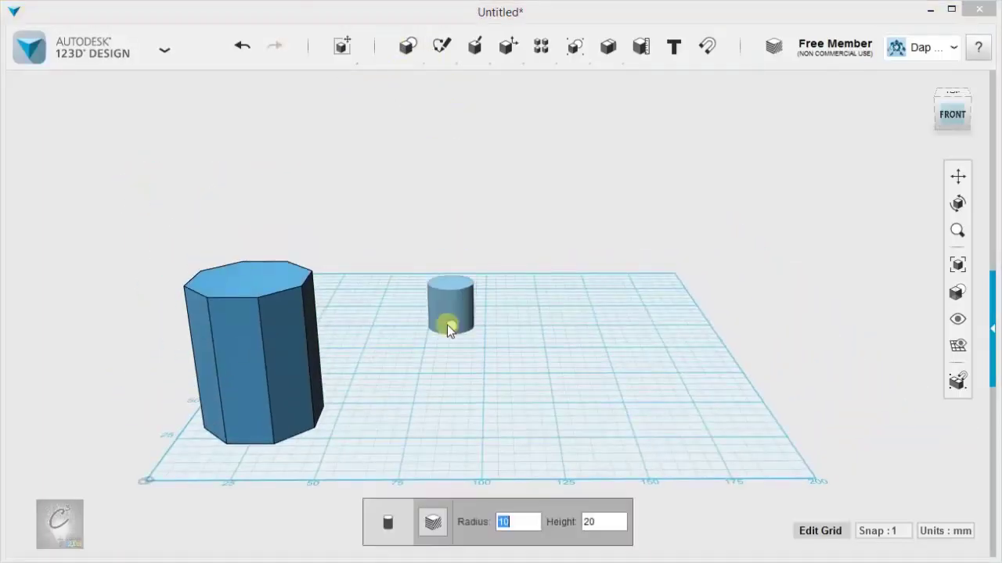
{"action": "left_click", "coordinate": [416, 317]}
{"action": "mouse_move", "coordinate": [408, 48]}
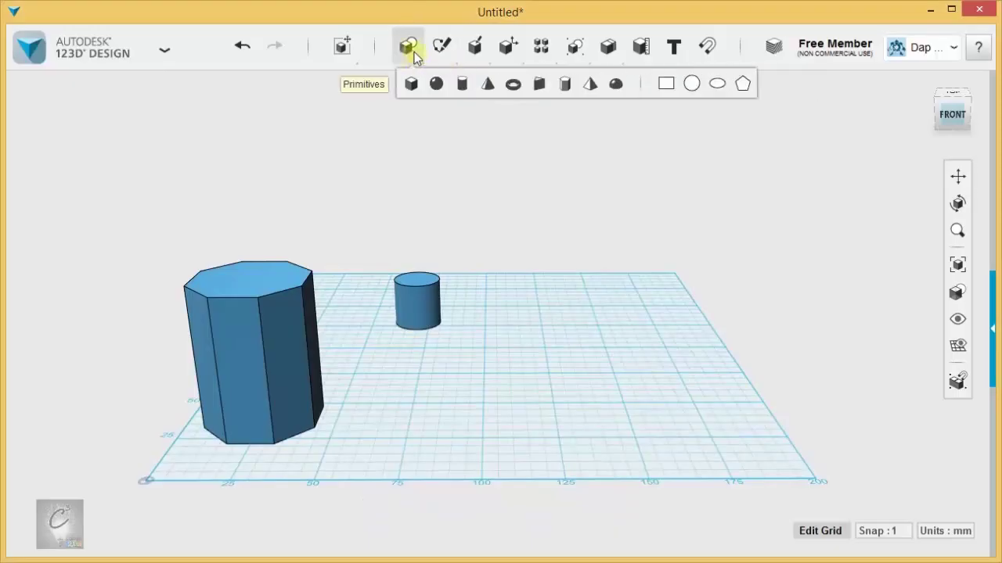
{"action": "left_click", "coordinate": [487, 84]}
{"action": "left_click", "coordinate": [472, 420]}
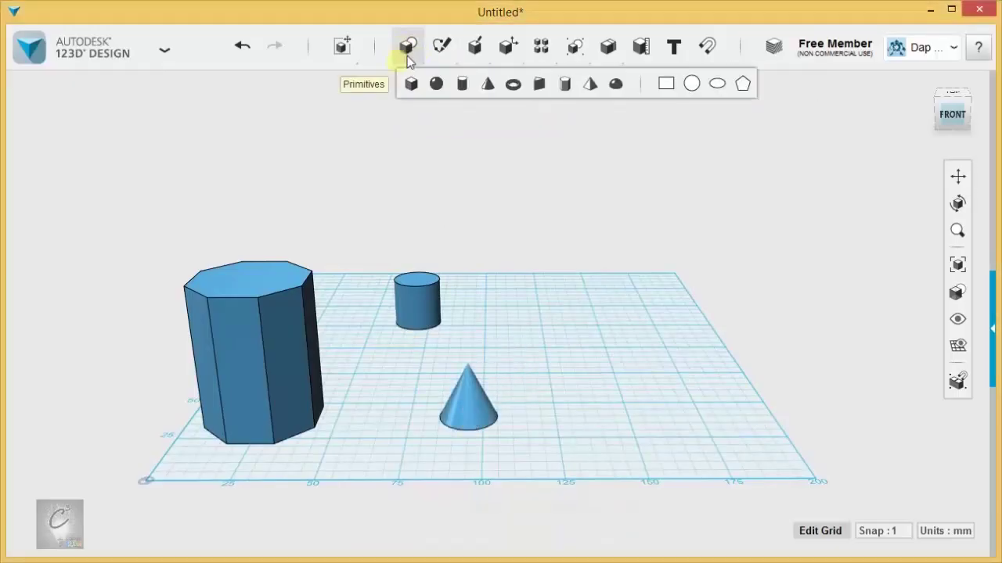
- Add a default-size wedge at the grid's back right and a four-sided pyramid of 10 mm radius and 20 mm height at the front right
{"action": "left_click", "coordinate": [540, 84]}
{"action": "left_click", "coordinate": [589, 314]}
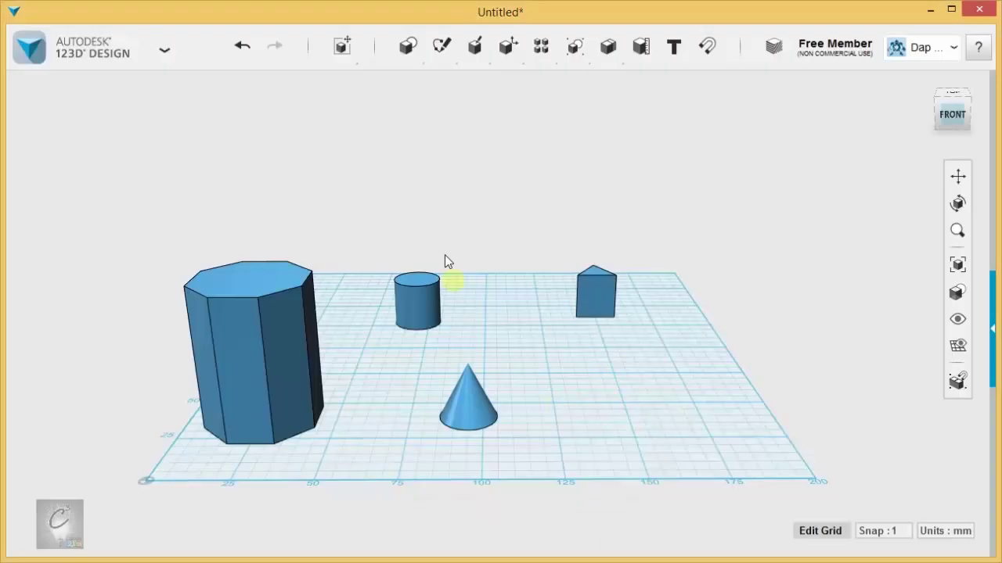
{"action": "mouse_move", "coordinate": [407, 46]}
{"action": "left_click", "coordinate": [579, 90]}
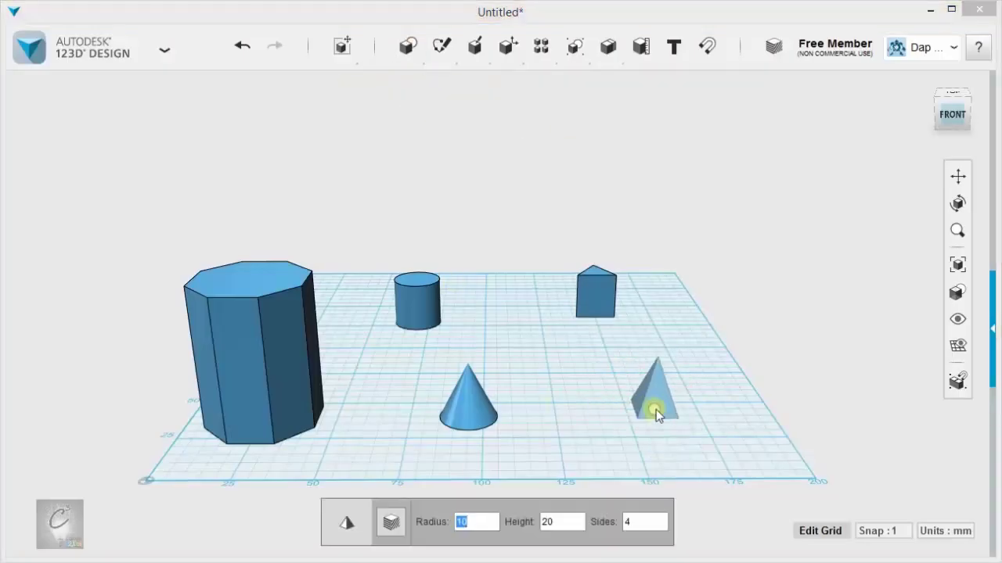
{"action": "left_click", "coordinate": [653, 424]}
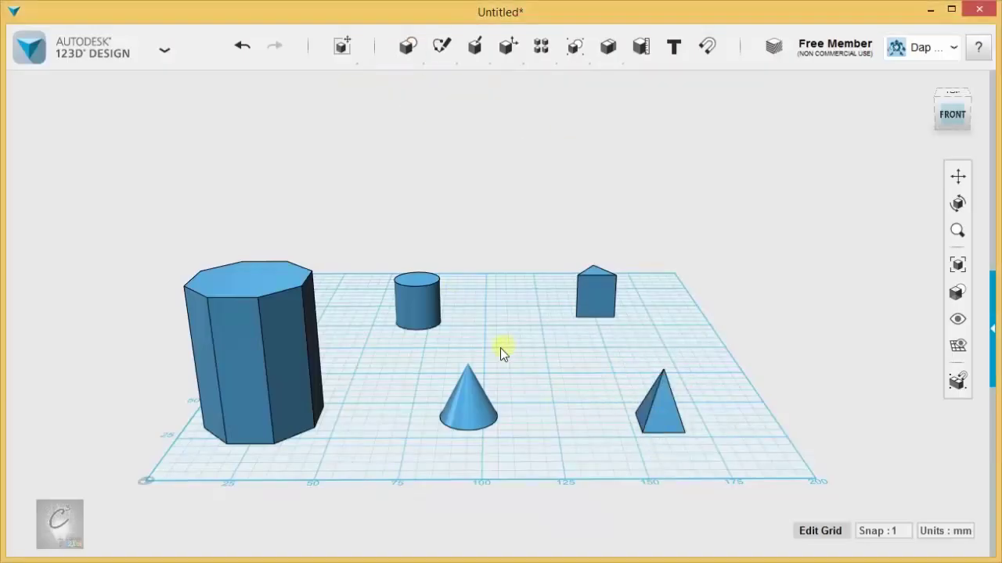
- Inspect the five placed primitives from different angles and distances
{"action": "middle_click_drag", "start_coordinate": [500, 347], "coordinate": [496, 283]}
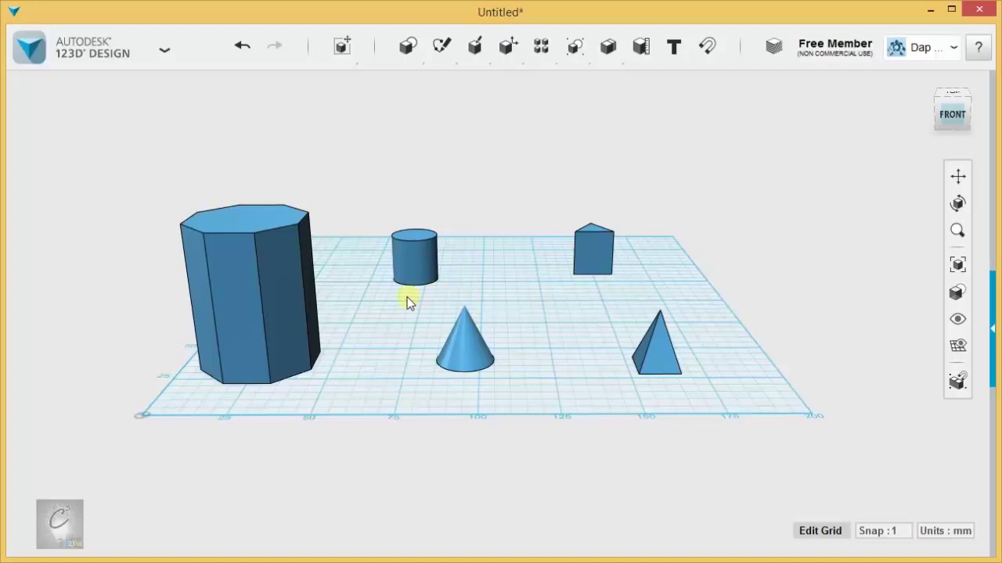
{"action": "right_click_drag", "start_coordinate": [409, 297], "coordinate": [464, 294]}
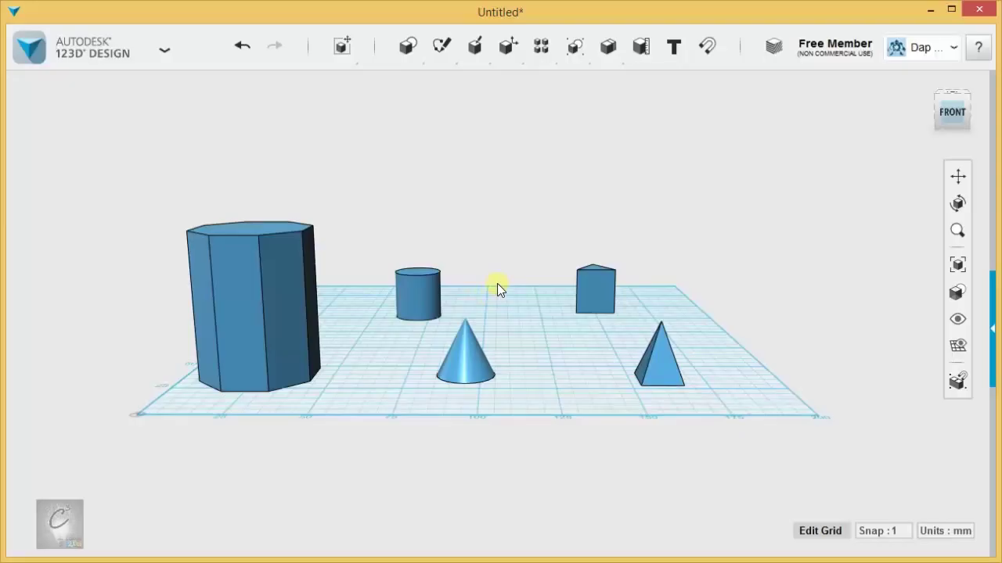
{"action": "scroll", "coordinate": [497, 283], "scroll_direction": "down", "scroll_amount": 5}
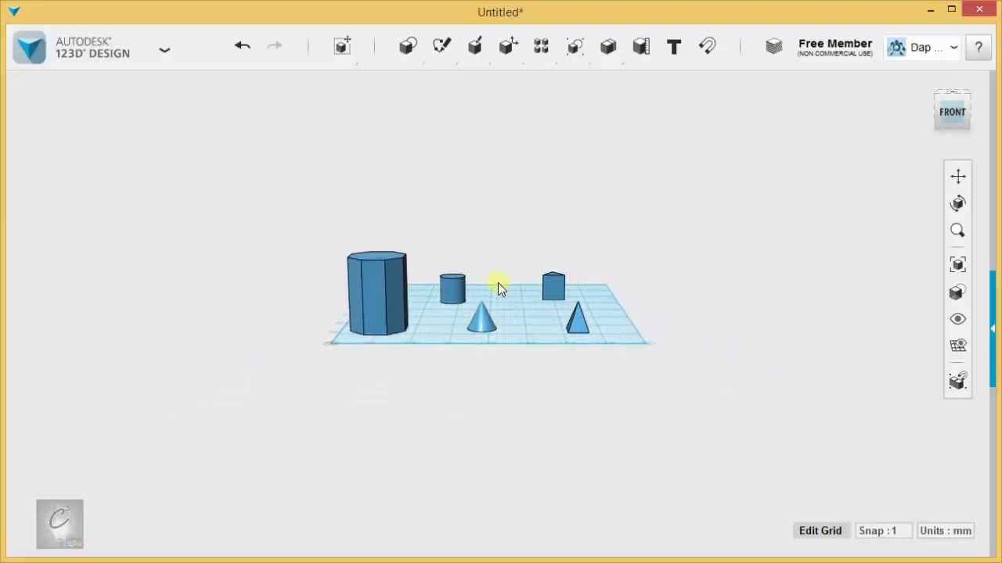
{"action": "scroll", "coordinate": [500, 282], "scroll_direction": "up", "scroll_amount": 5}
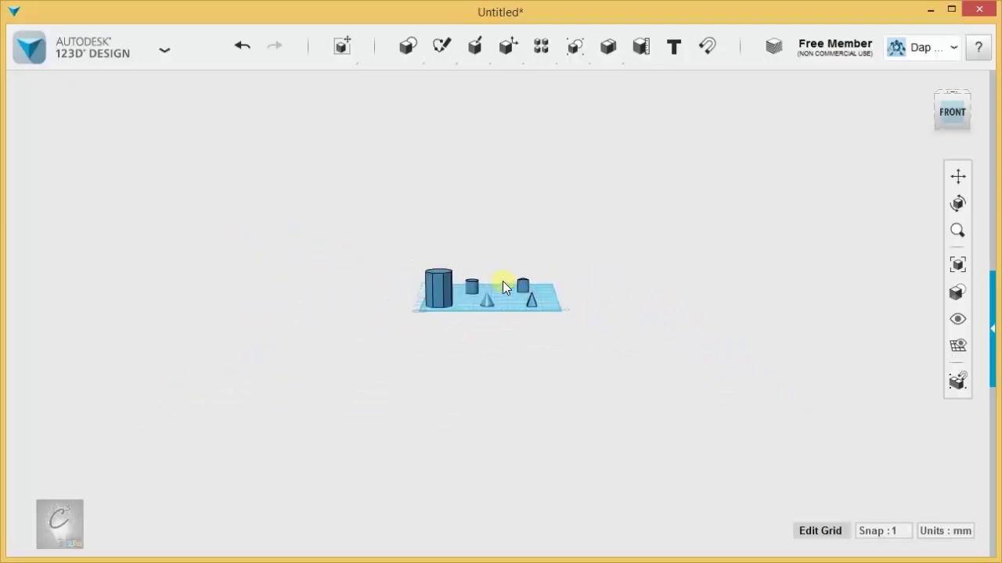
{"action": "scroll", "coordinate": [465, 291], "scroll_direction": "up", "scroll_amount": 6}
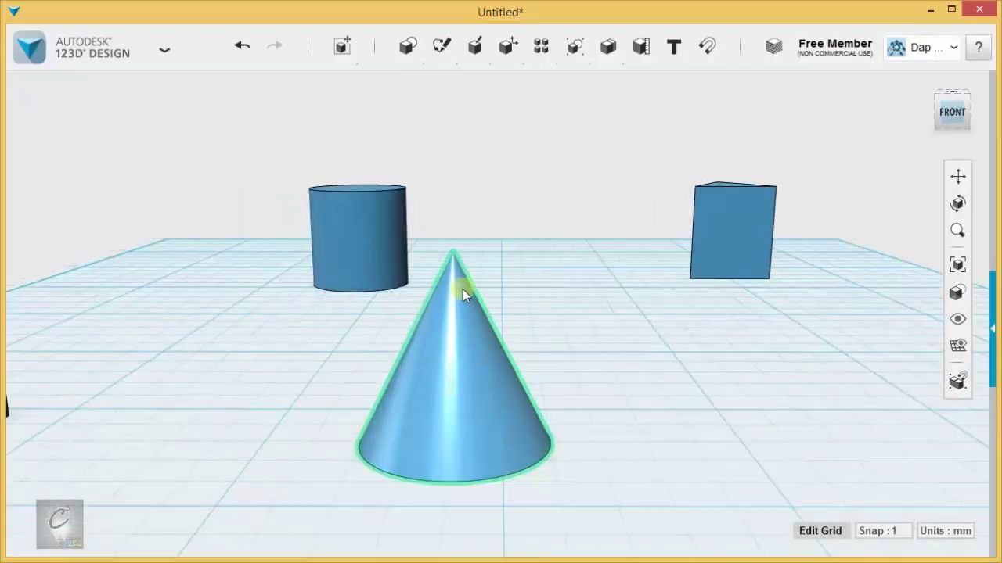
{"action": "scroll", "coordinate": [511, 224], "scroll_direction": "down", "scroll_amount": 3}
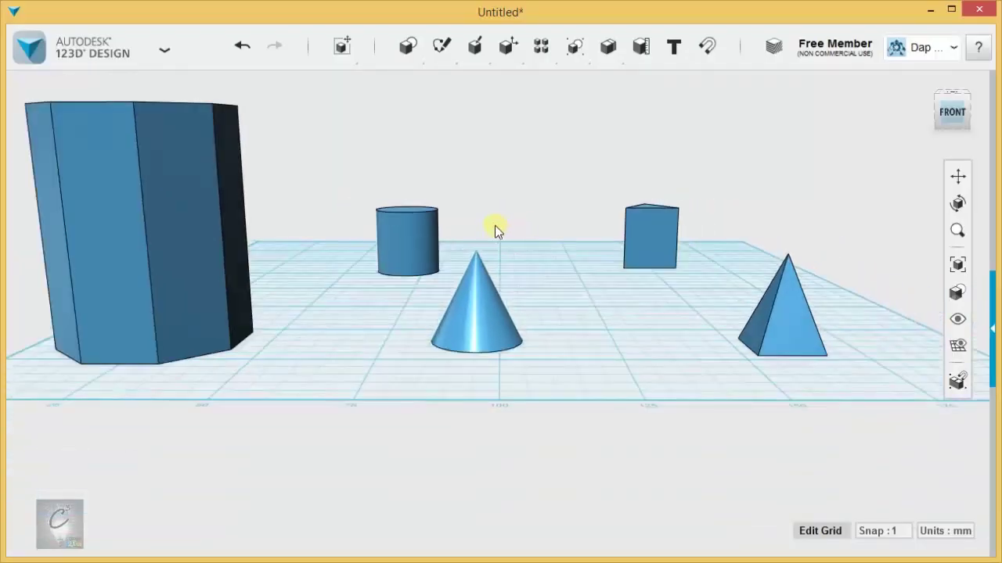
{"action": "middle_click_drag", "start_coordinate": [494, 233], "coordinate": [535, 324]}
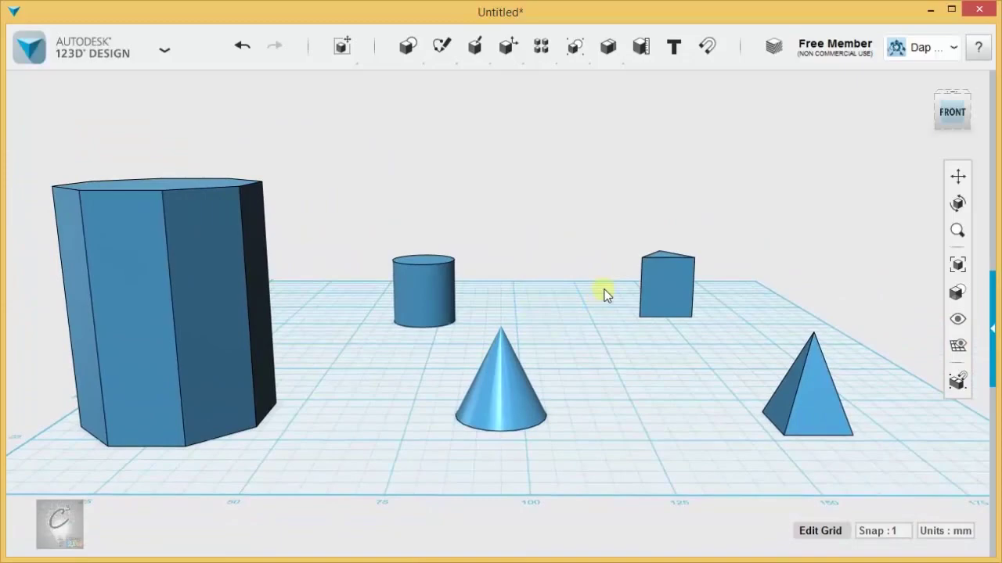
- Examine the primitives from below the grid, including a close-up of the prism's base, and return to a front view
{"action": "right_click_drag", "start_coordinate": [602, 290], "coordinate": [502, 400]}
{"action": "scroll", "coordinate": [364, 297], "scroll_direction": "down", "scroll_amount": 6}
{"action": "right_click_drag", "start_coordinate": [509, 496], "coordinate": [510, 375]}
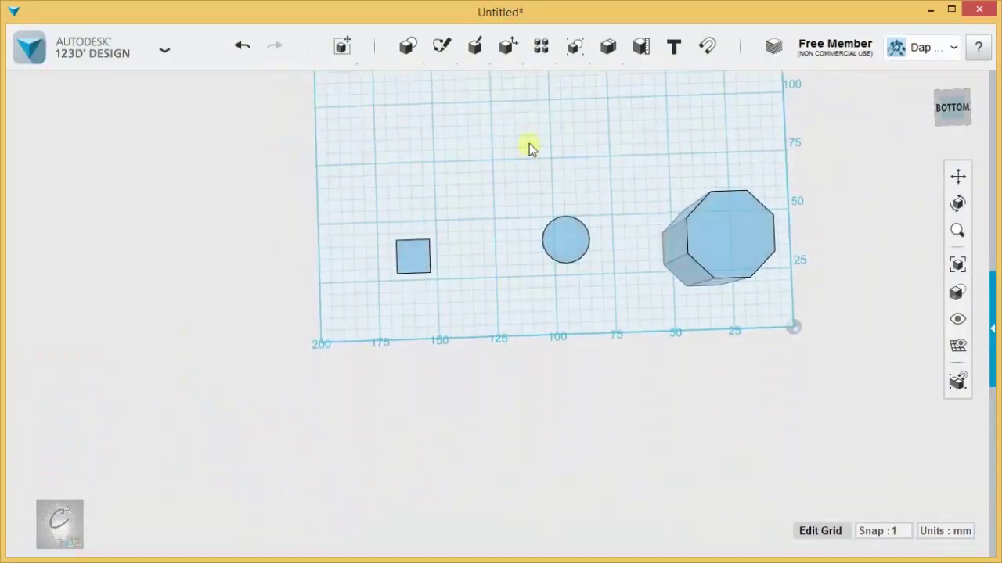
{"action": "middle_click_drag", "start_coordinate": [529, 148], "coordinate": [233, 185]}
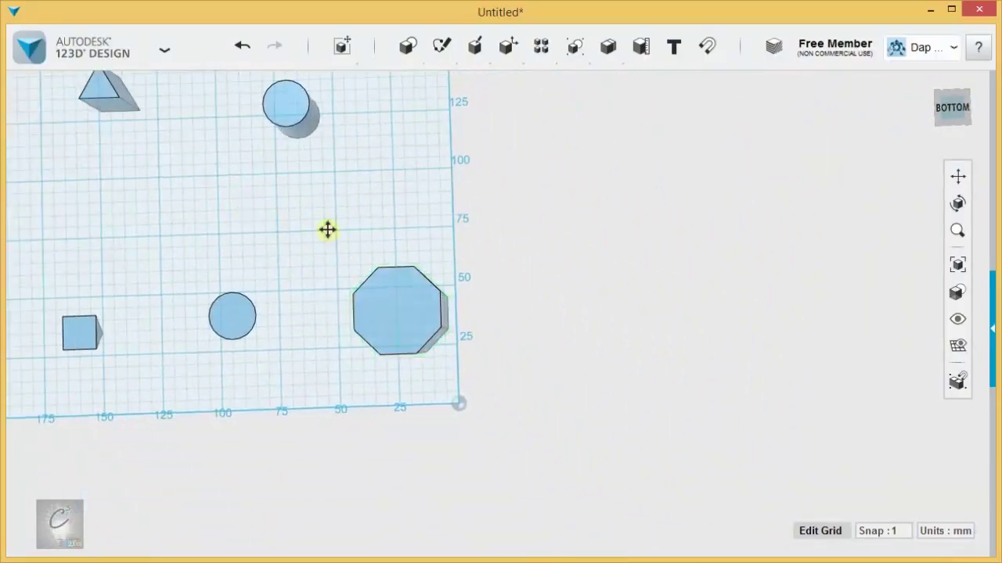
{"action": "middle_click_drag", "start_coordinate": [326, 227], "coordinate": [381, 224]}
{"action": "left_click", "coordinate": [429, 284]}
{"action": "scroll", "coordinate": [430, 284], "scroll_direction": "up", "scroll_amount": 6}
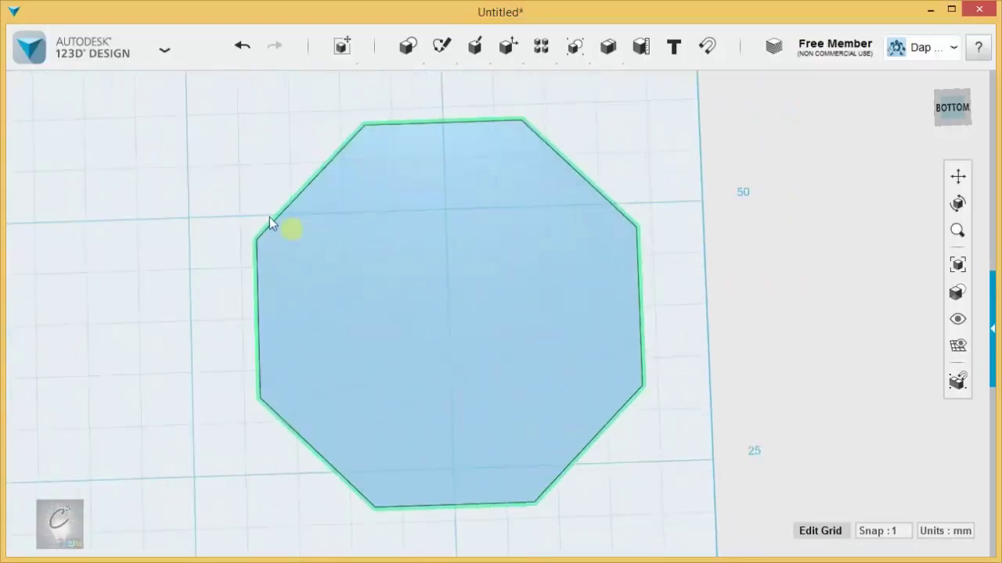
{"action": "left_click", "coordinate": [177, 156]}
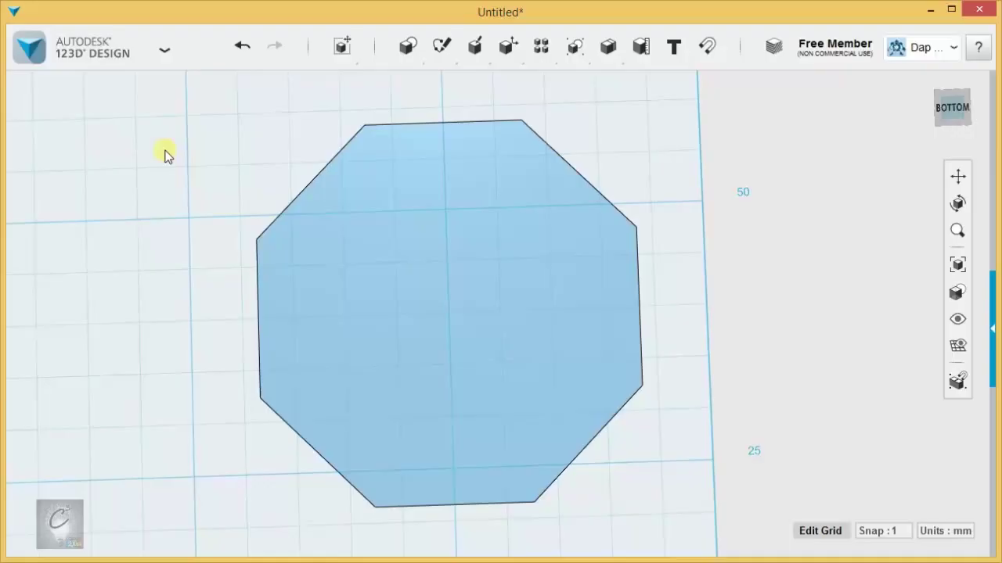
{"action": "right_click_drag", "start_coordinate": [165, 154], "coordinate": [420, 356]}
{"action": "scroll", "coordinate": [475, 505], "scroll_direction": "up", "scroll_amount": 5}
{"action": "scroll", "coordinate": [477, 510], "scroll_direction": "down", "scroll_amount": 6}
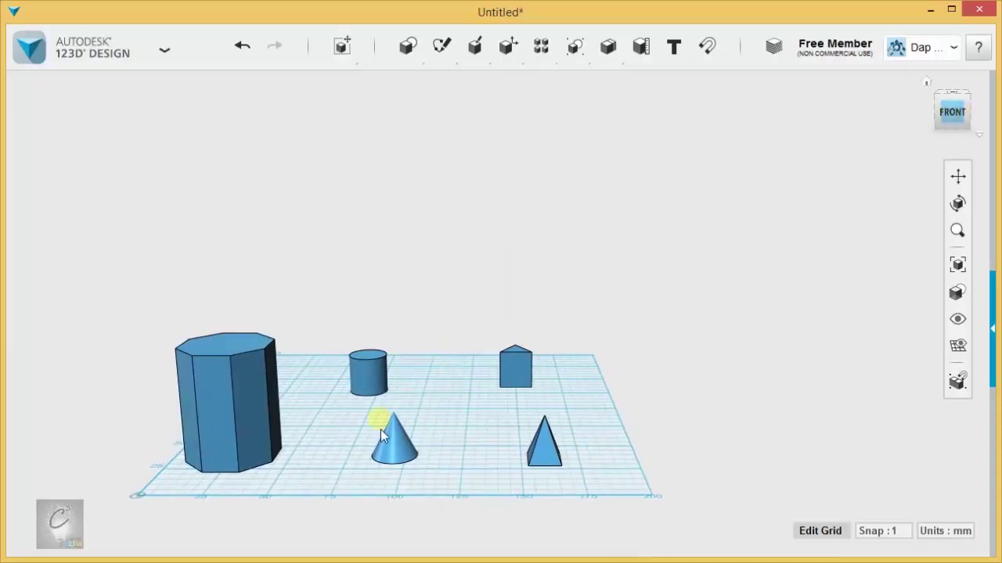
{"action": "right_click_drag", "start_coordinate": [353, 425], "coordinate": [305, 430]}
- Look at the solids from the left, back and right standard views, and roll the right view through a full turn
{"action": "left_click", "coordinate": [938, 113]}
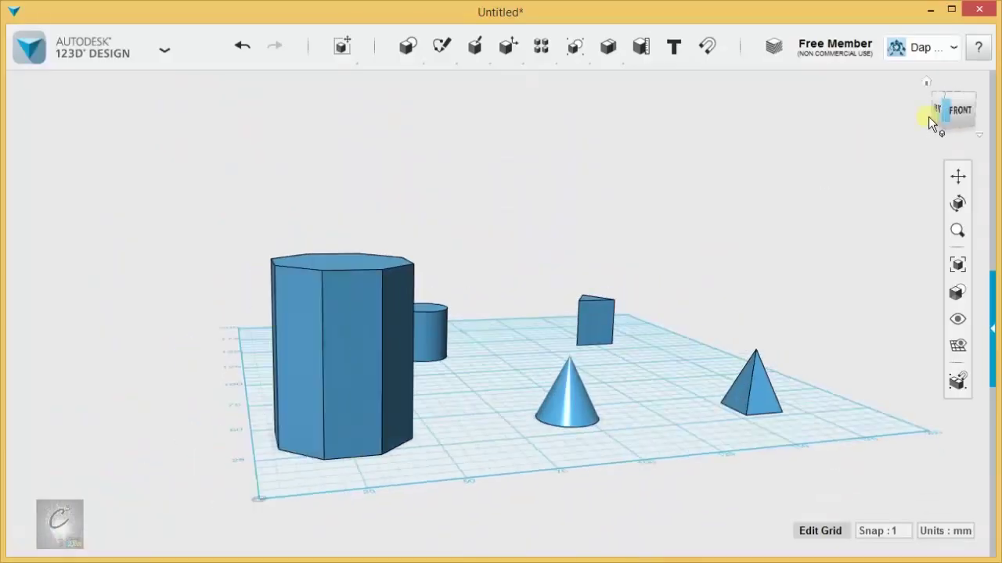
{"action": "left_click", "coordinate": [938, 117]}
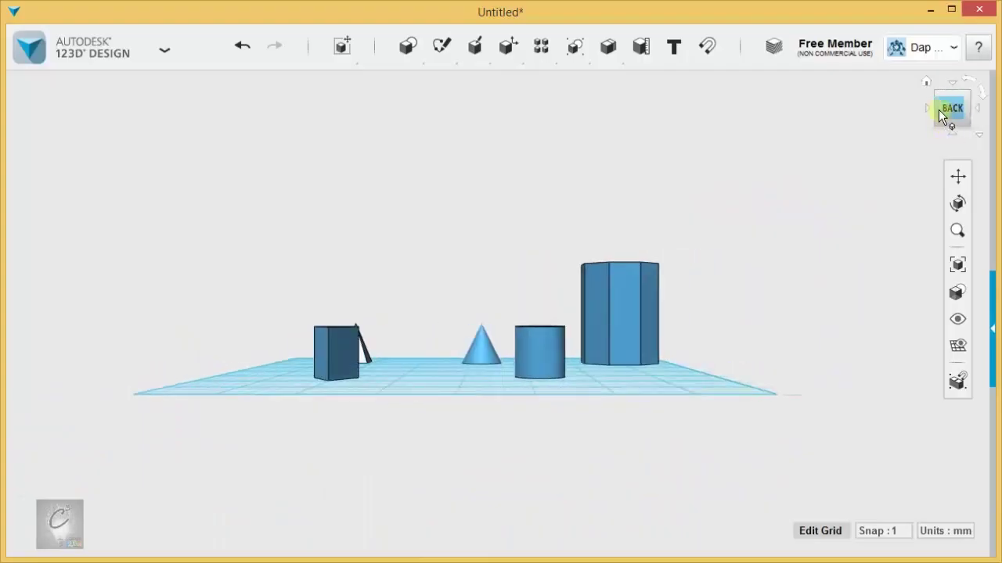
{"action": "left_click", "coordinate": [938, 110]}
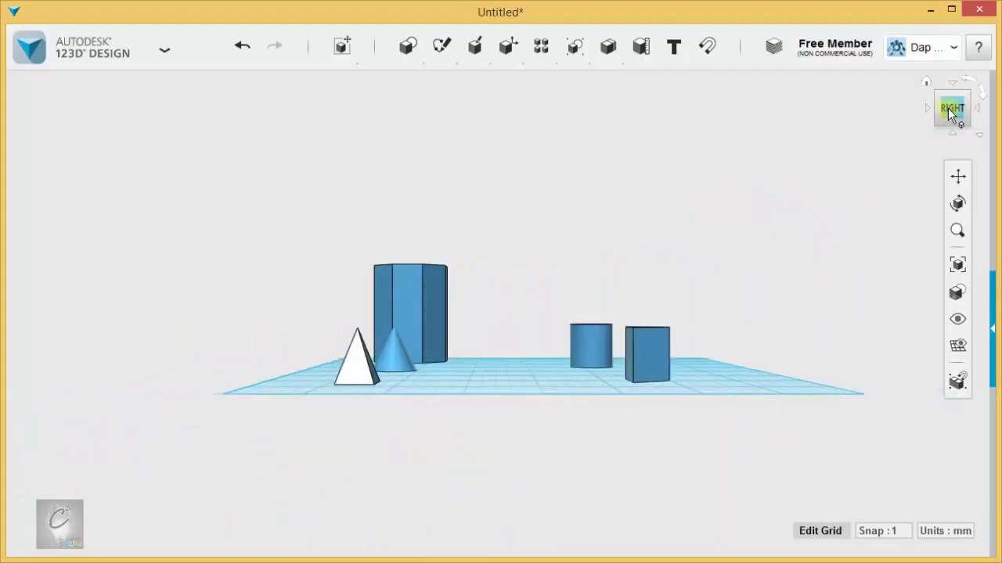
{"action": "left_click", "coordinate": [955, 115]}
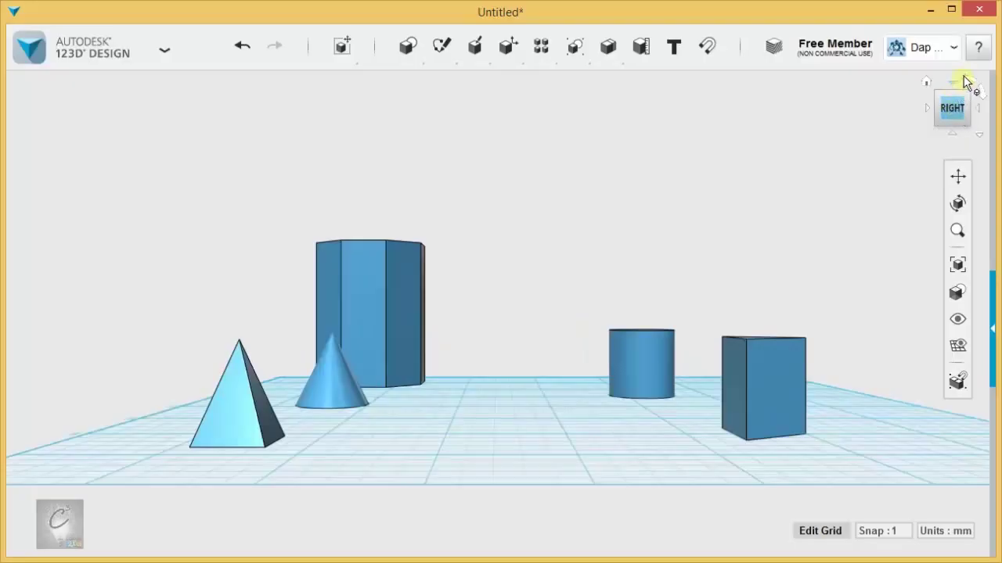
{"action": "left_click", "coordinate": [969, 82]}
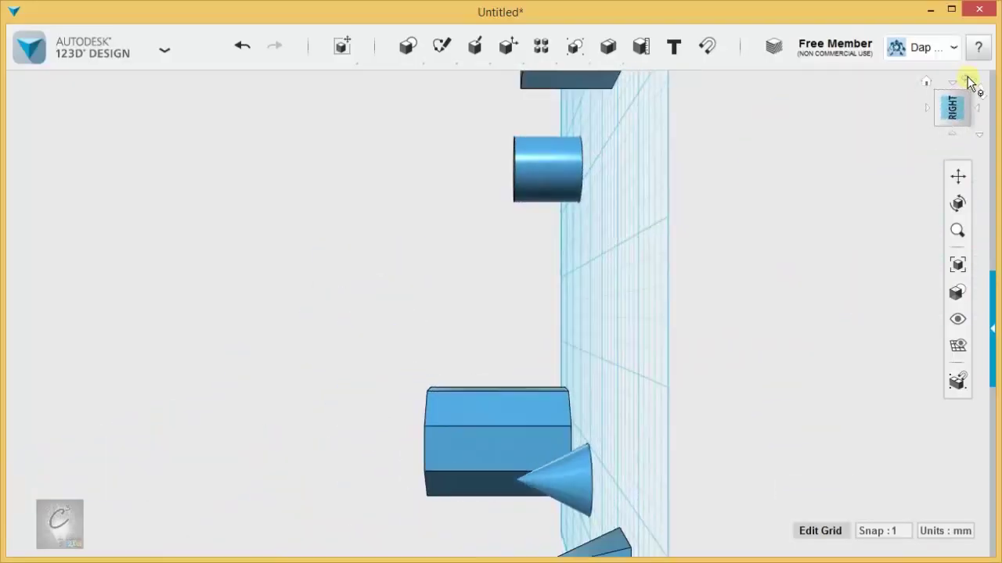
{"action": "left_click", "coordinate": [969, 81]}
{"action": "left_click", "coordinate": [969, 81]}
{"action": "left_click", "coordinate": [969, 81]}
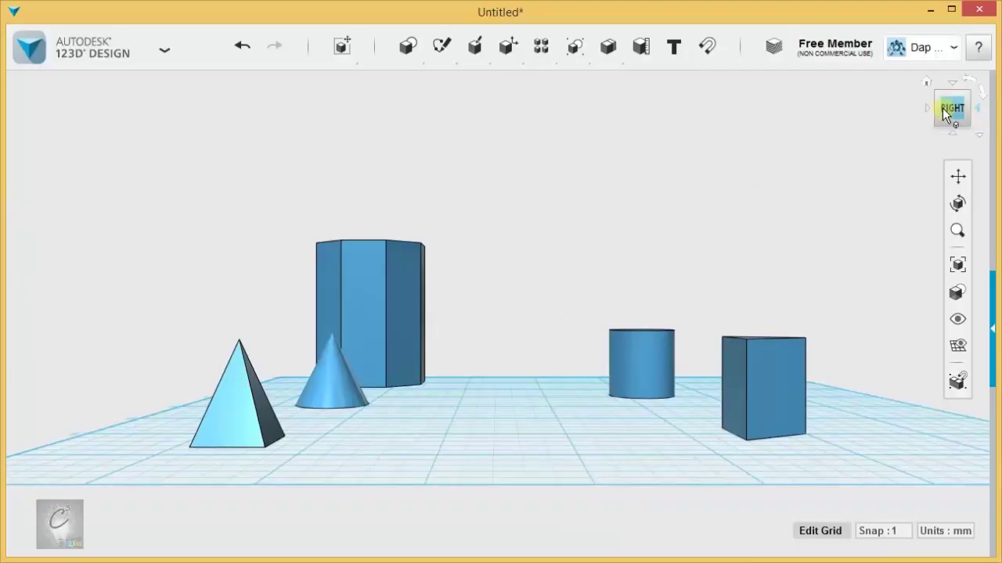
- Show the solids from the back and switch the view to orthographic projection
{"action": "left_click", "coordinate": [981, 139]}
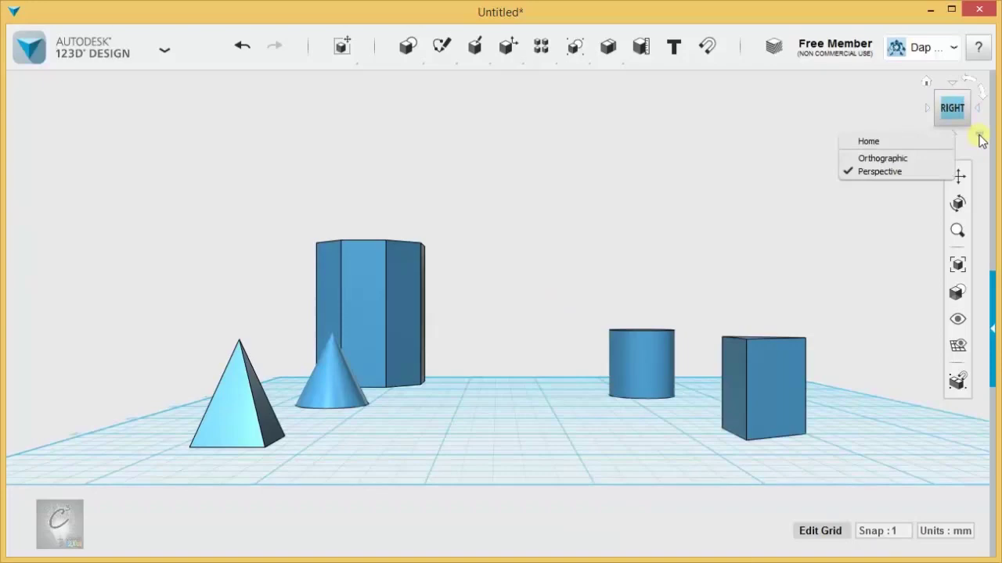
{"action": "right_click_drag", "start_coordinate": [498, 271], "coordinate": [224, 358]}
{"action": "left_click", "coordinate": [962, 119]}
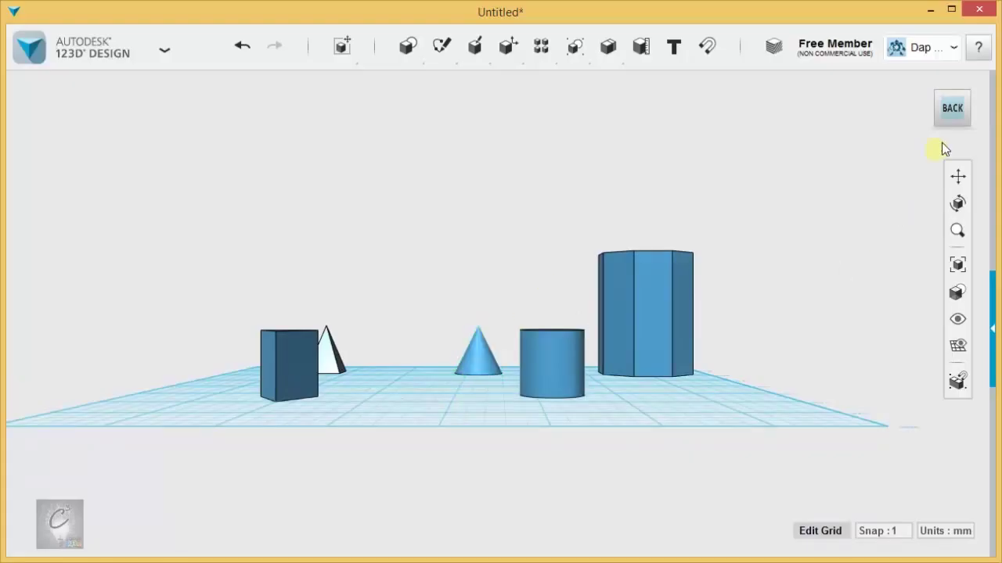
{"action": "left_click", "coordinate": [978, 134]}
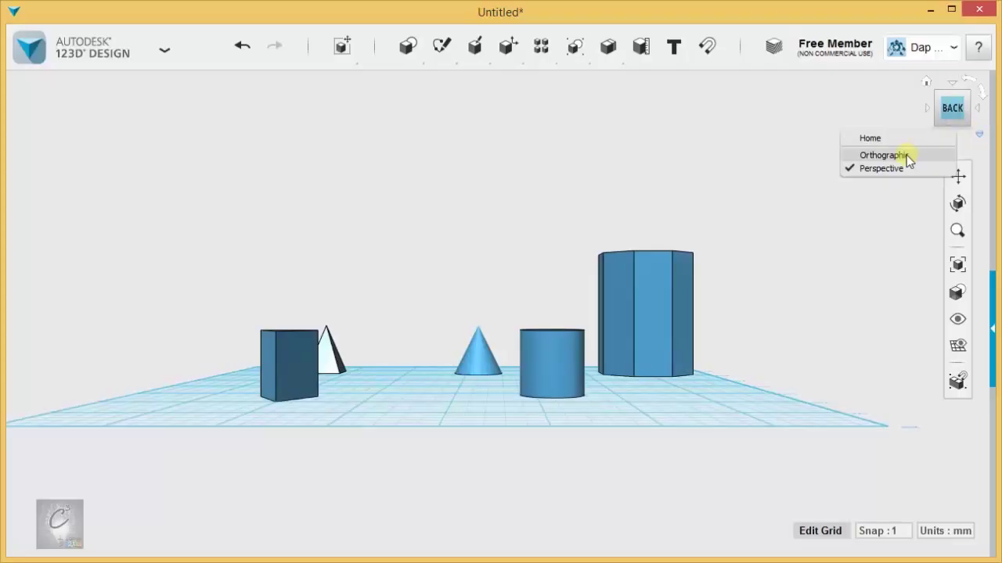
{"action": "left_click", "coordinate": [881, 155]}
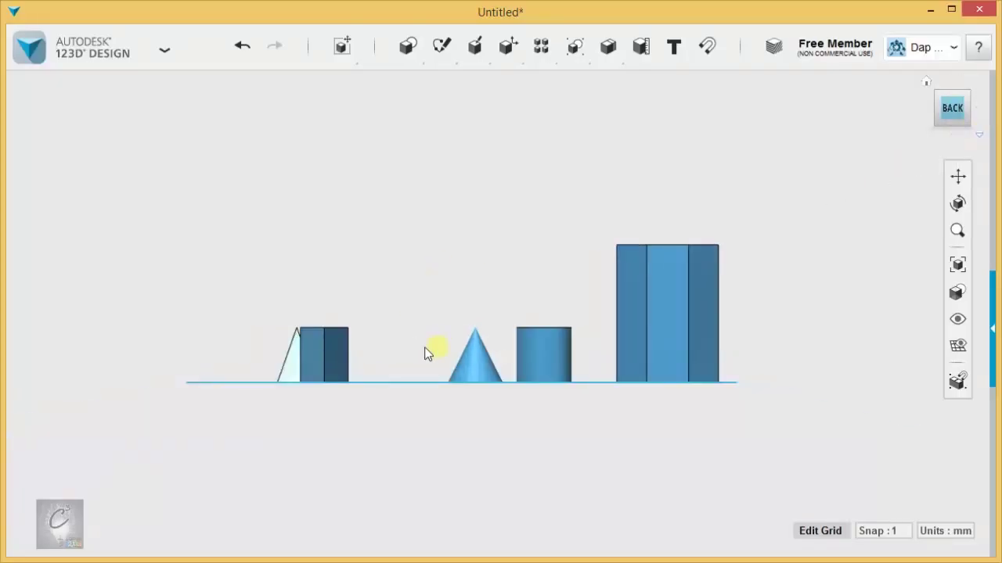
- Examine the solids' silhouettes and proportions in orthographic projection from the back, at raised angles and from the front
{"action": "scroll", "coordinate": [413, 354], "scroll_direction": "up", "scroll_amount": 4}
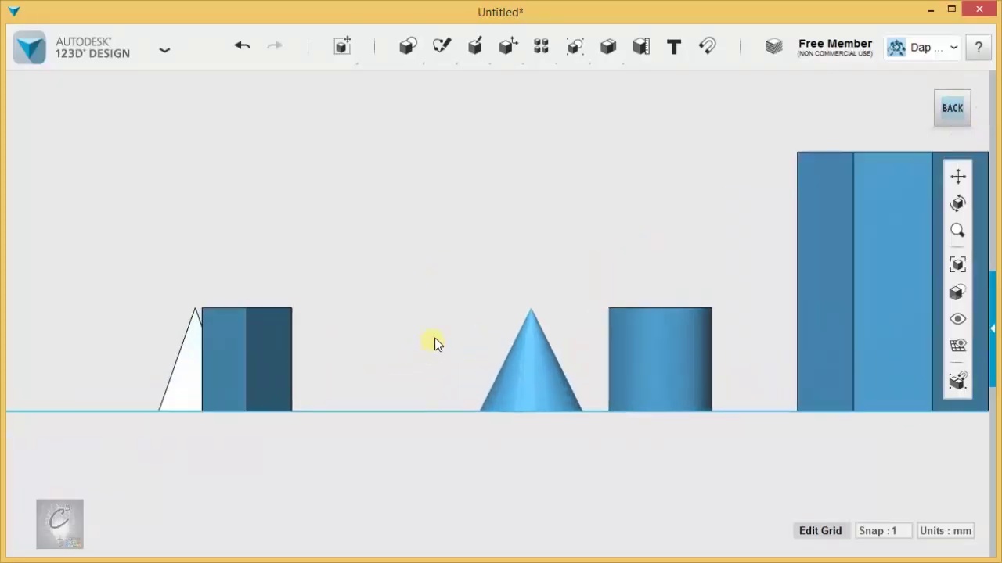
{"action": "right_click_drag", "start_coordinate": [526, 244], "coordinate": [529, 259]}
{"action": "left_click", "coordinate": [785, 179]}
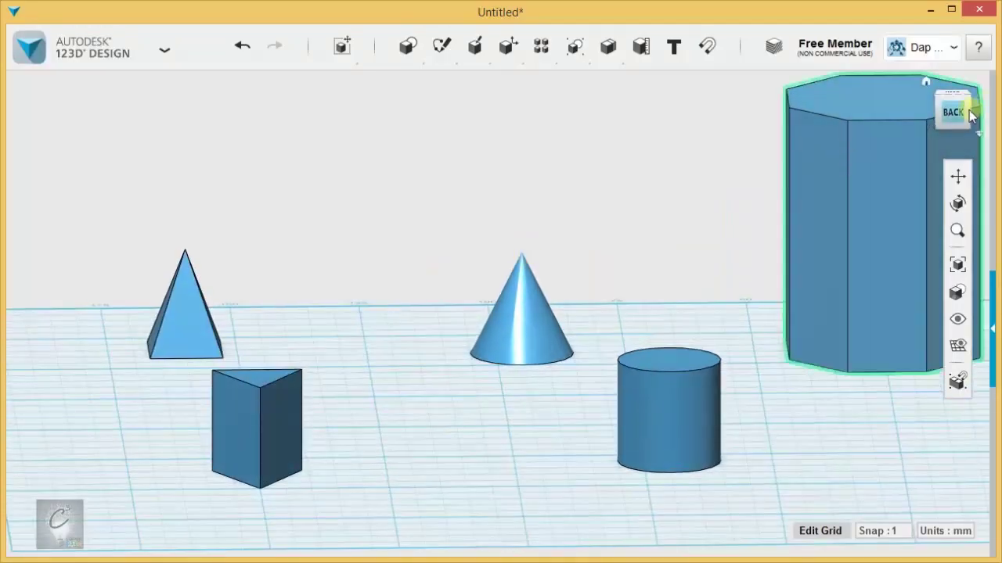
{"action": "left_click", "coordinate": [934, 129]}
{"action": "left_click", "coordinate": [526, 319]}
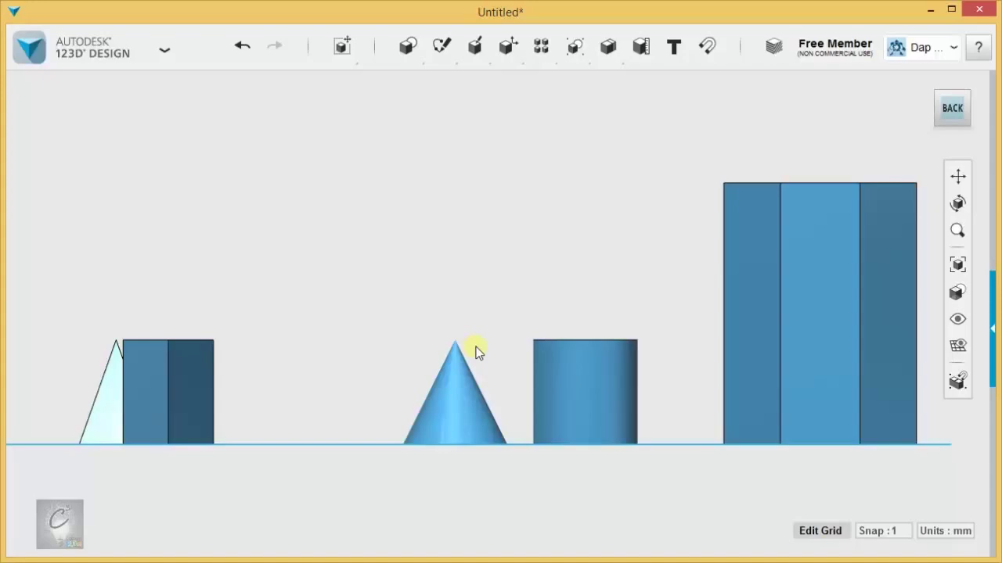
{"action": "left_click", "coordinate": [614, 342]}
{"action": "right_click_drag", "start_coordinate": [377, 284], "coordinate": [579, 336]}
{"action": "mouse_move", "coordinate": [514, 59]}
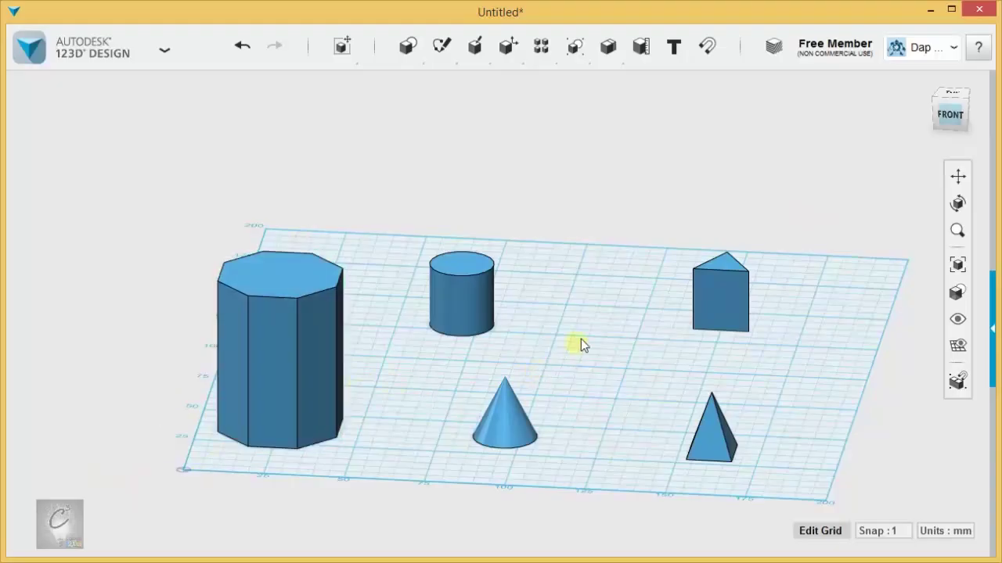
{"action": "right_click_drag", "start_coordinate": [547, 305], "coordinate": [479, 352]}
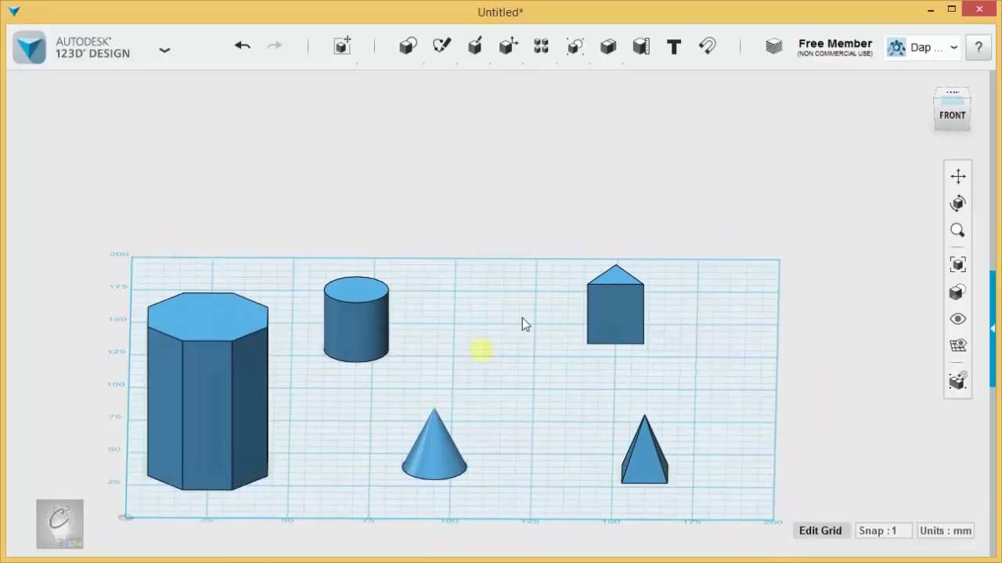
- Set the projection back to perspective and restore the home view
{"action": "left_click", "coordinate": [978, 139]}
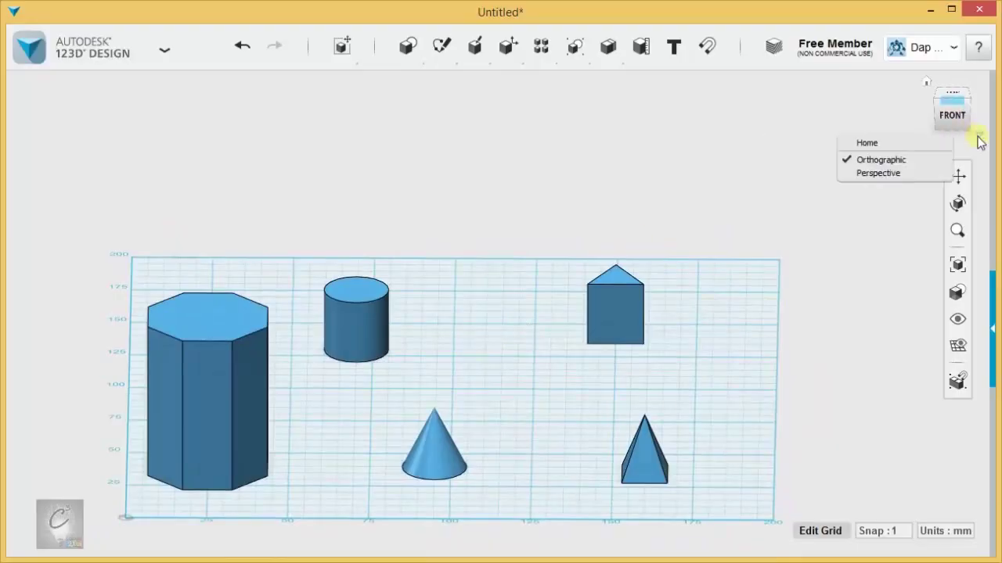
{"action": "left_click", "coordinate": [870, 175]}
{"action": "right_click_drag", "start_coordinate": [464, 335], "coordinate": [452, 363]}
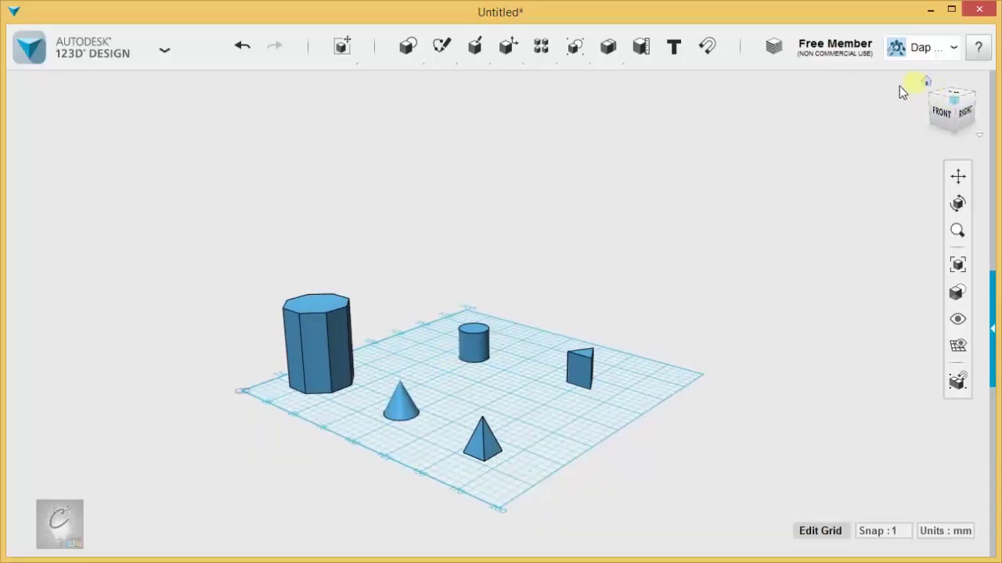
{"action": "scroll", "coordinate": [482, 380], "scroll_direction": "up", "scroll_amount": 5}
{"action": "middle_click_drag", "start_coordinate": [493, 365], "coordinate": [503, 497]}
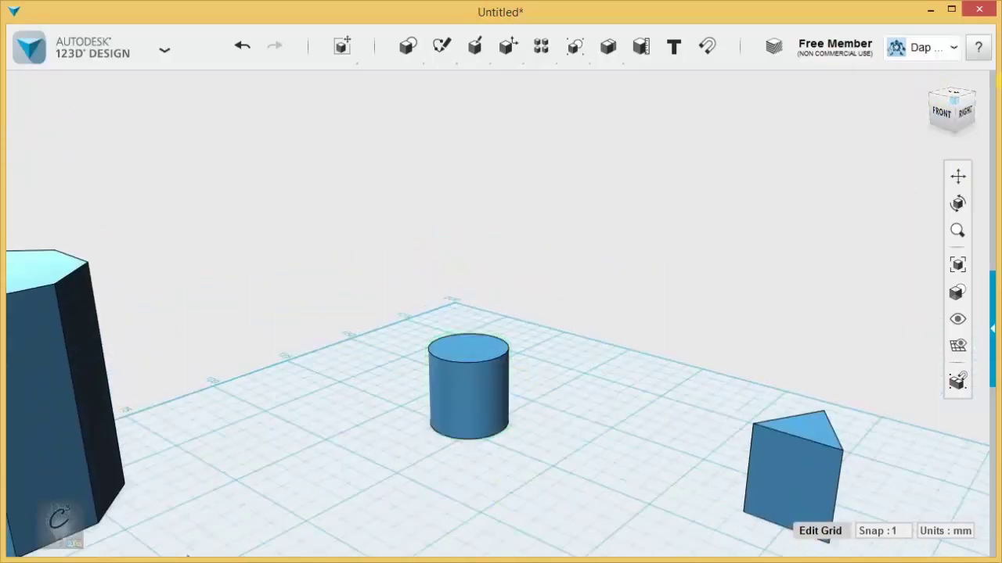
{"action": "left_click", "coordinate": [928, 86]}
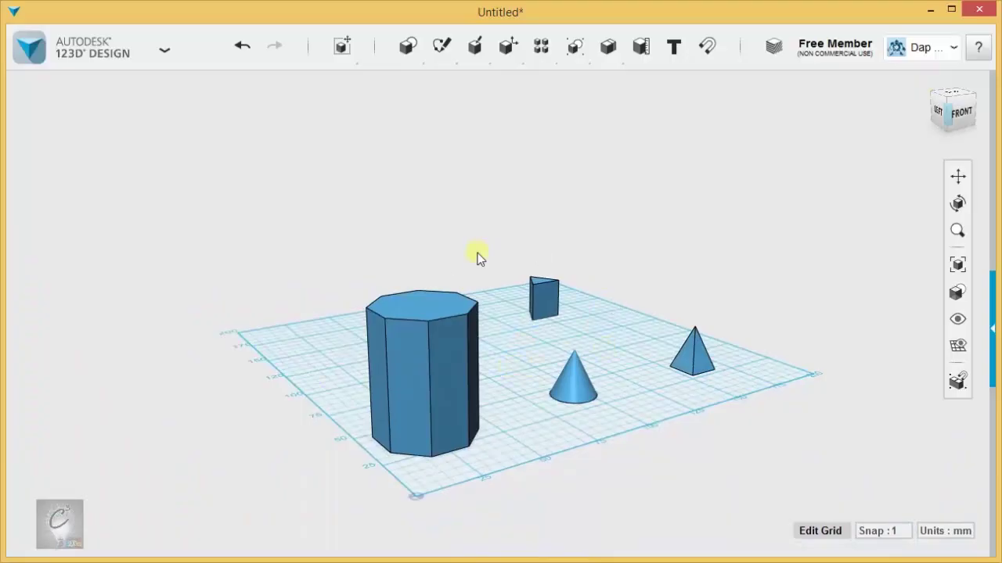
- Orbit underneath and around the scene until the solids are out of sight, and restore the home view
{"action": "right_click_drag", "start_coordinate": [611, 338], "coordinate": [565, 215]}
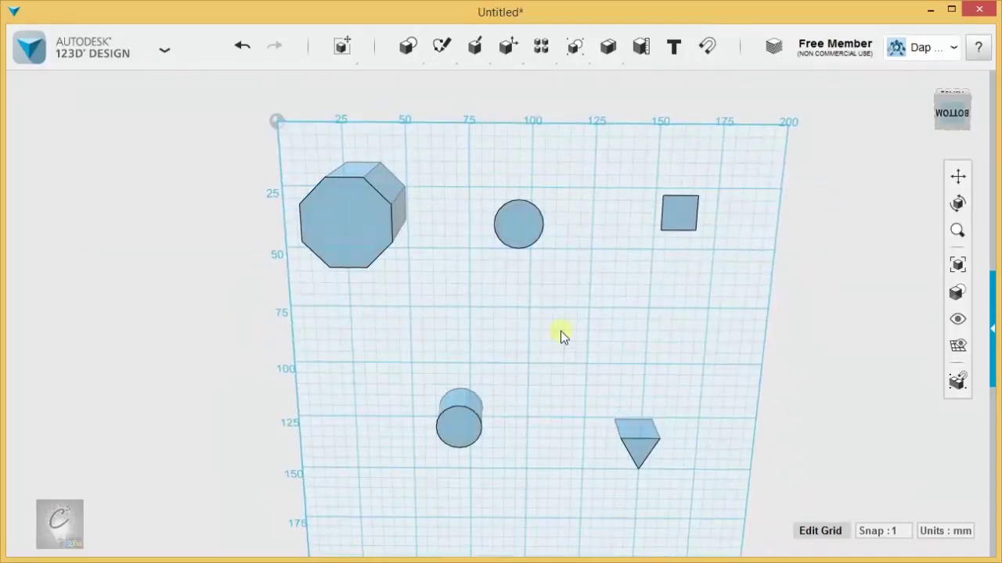
{"action": "right_click_drag", "start_coordinate": [560, 335], "coordinate": [578, 238]}
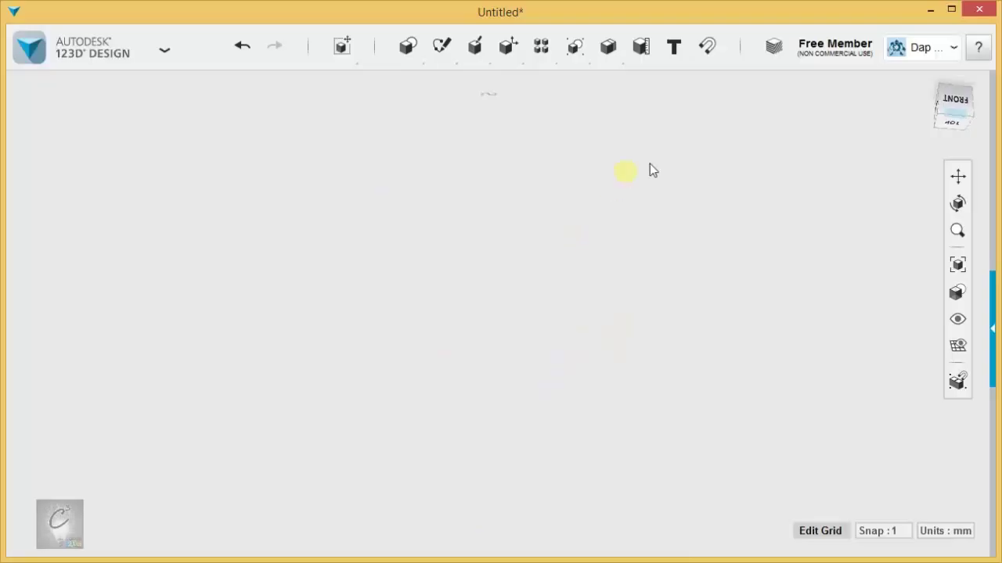
{"action": "right_click_drag", "start_coordinate": [703, 169], "coordinate": [486, 366]}
{"action": "mouse_move", "coordinate": [927, 83]}
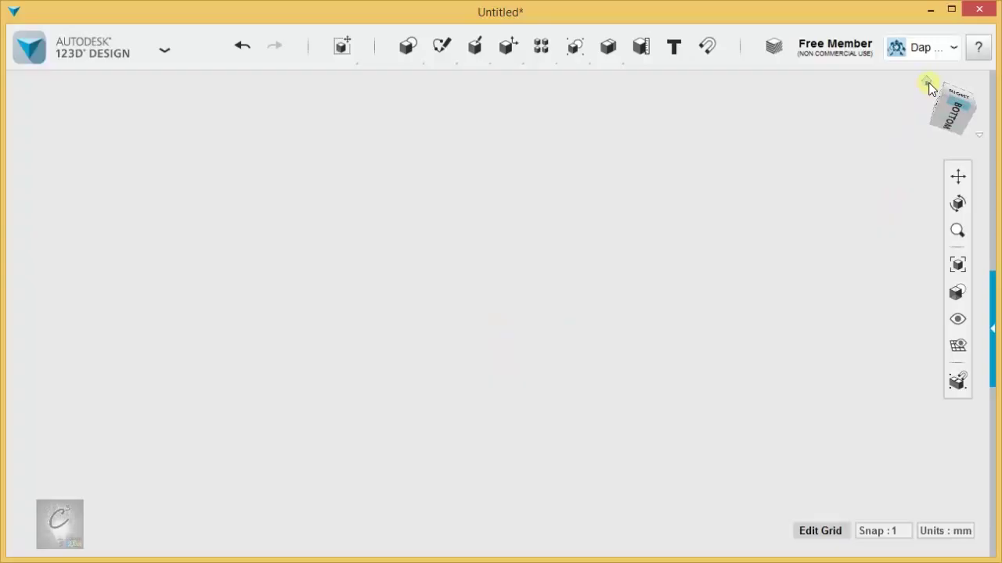
{"action": "left_click", "coordinate": [927, 82]}
- Delete the cone between the prism and the pyramid
{"action": "right_click_drag", "start_coordinate": [603, 417], "coordinate": [597, 383]}
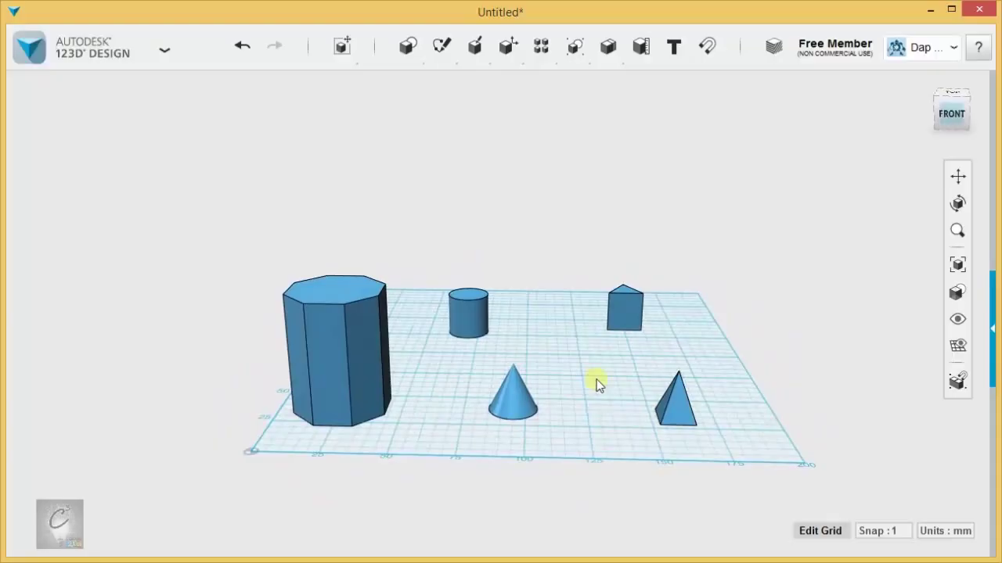
{"action": "middle_click_drag", "start_coordinate": [597, 384], "coordinate": [521, 309]}
{"action": "scroll", "coordinate": [510, 361], "scroll_direction": "up", "scroll_amount": 3}
{"action": "scroll", "coordinate": [510, 362], "scroll_direction": "up", "scroll_amount": 2}
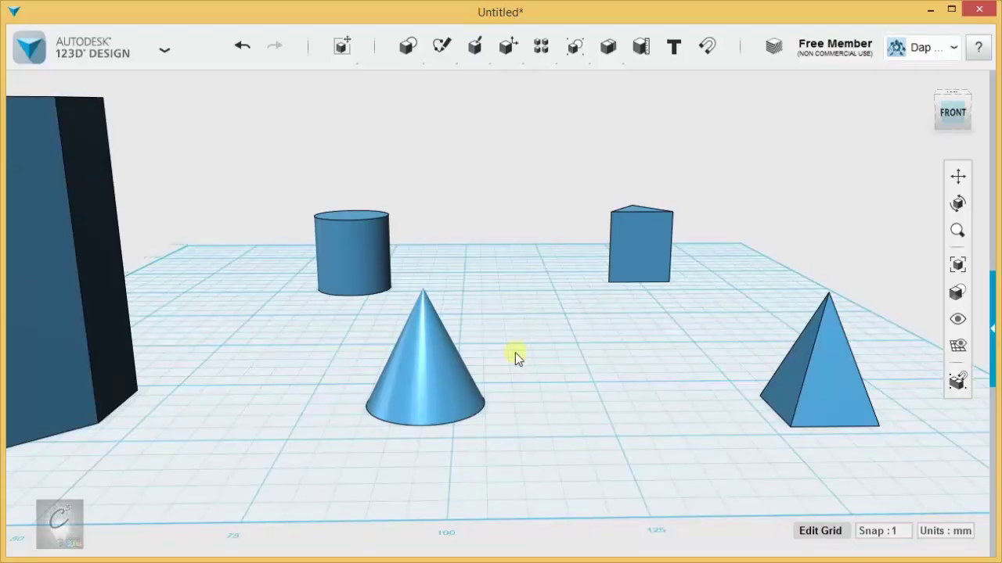
{"action": "left_click", "coordinate": [418, 384]}
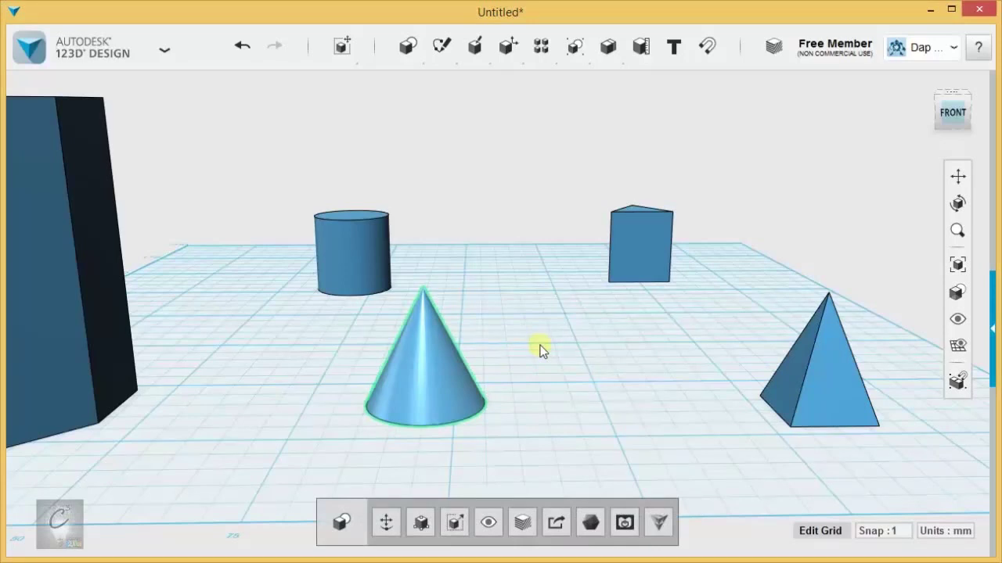
{"action": "key", "text": "Delete"}
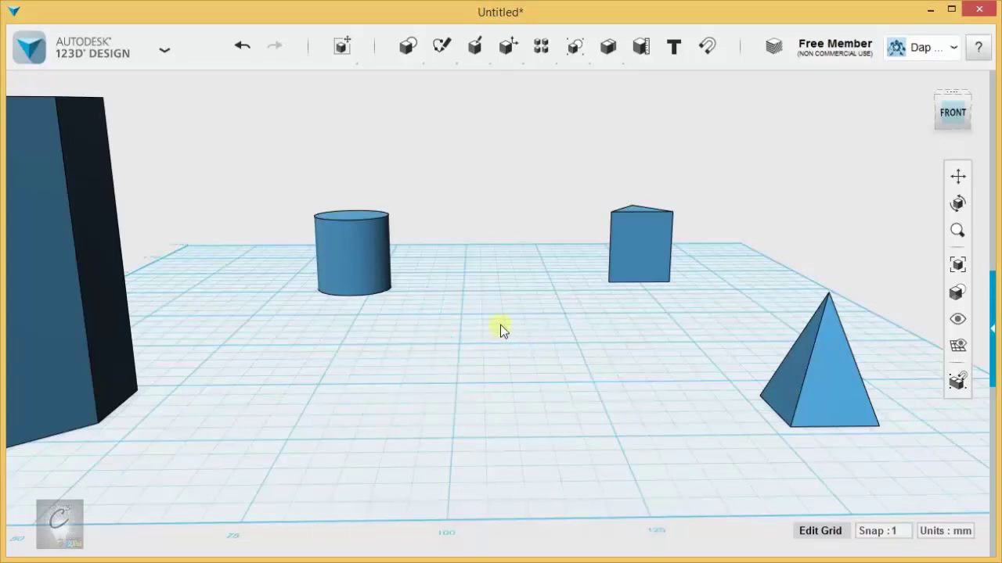
- Undo the cone's deletion, redo it, and undo it again
{"action": "left_click", "coordinate": [243, 50]}
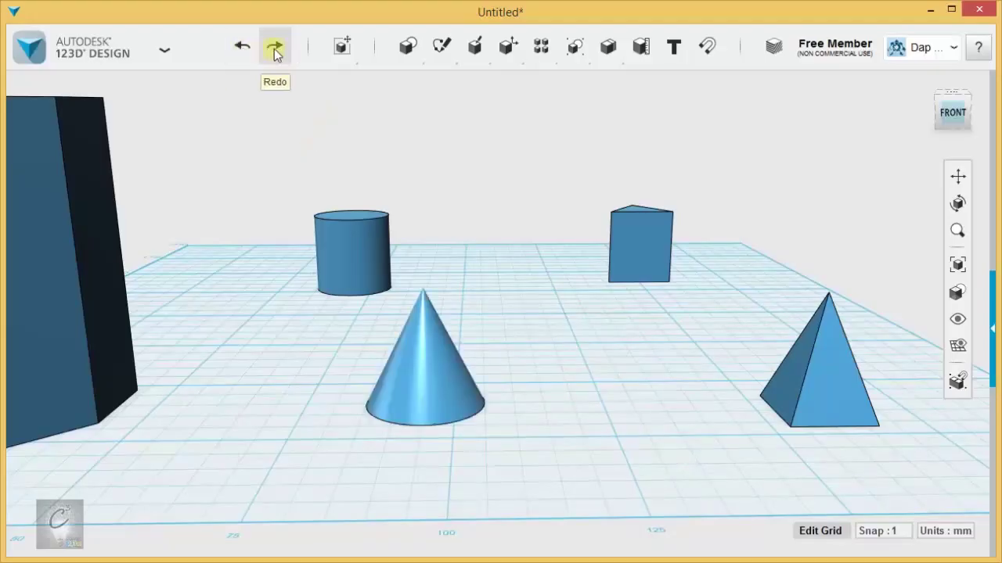
{"action": "left_click", "coordinate": [274, 48]}
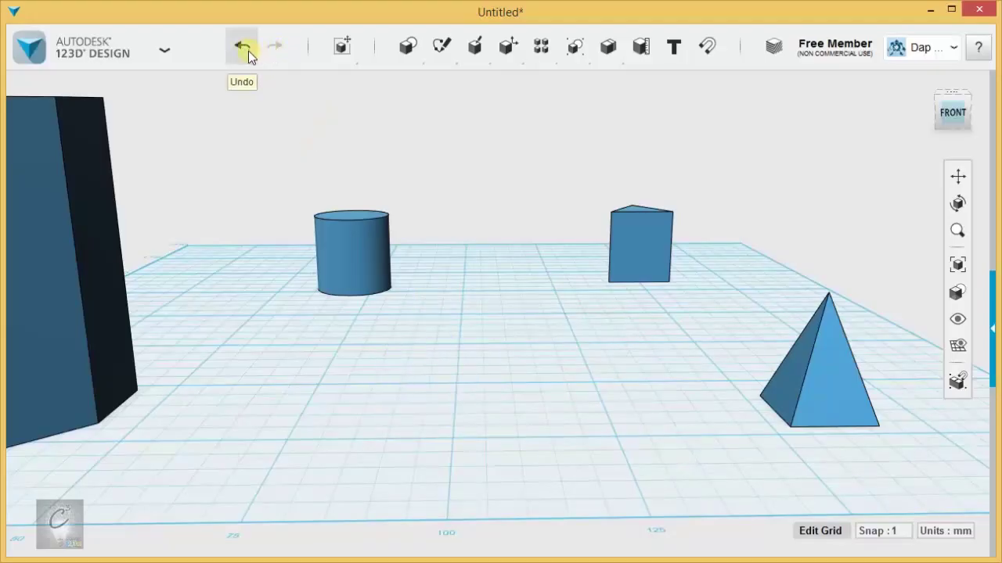
{"action": "left_click", "coordinate": [249, 50]}
- Select the cylinder, wedge, cone and pyramid together with a selection window, leaving out the prism
{"action": "scroll", "coordinate": [517, 204], "scroll_direction": "down", "scroll_amount": 3}
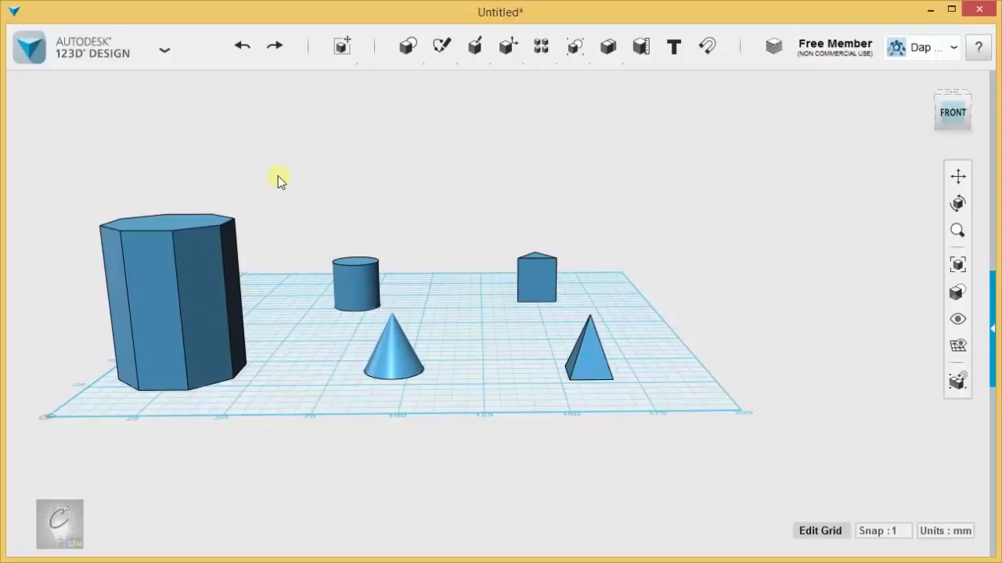
{"action": "left_click_drag", "start_coordinate": [266, 173], "coordinate": [691, 461]}
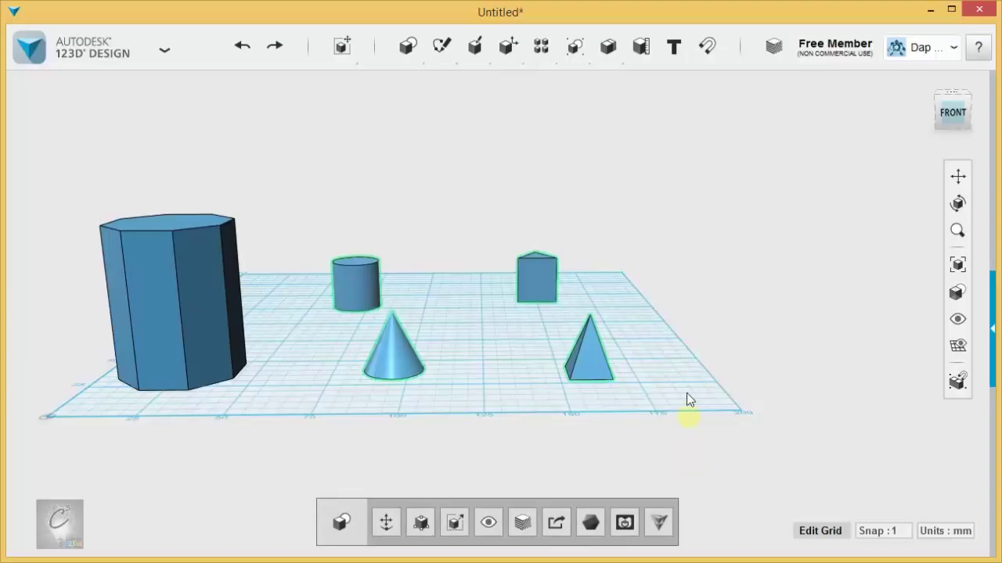
- Select only the cylinder with a selection window, and clear the selection again
{"action": "scroll", "coordinate": [411, 275], "scroll_direction": "up", "scroll_amount": 5}
{"action": "scroll", "coordinate": [393, 326], "scroll_direction": "down", "scroll_amount": 2}
{"action": "left_click", "coordinate": [391, 223]}
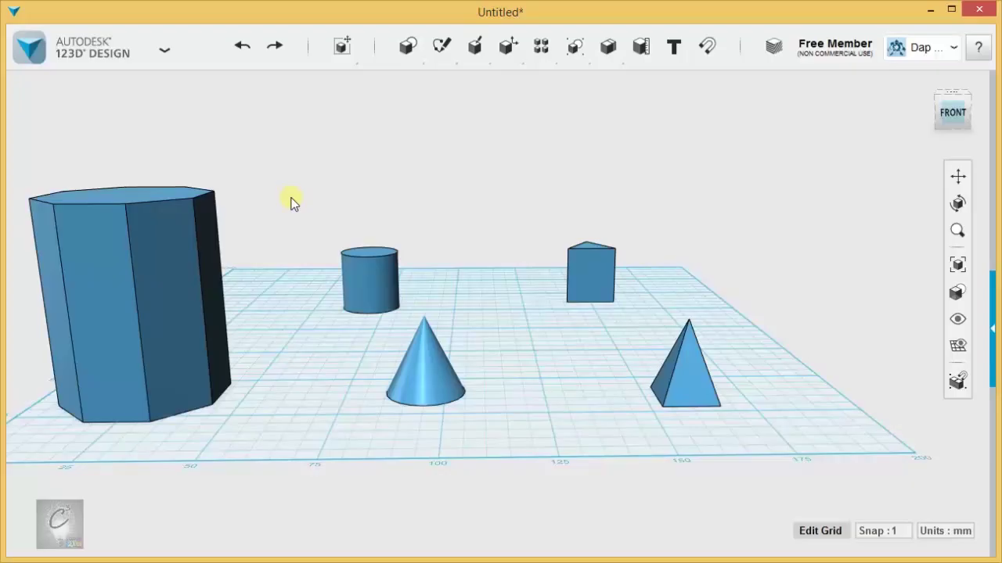
{"action": "left_click_drag", "start_coordinate": [287, 188], "coordinate": [413, 327]}
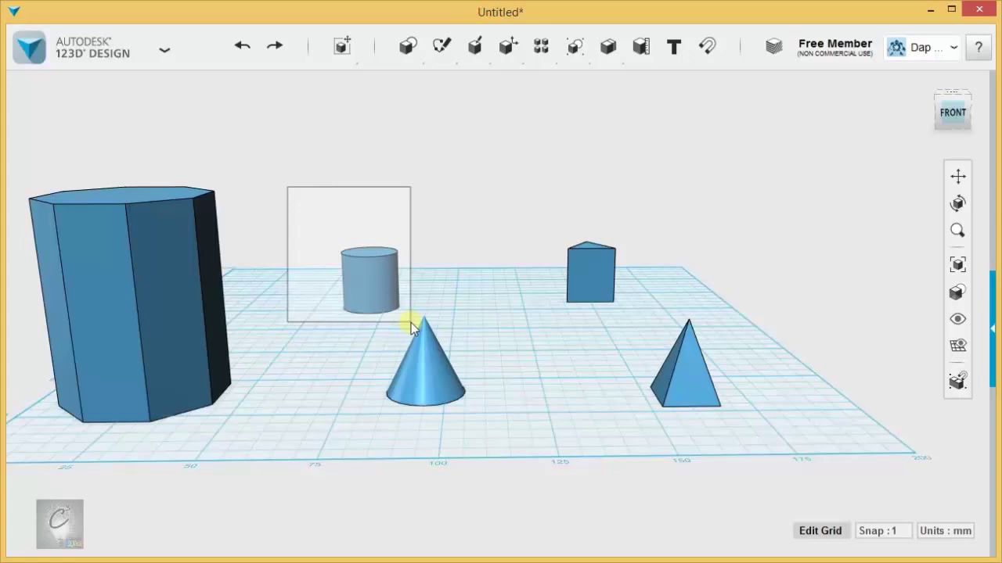
{"action": "left_click_drag", "start_coordinate": [413, 327], "coordinate": [376, 337]}
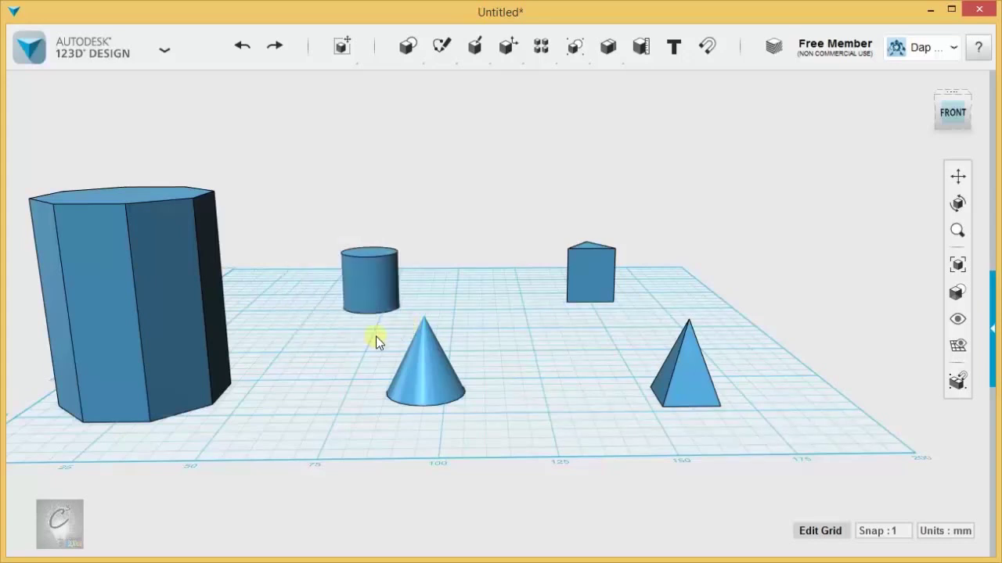
{"action": "left_click_drag", "start_coordinate": [284, 169], "coordinate": [413, 328]}
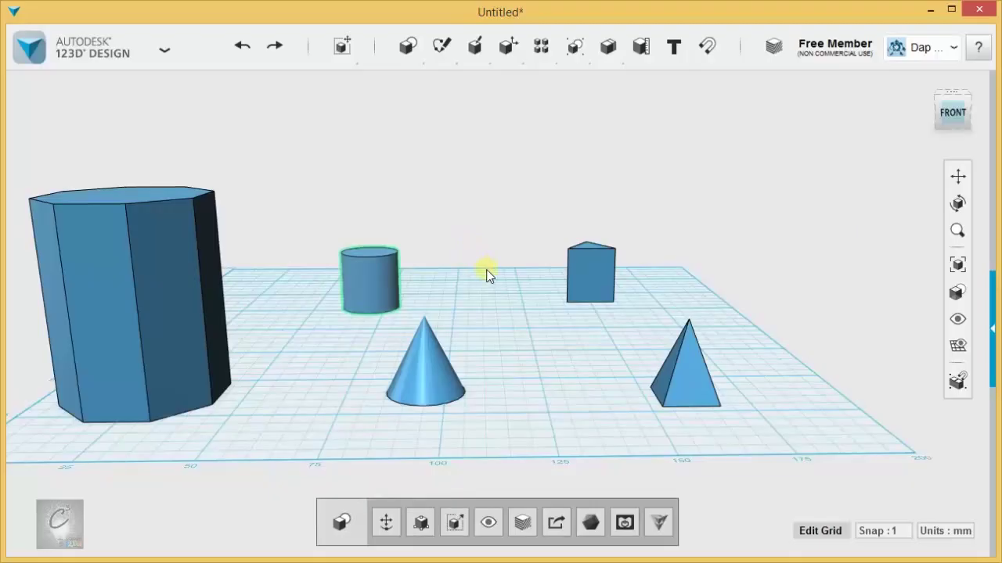
{"action": "left_click", "coordinate": [668, 149]}
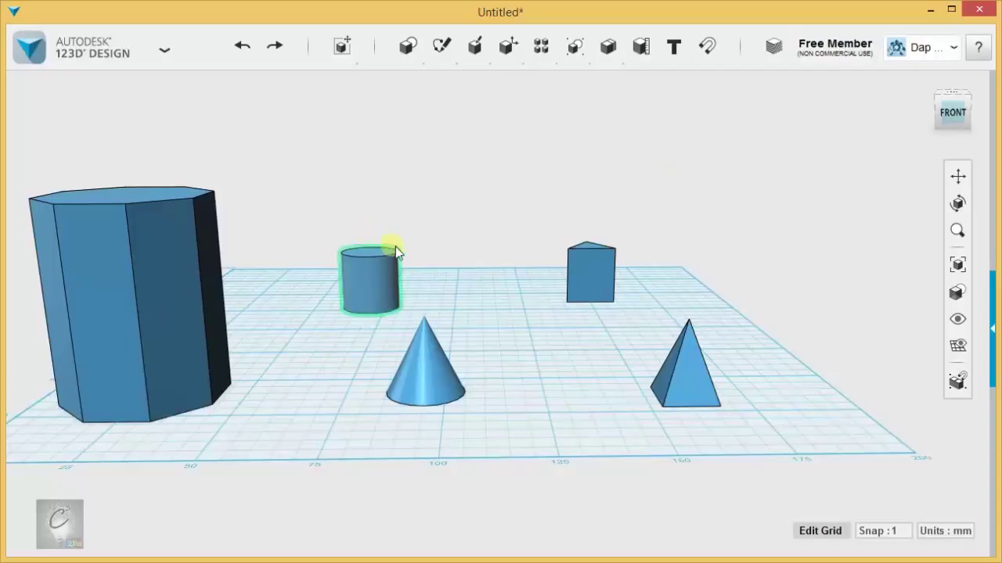
- Select the cylinder, cone, wedge and pyramid one after another into a single selection
{"action": "left_click", "coordinate": [380, 286]}
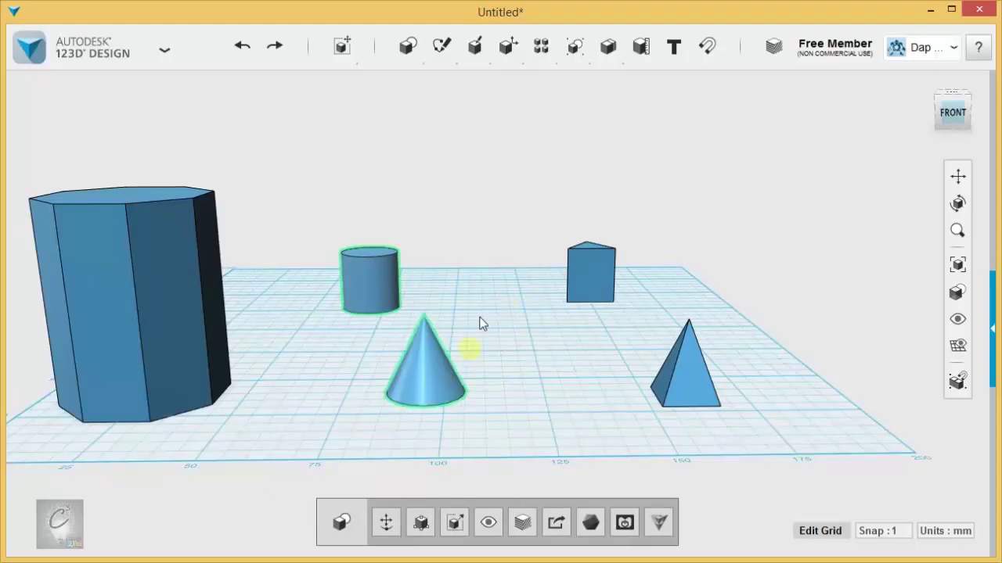
{"action": "left_click", "coordinate": [583, 284], "text": "shift"}
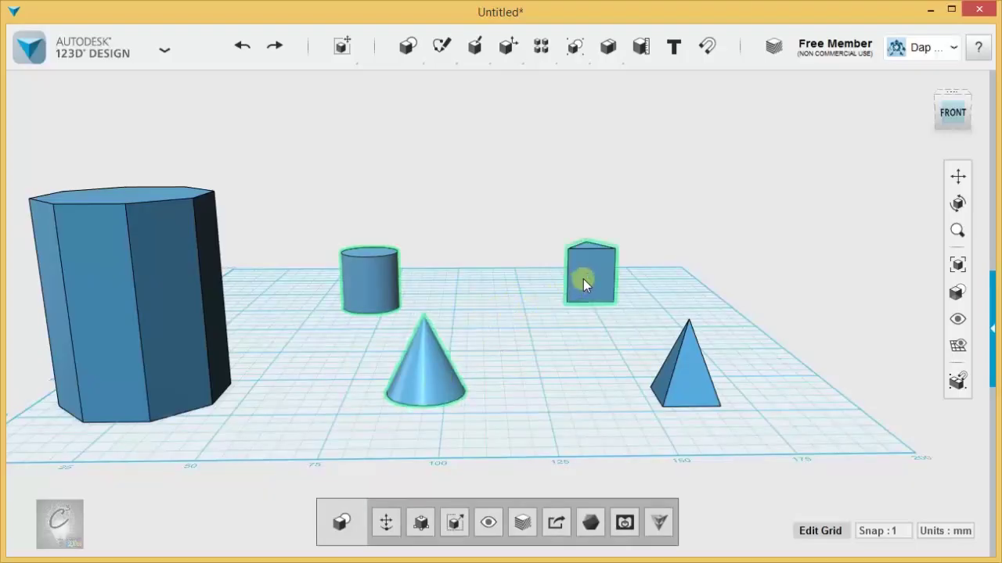
{"action": "left_click", "coordinate": [667, 381], "text": "shift"}
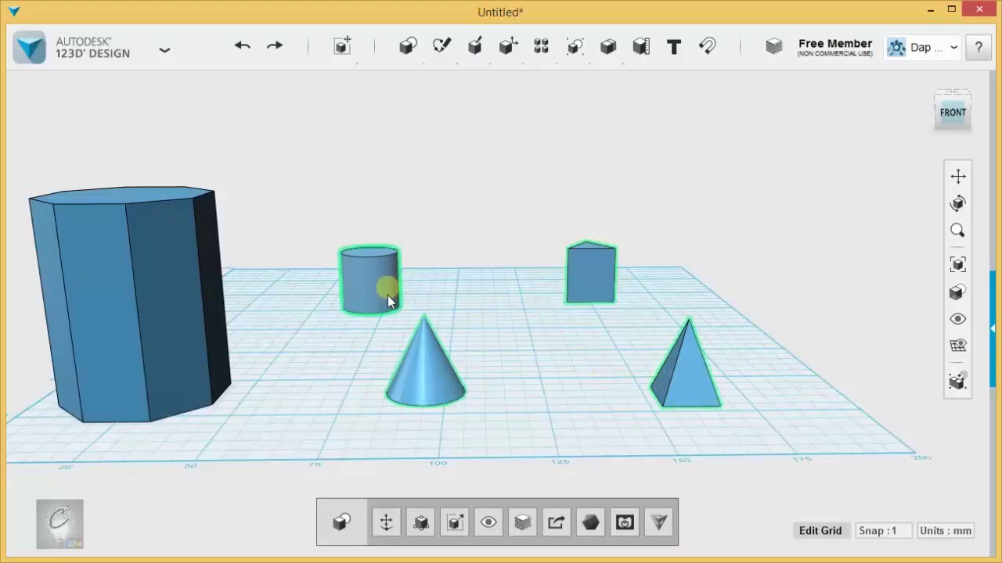
- Try rotating the four selected solids together with the Move tool, and clear the selection
{"action": "left_click", "coordinate": [386, 522]}
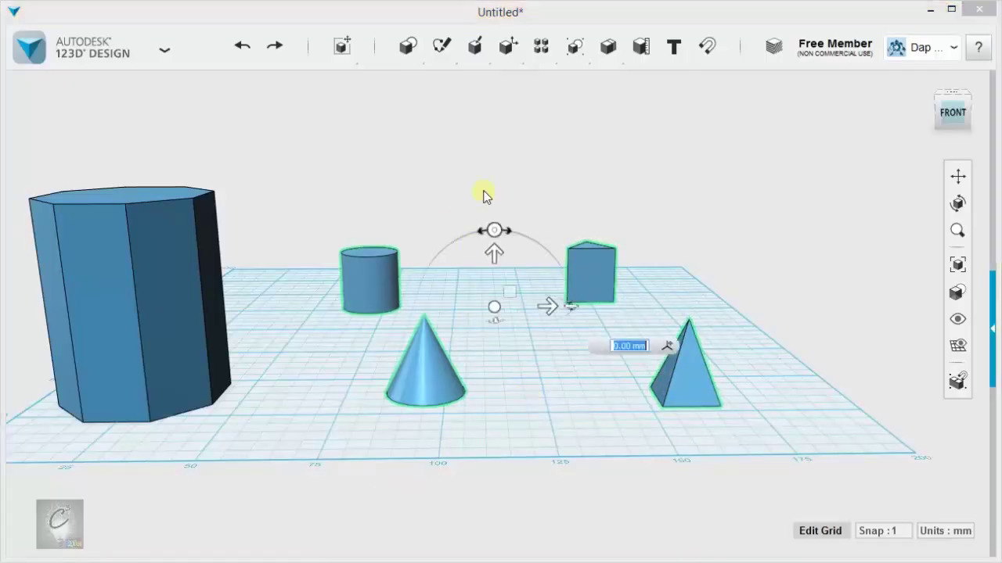
{"action": "left_click_drag", "start_coordinate": [494, 232], "coordinate": [491, 161]}
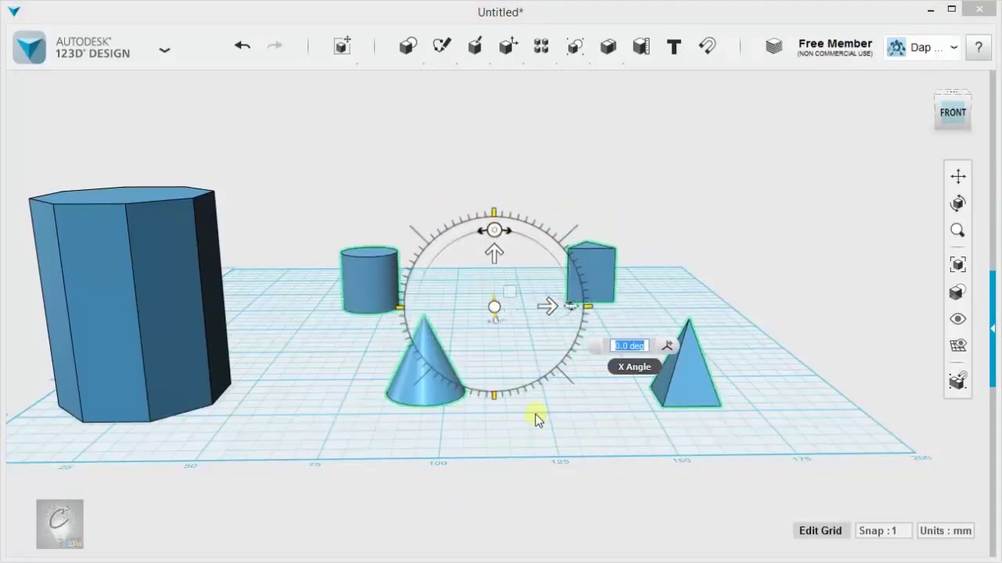
{"action": "right_click_drag", "start_coordinate": [554, 174], "coordinate": [507, 240]}
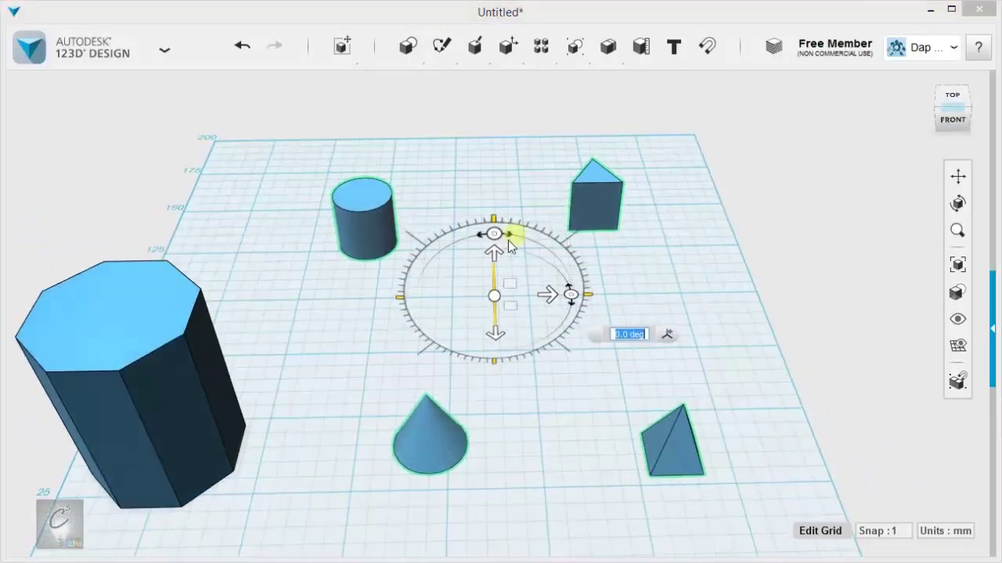
{"action": "left_click_drag", "start_coordinate": [496, 237], "coordinate": [496, 188]}
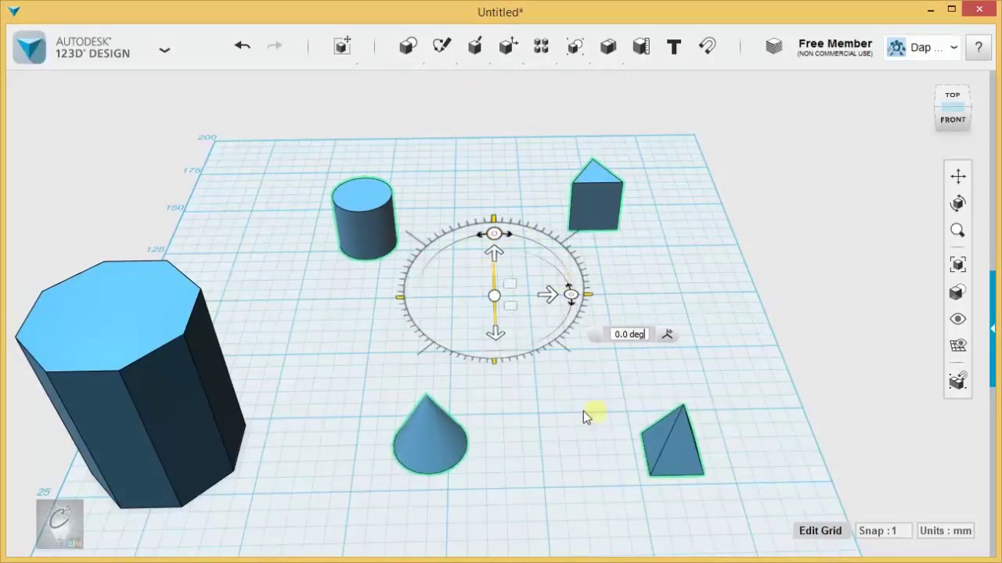
{"action": "left_click", "coordinate": [548, 427]}
- Slide the cone across the grid toward the pyramid, keeping it in the front row
{"action": "right_click_drag", "start_coordinate": [548, 427], "coordinate": [525, 331]}
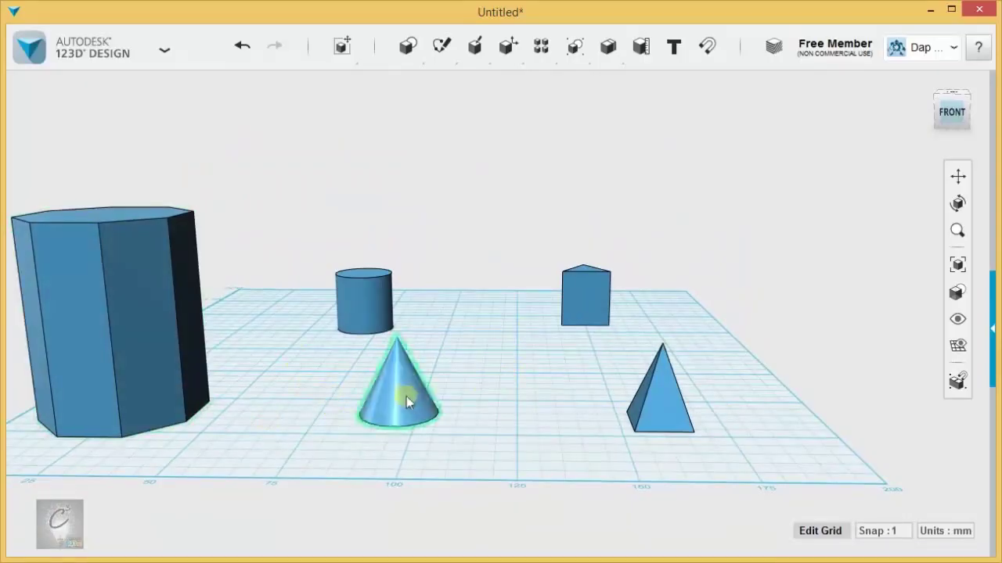
{"action": "left_click_drag", "start_coordinate": [395, 411], "coordinate": [400, 381]}
{"action": "left_click_drag", "start_coordinate": [443, 448], "coordinate": [476, 432]}
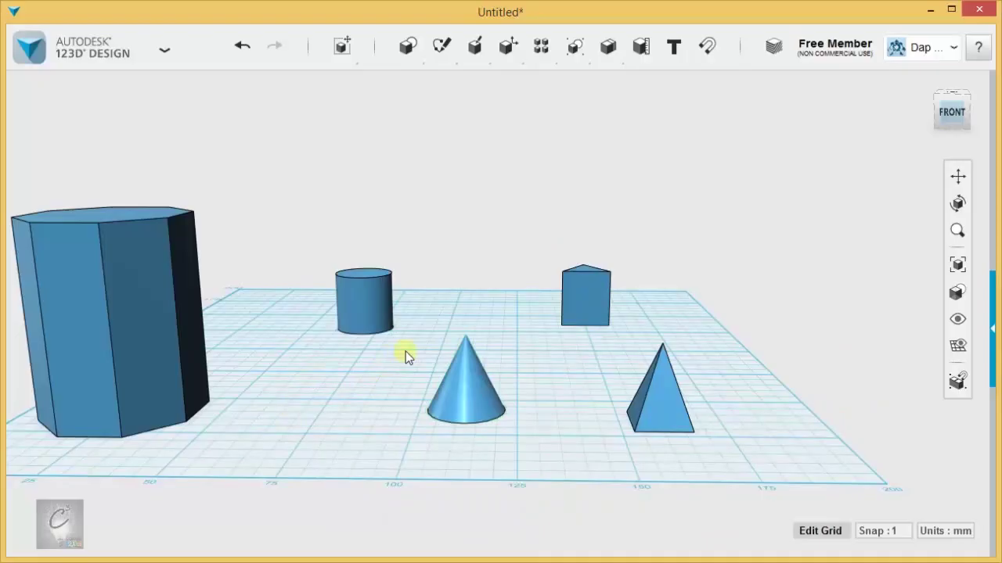
- Try the face and edge selection choices on the wedge, and dismiss them
{"action": "left_click", "coordinate": [581, 305]}
{"action": "left_click", "coordinate": [590, 336]}
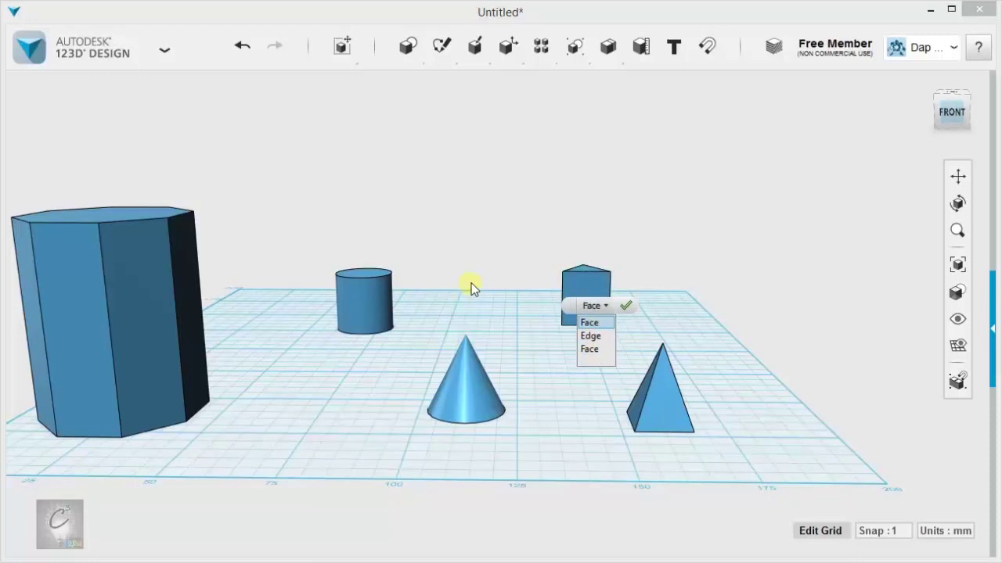
{"action": "left_click", "coordinate": [493, 296]}
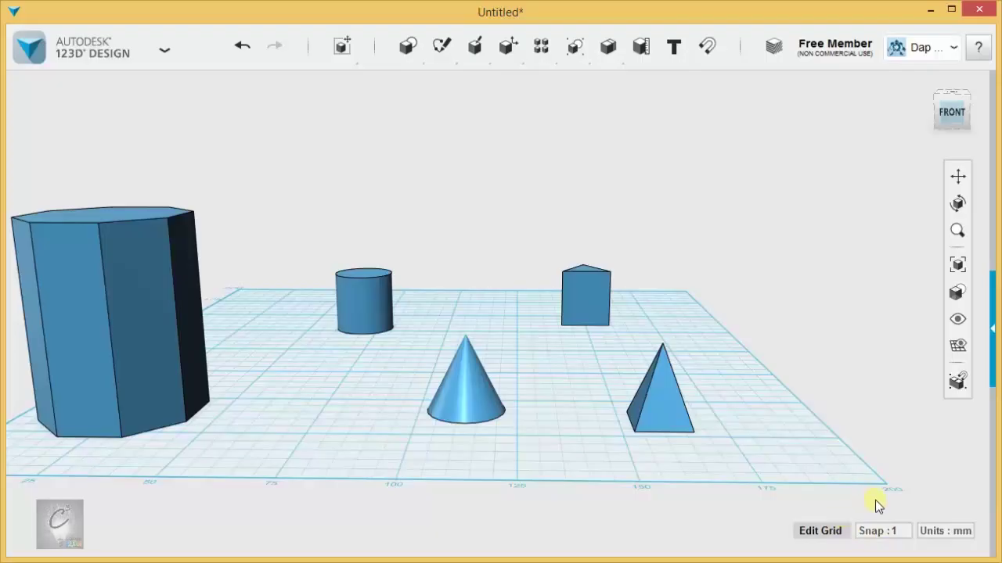
- Move the pyramid to the back of the grid, between the cylinder and the wedge, and deselect it
{"action": "right_click_drag", "start_coordinate": [802, 410], "coordinate": [695, 383]}
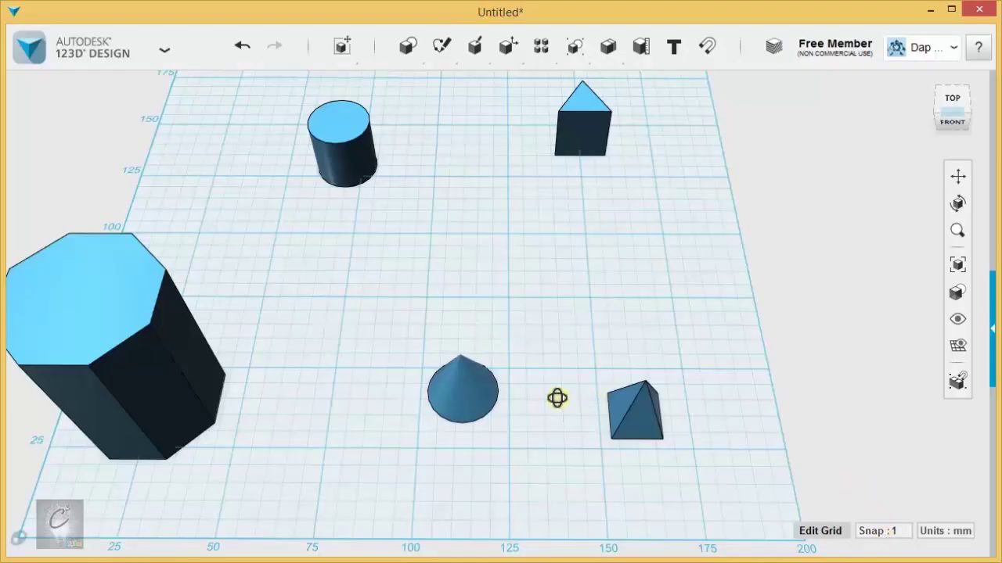
{"action": "right_click_drag", "start_coordinate": [556, 397], "coordinate": [556, 362]}
{"action": "scroll", "coordinate": [552, 353], "scroll_direction": "up", "scroll_amount": 5}
{"action": "middle_click_drag", "start_coordinate": [545, 351], "coordinate": [603, 339]}
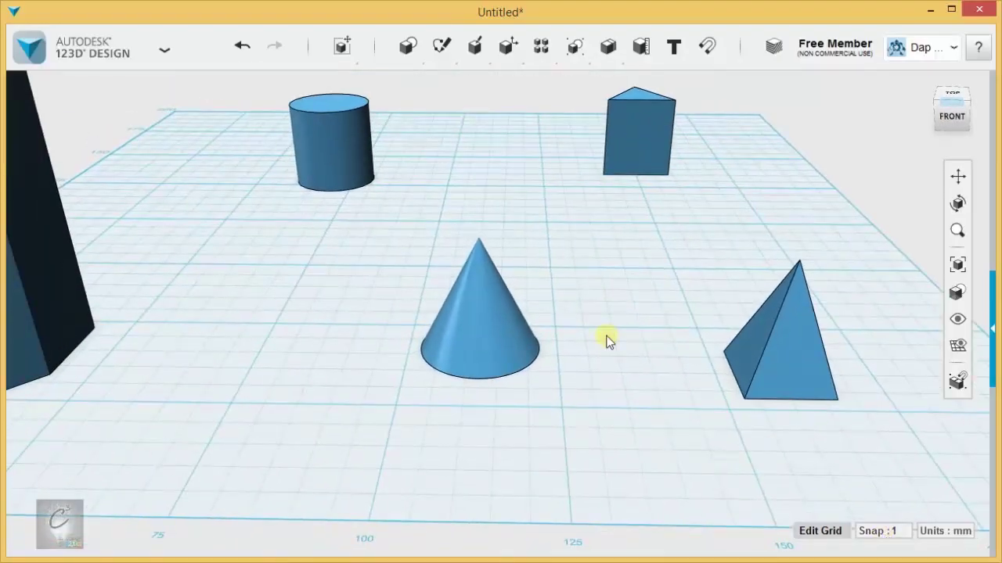
{"action": "left_click_drag", "start_coordinate": [777, 356], "coordinate": [481, 188]}
{"action": "left_click", "coordinate": [582, 232]}
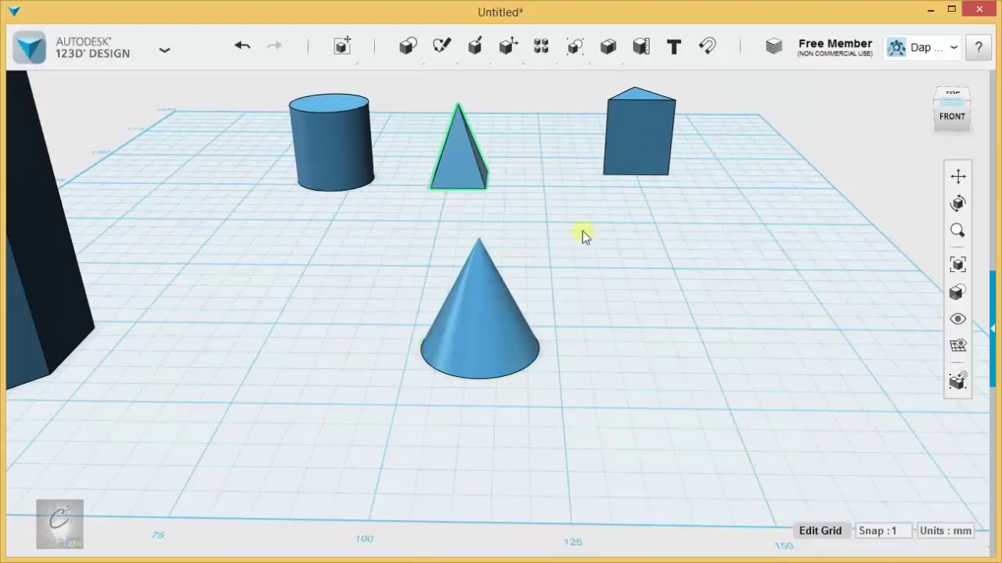
- Shift the cone 8 mm sideways, away from the large prism, with the Move tool
{"action": "left_click", "coordinate": [484, 379]}
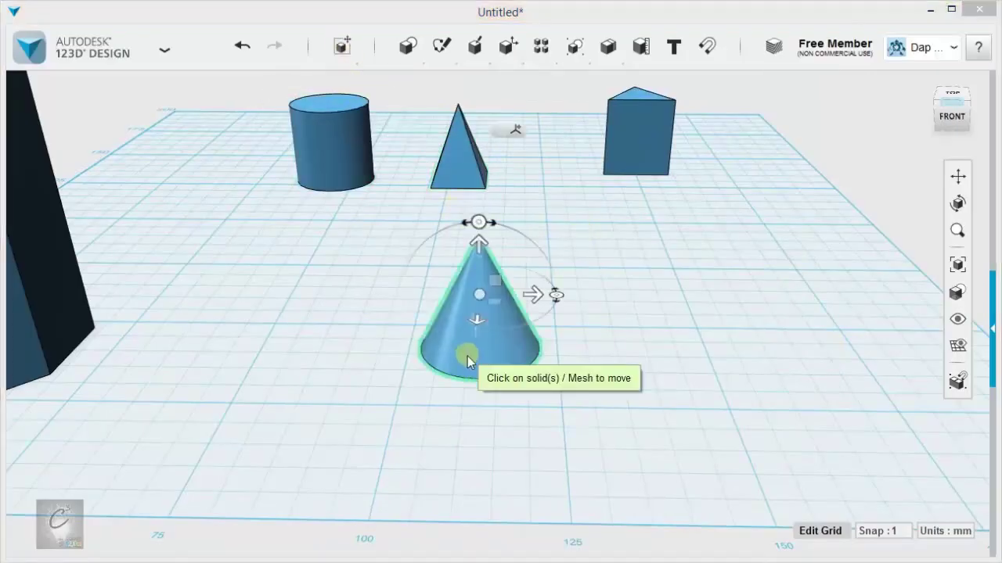
{"action": "left_click_drag", "start_coordinate": [535, 299], "coordinate": [587, 296]}
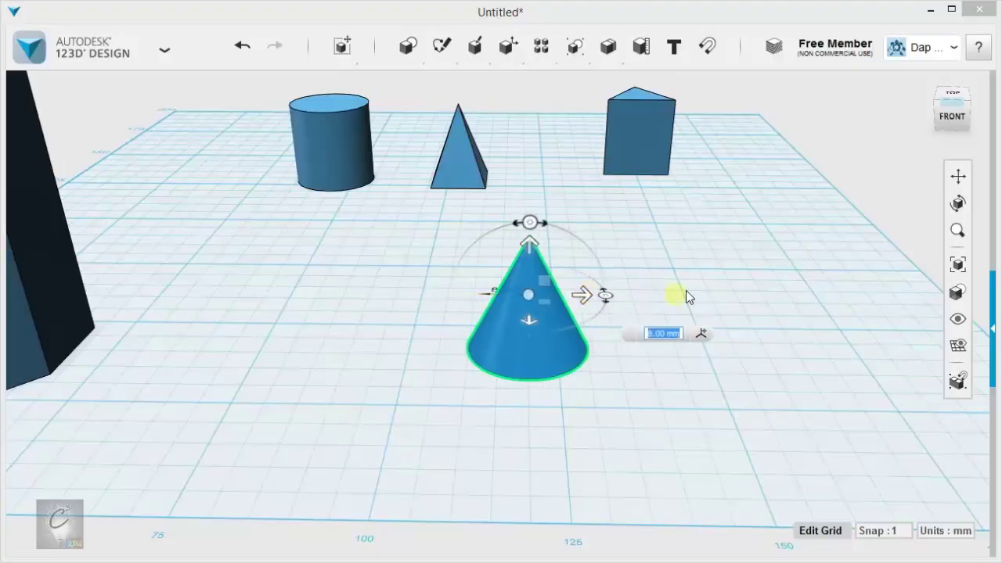
{"action": "left_click", "coordinate": [861, 409]}
- Set the grid snap to 5 and try to move the cone sideways in those increments
{"action": "left_click", "coordinate": [884, 531]}
{"action": "left_click", "coordinate": [897, 465]}
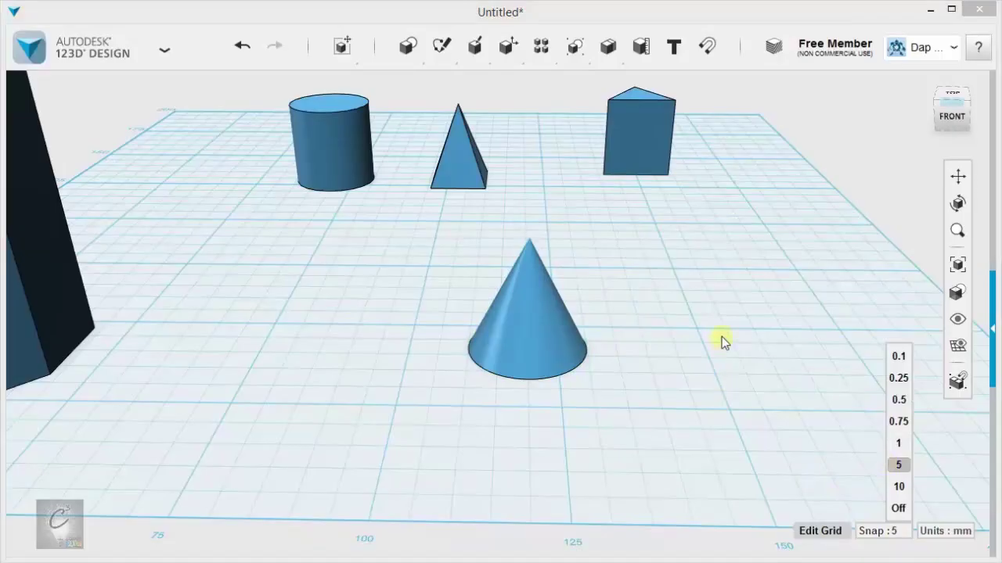
{"action": "middle_click_drag", "start_coordinate": [655, 329], "coordinate": [601, 325]}
{"action": "left_click", "coordinate": [470, 335]}
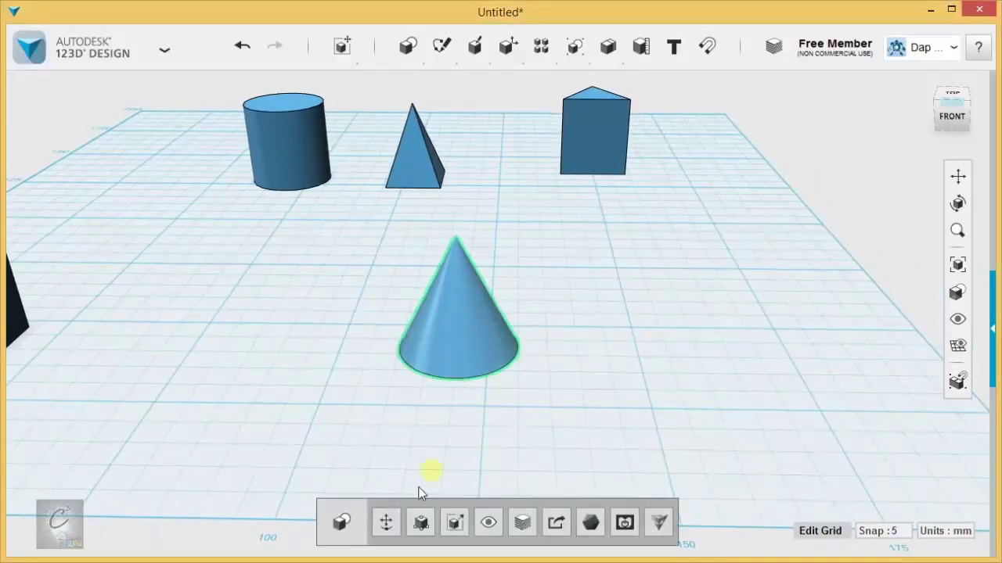
{"action": "left_click", "coordinate": [387, 519]}
{"action": "mouse_move", "coordinate": [514, 303]}
{"action": "left_mouse_down"}
{"action": "mouse_move", "coordinate": [616, 296]}
{"action": "mouse_move", "coordinate": [525, 297]}
{"action": "left_mouse_up"}
{"action": "left_click", "coordinate": [781, 370]}
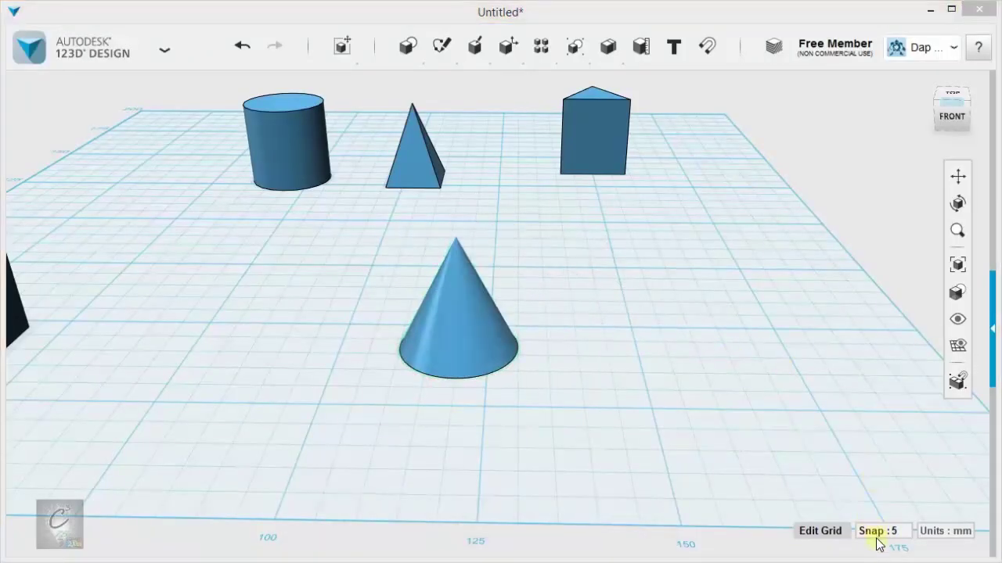
- Set the grid snap to 0.5 and move the cone slightly sideways, away from the large prism
{"action": "left_click", "coordinate": [882, 531]}
{"action": "left_click", "coordinate": [897, 401]}
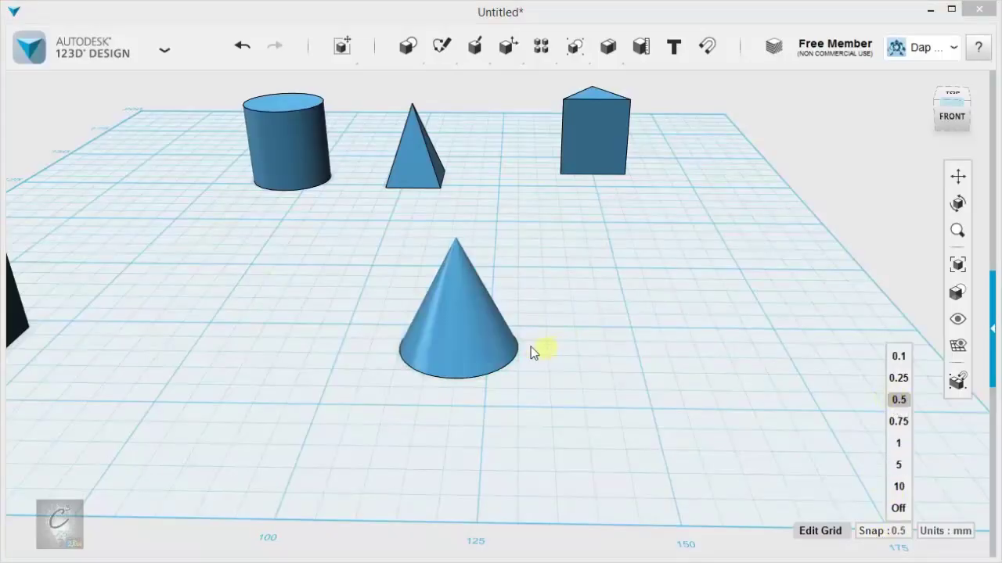
{"action": "left_click", "coordinate": [507, 356]}
{"action": "left_click", "coordinate": [385, 522]}
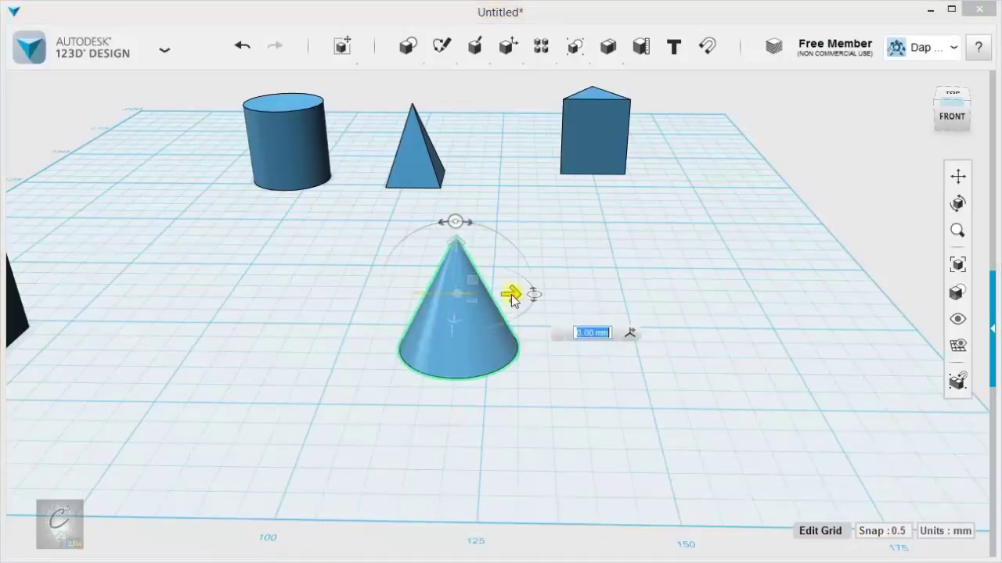
{"action": "mouse_move", "coordinate": [516, 294]}
{"action": "left_mouse_down"}
{"action": "mouse_move", "coordinate": [523, 303]}
{"action": "mouse_move", "coordinate": [529, 294]}
{"action": "left_mouse_up"}
{"action": "left_click", "coordinate": [665, 454]}
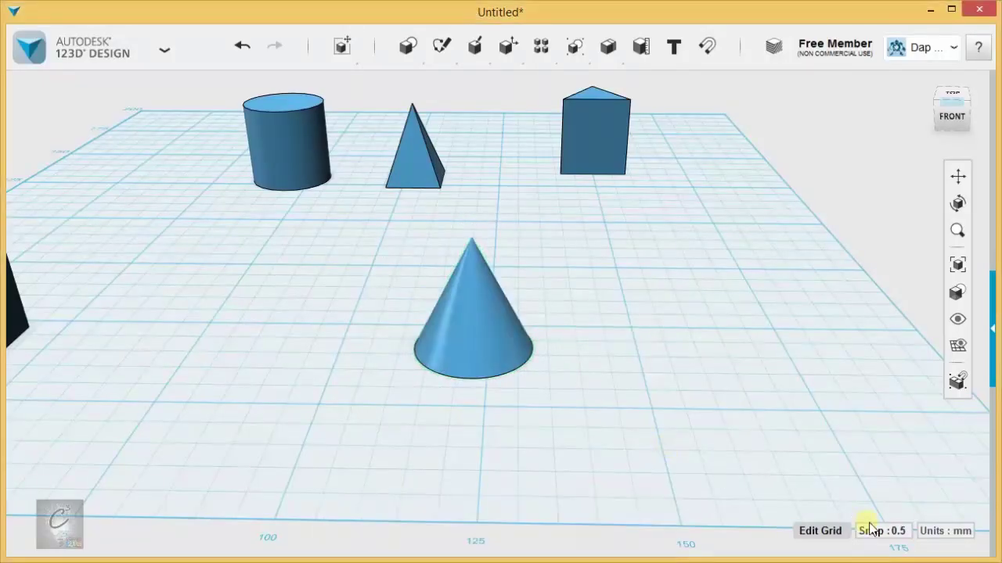
- Turn the grid snap off and move the cone freely a short way back toward the large prism
{"action": "left_click", "coordinate": [893, 532]}
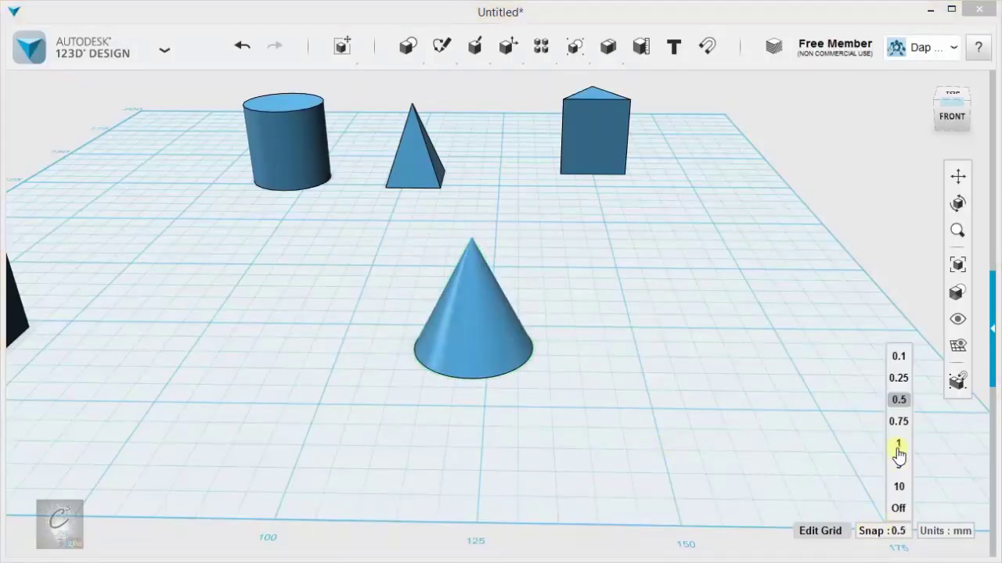
{"action": "left_click", "coordinate": [898, 507]}
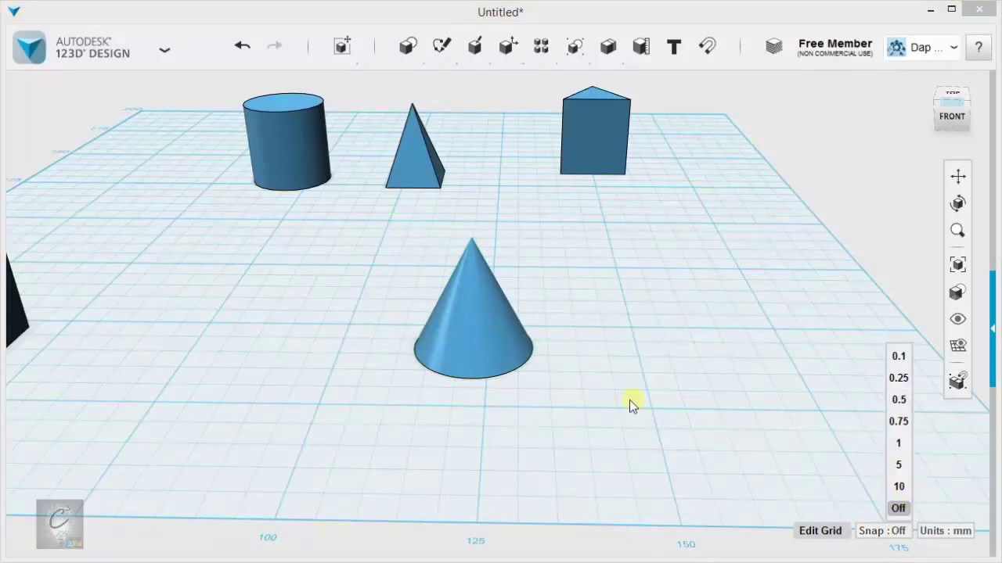
{"action": "left_click_drag", "start_coordinate": [412, 335], "coordinate": [408, 440]}
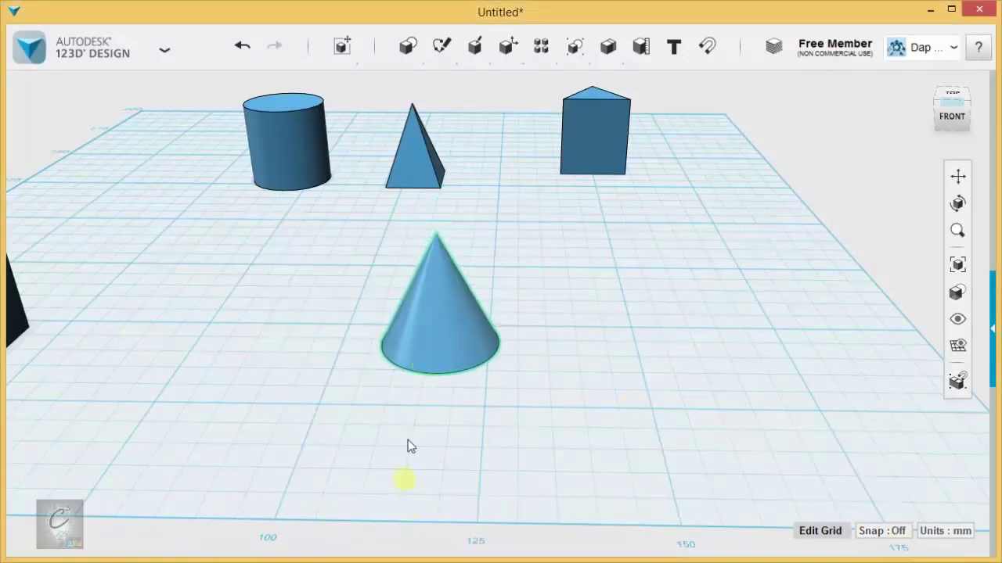
- Set the grid snap to 1 and the units to inches
{"action": "left_click", "coordinate": [892, 532]}
{"action": "left_click", "coordinate": [895, 443]}
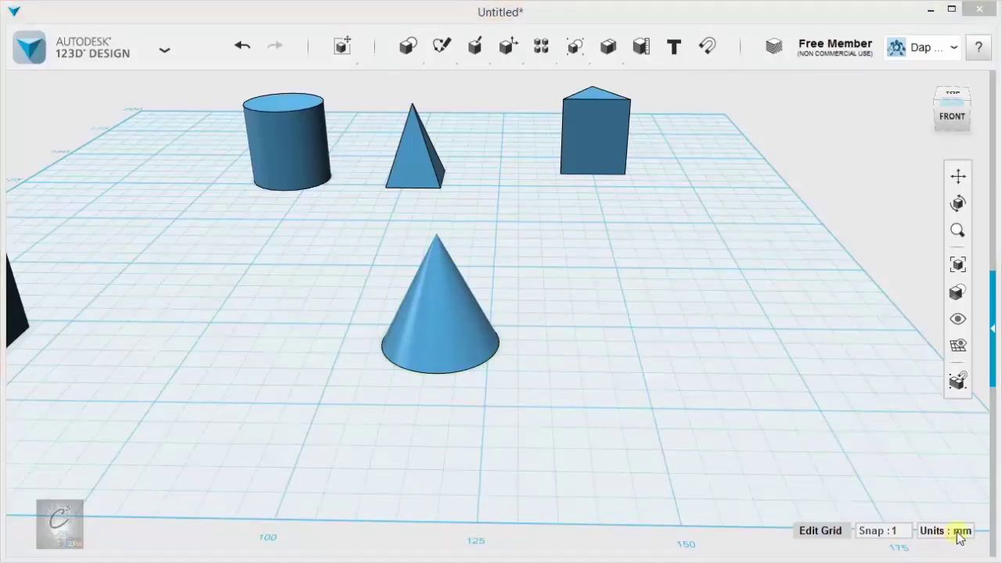
{"action": "scroll", "coordinate": [573, 381], "scroll_direction": "down", "scroll_amount": 3}
{"action": "scroll", "coordinate": [593, 347], "scroll_direction": "up", "scroll_amount": 1}
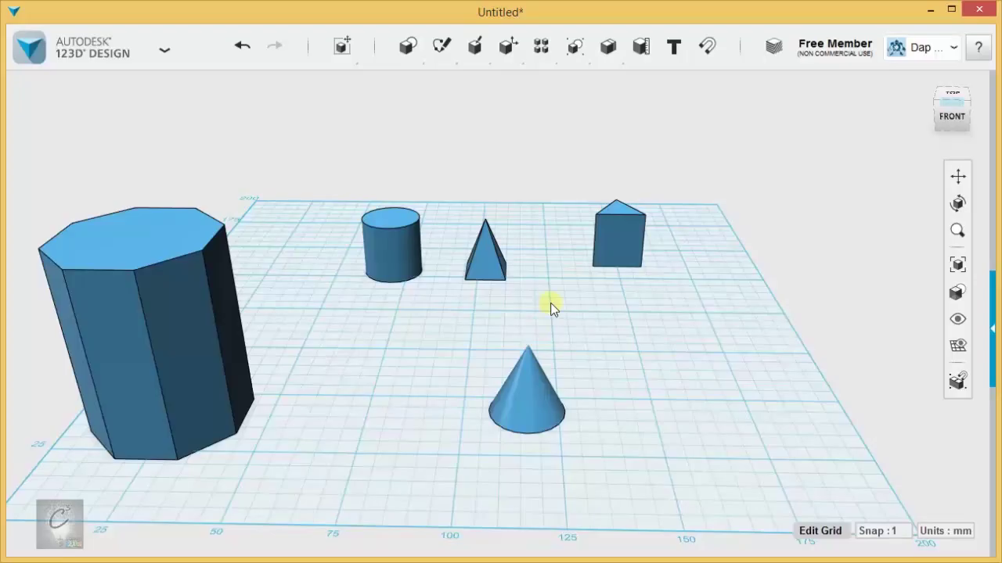
{"action": "left_click", "coordinate": [945, 531]}
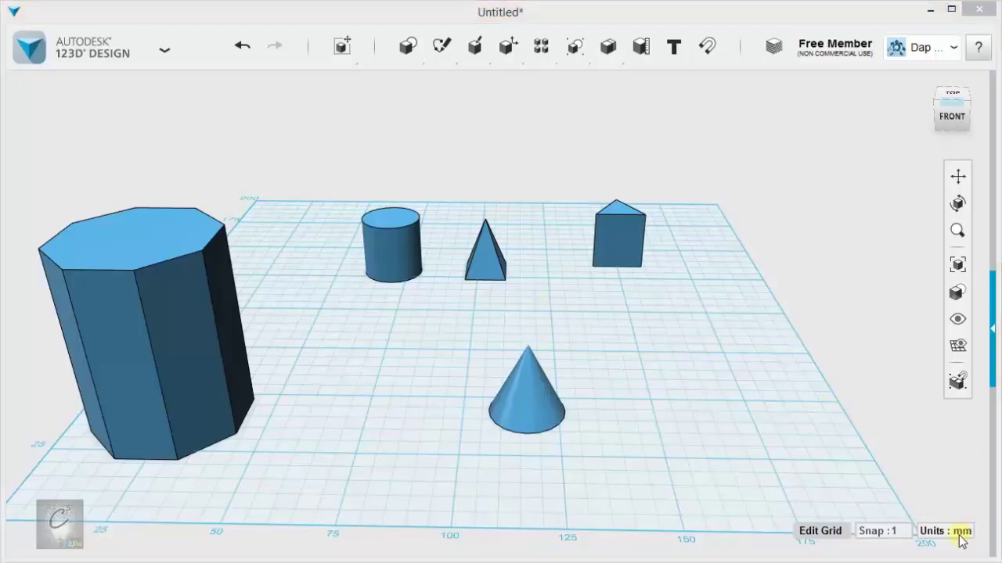
{"action": "left_click", "coordinate": [961, 510]}
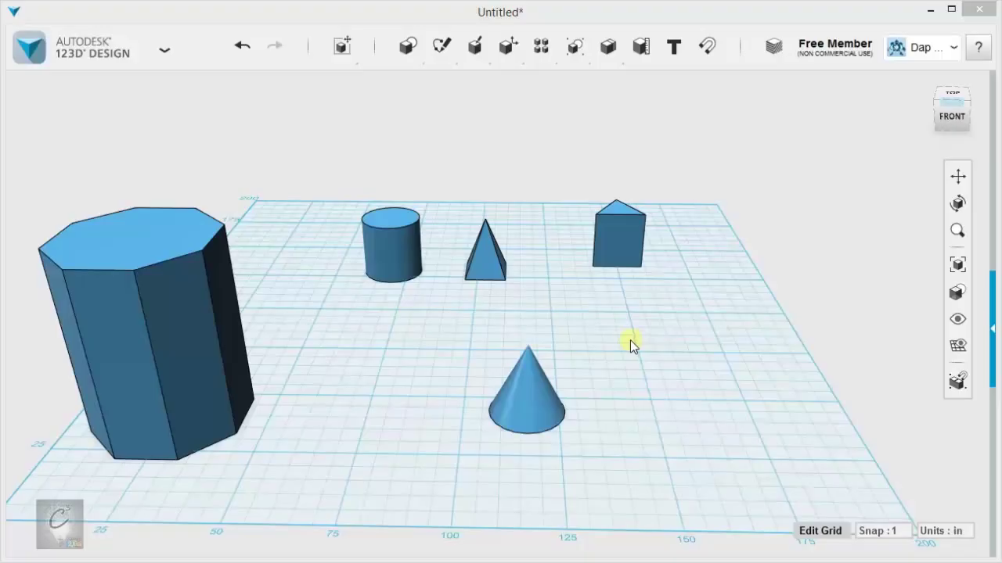
{"action": "left_click", "coordinate": [955, 531]}
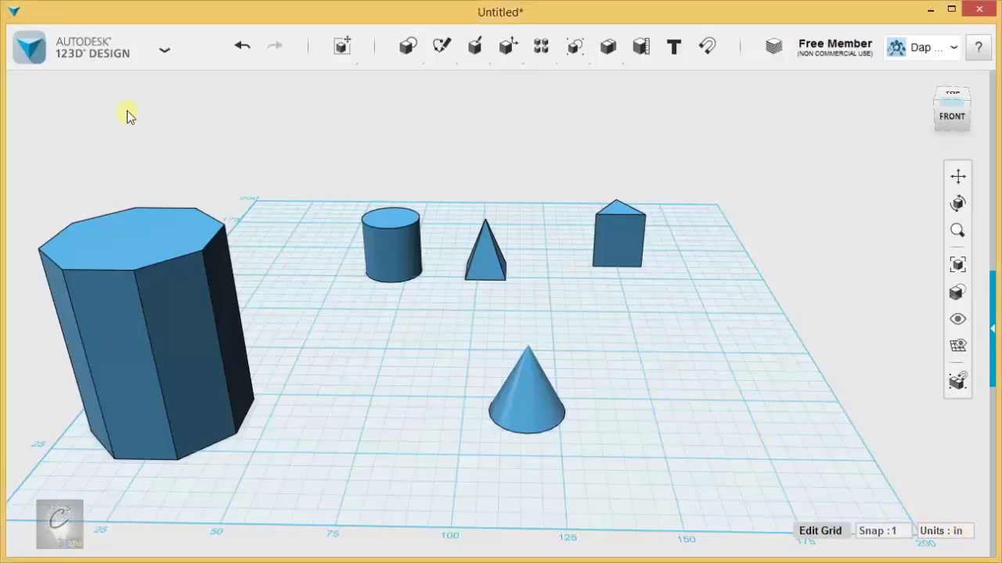
- Look over the available 3D export formats and set the units to mm
{"action": "left_click", "coordinate": [71, 47]}
{"action": "mouse_move", "coordinate": [76, 287]}
{"action": "mouse_move", "coordinate": [47, 246]}
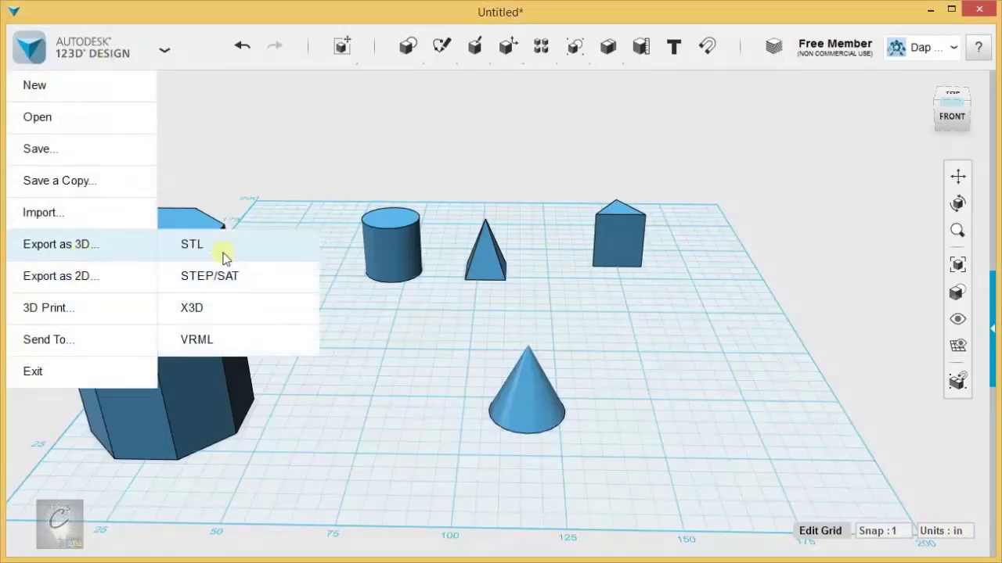
{"action": "left_click", "coordinate": [932, 538]}
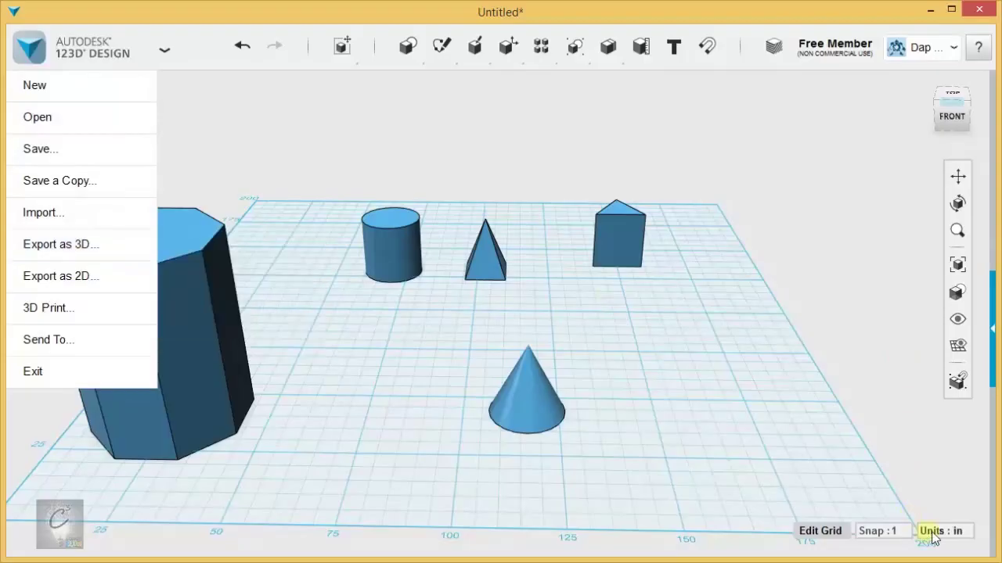
{"action": "left_click", "coordinate": [944, 533]}
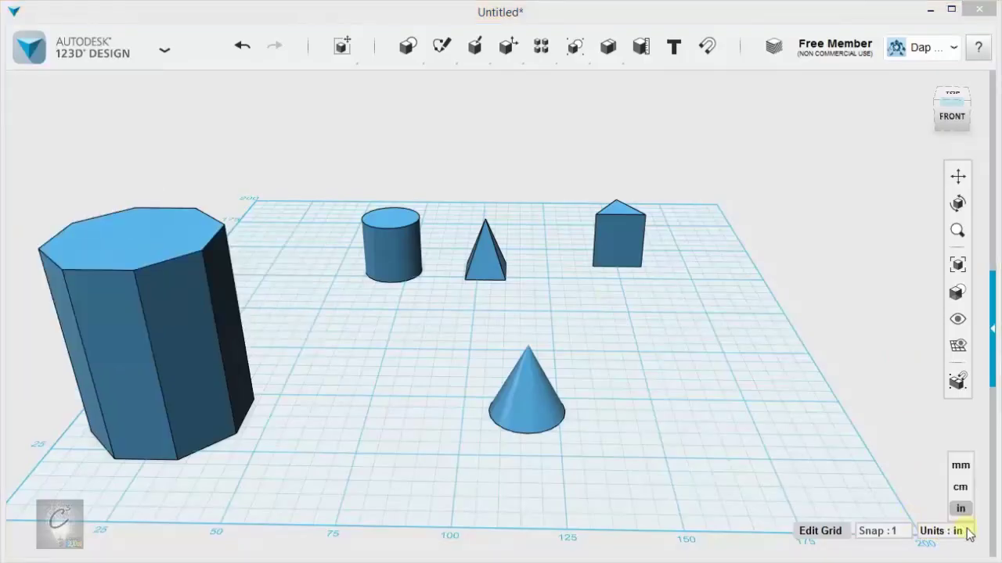
{"action": "left_click", "coordinate": [962, 467]}
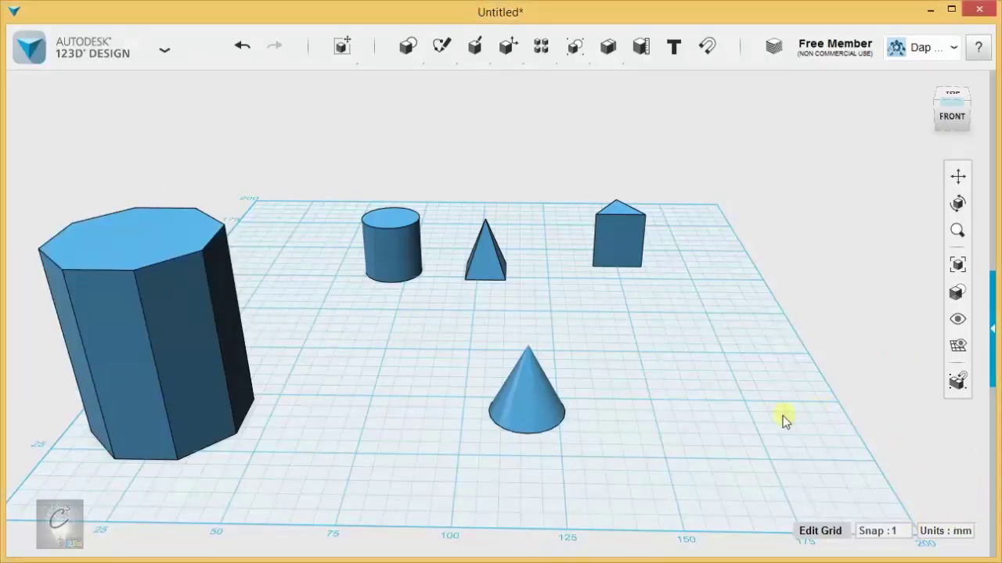
- Examine the grid's width, height and printer preset options, and close the grid properties without updating the grid
{"action": "right_click_drag", "start_coordinate": [447, 364], "coordinate": [499, 327]}
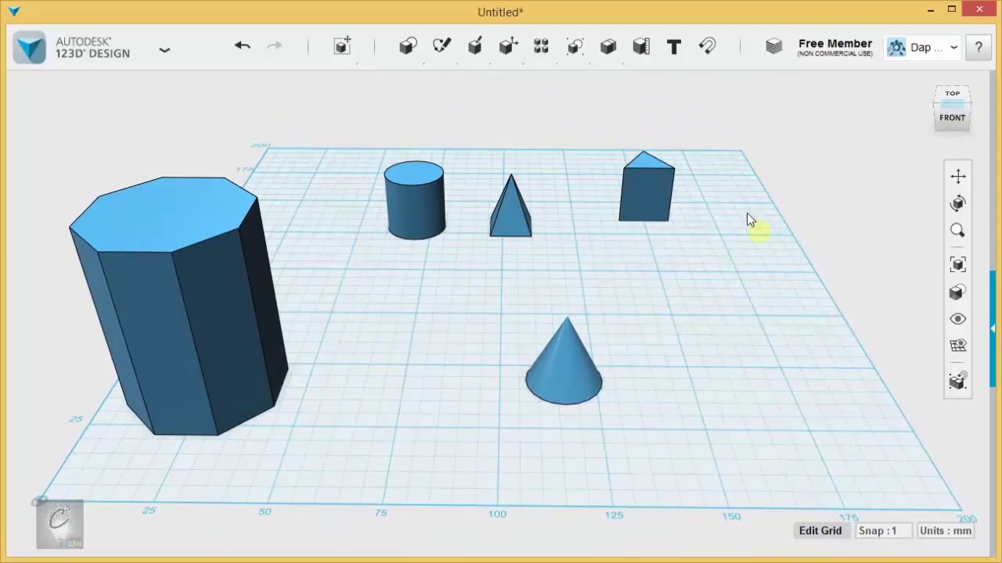
{"action": "left_click", "coordinate": [832, 538]}
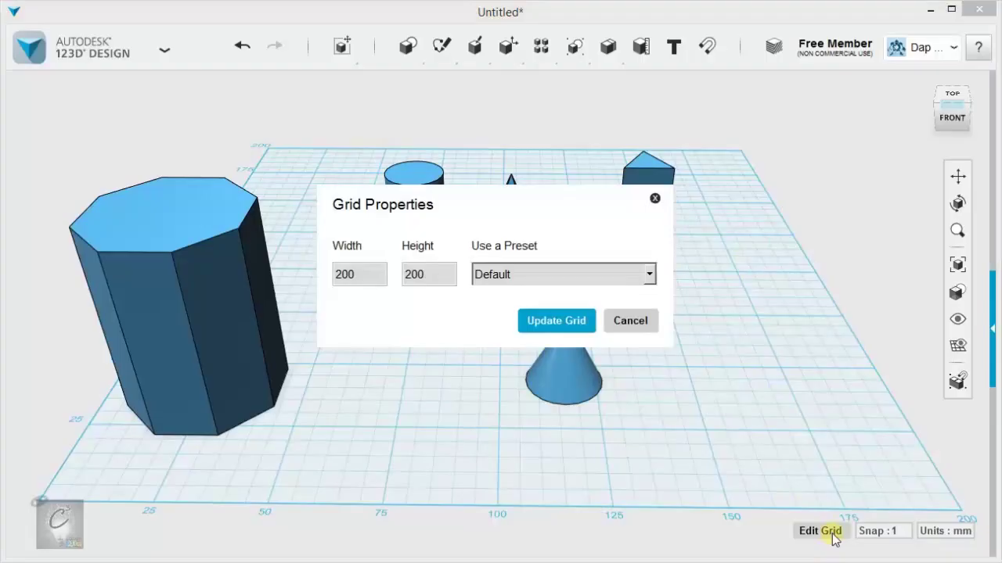
{"action": "left_click", "coordinate": [648, 275]}
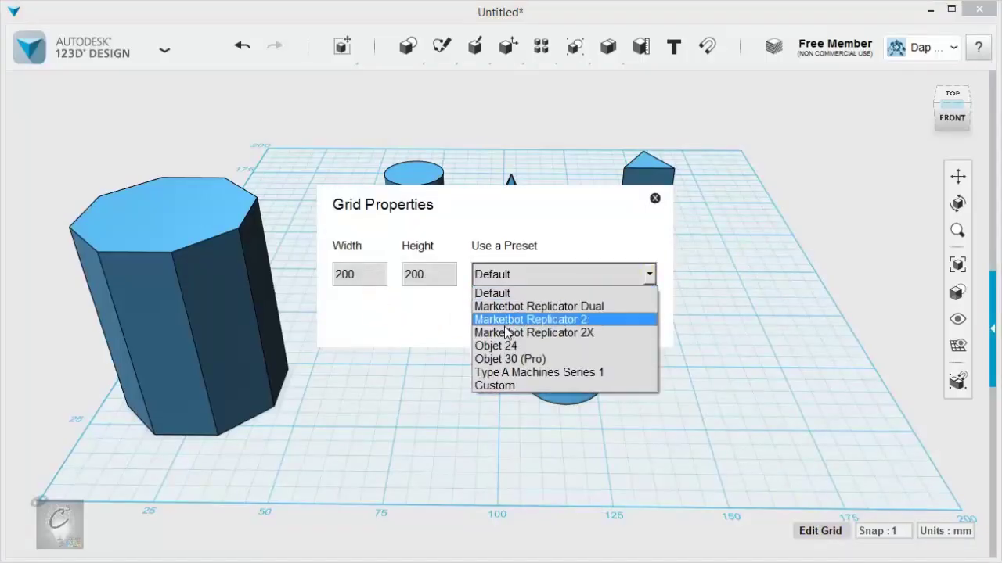
{"action": "left_click", "coordinate": [398, 331]}
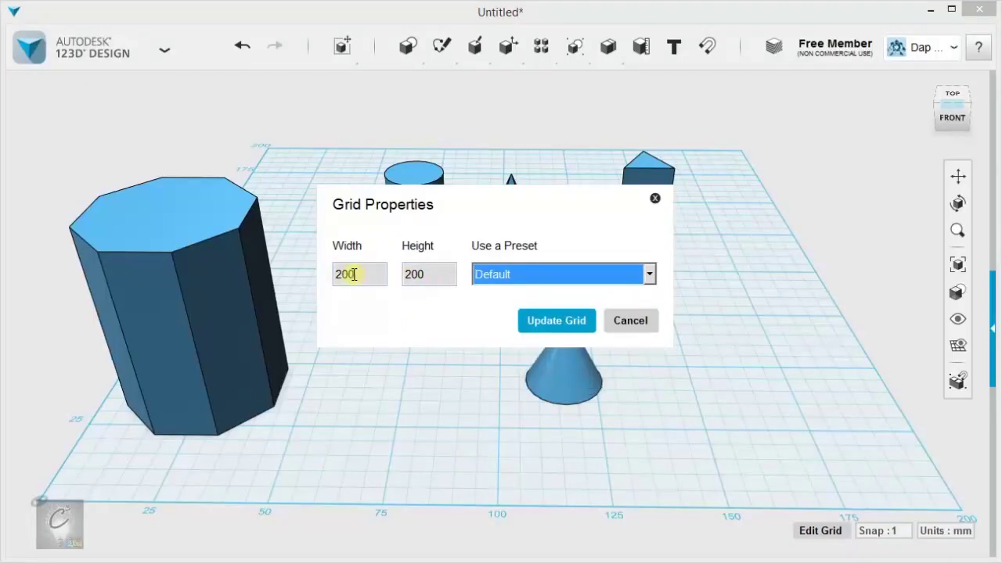
{"action": "left_click", "coordinate": [646, 324]}
- Move the cone back beside the triangular prism, and bring the pyramid forward near the grid's front edge
{"action": "scroll", "coordinate": [689, 340], "scroll_direction": "up", "scroll_amount": 3}
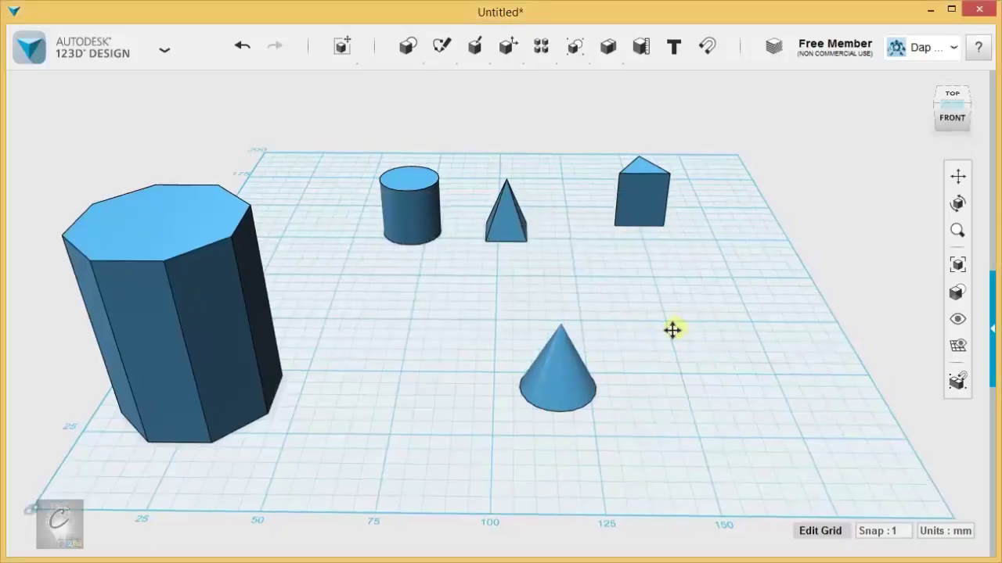
{"action": "right_click_drag", "start_coordinate": [662, 350], "coordinate": [655, 333]}
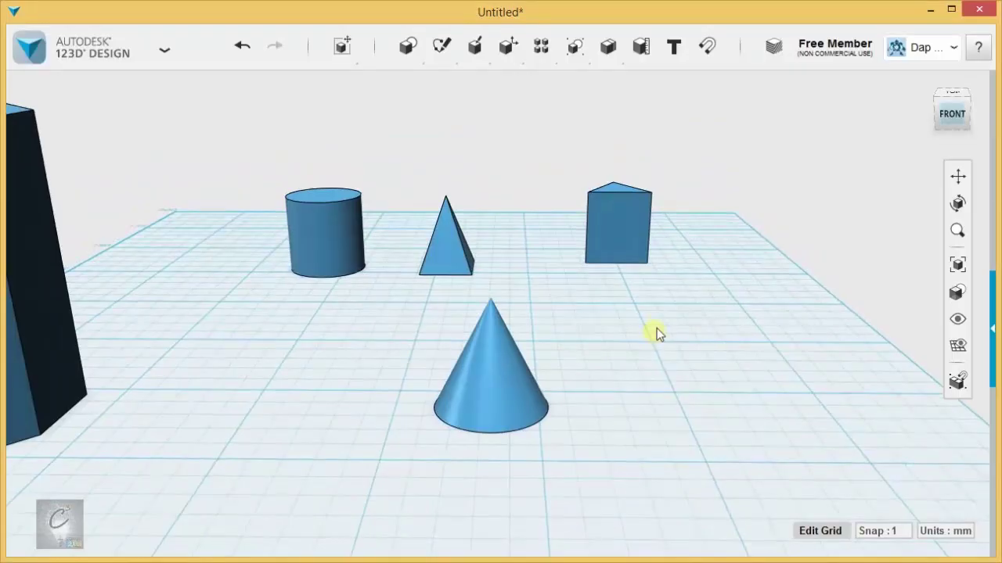
{"action": "left_click_drag", "start_coordinate": [519, 396], "coordinate": [537, 266]}
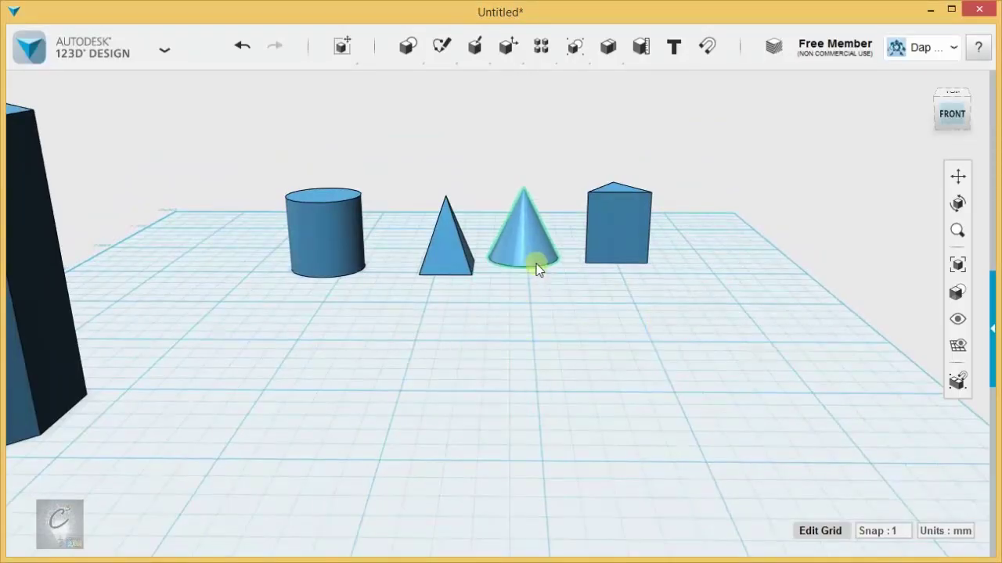
{"action": "left_click_drag", "start_coordinate": [462, 260], "coordinate": [570, 435]}
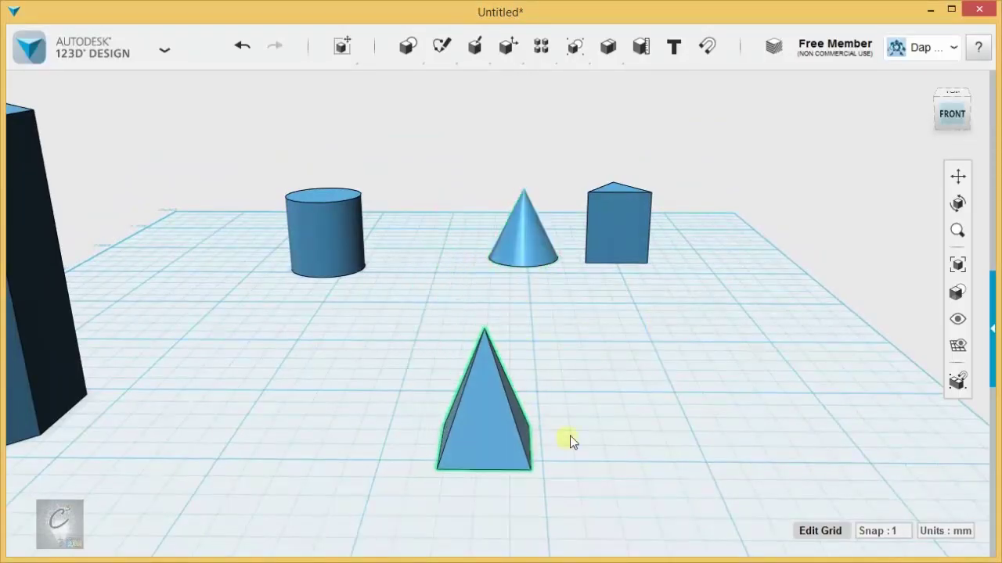
{"action": "middle_click_drag", "start_coordinate": [575, 419], "coordinate": [610, 342]}
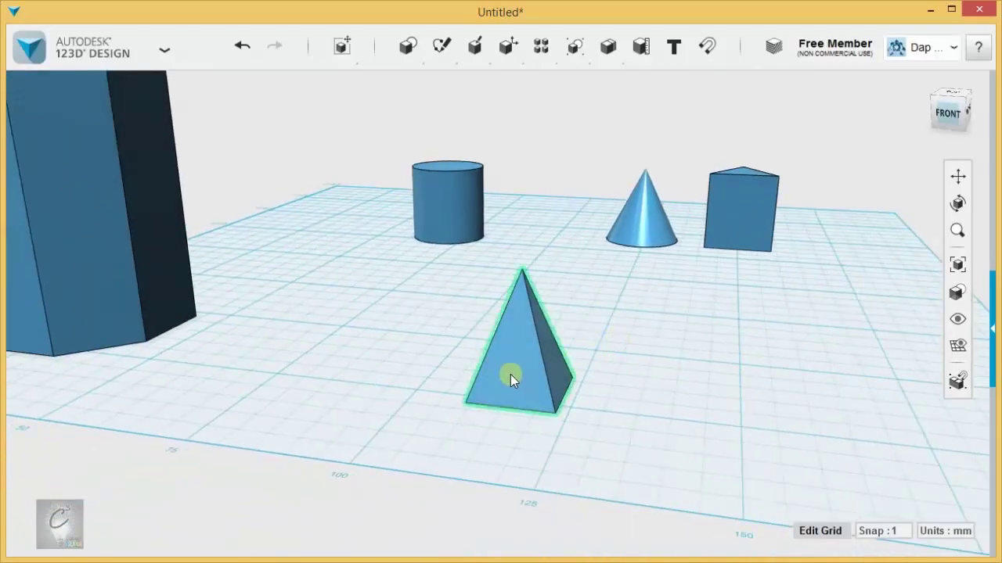
{"action": "left_click_drag", "start_coordinate": [519, 360], "coordinate": [453, 437]}
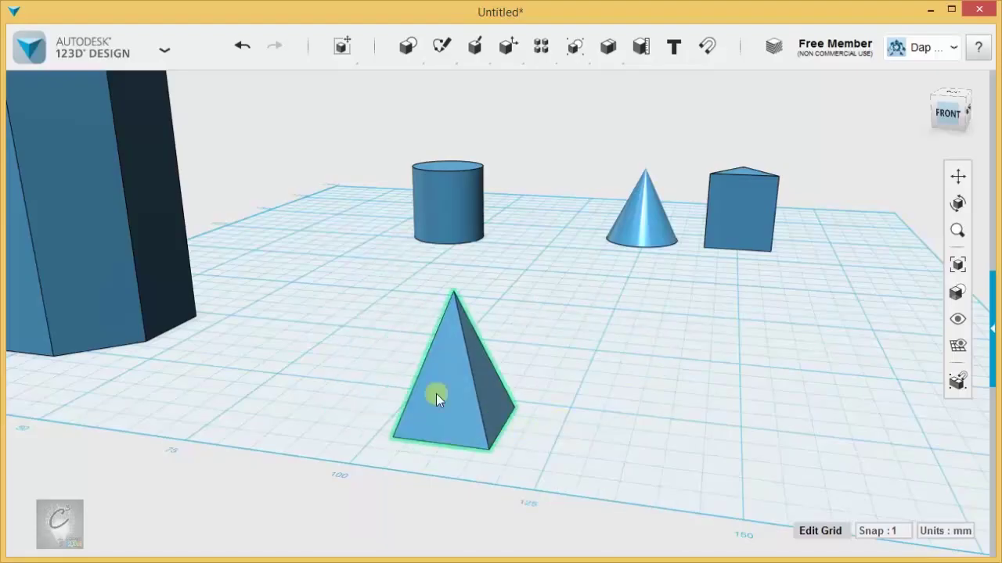
- Scale the pyramid uniformly by a factor of about 1.08
{"action": "mouse_move", "coordinate": [478, 358]}
{"action": "left_mouse_down"}
{"action": "mouse_move", "coordinate": [519, 353]}
{"action": "mouse_move", "coordinate": [480, 347]}
{"action": "left_mouse_up"}
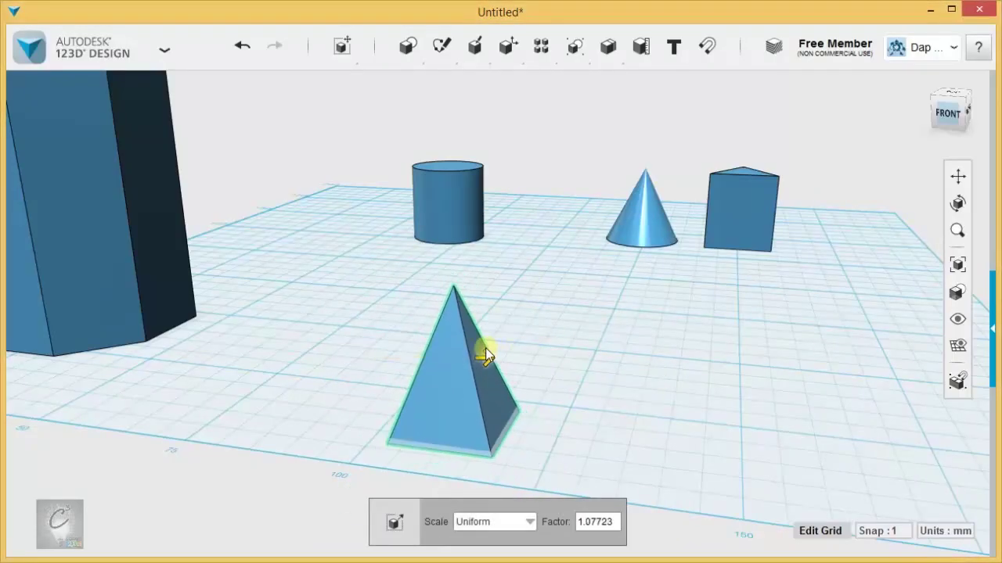
{"action": "left_click", "coordinate": [598, 331]}
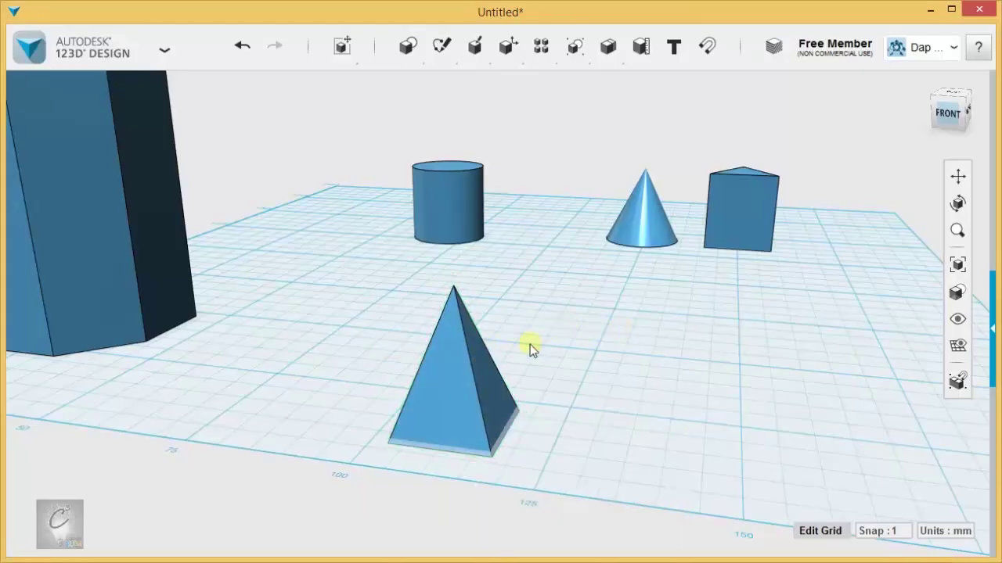
{"action": "right_click_drag", "start_coordinate": [445, 385], "coordinate": [541, 352]}
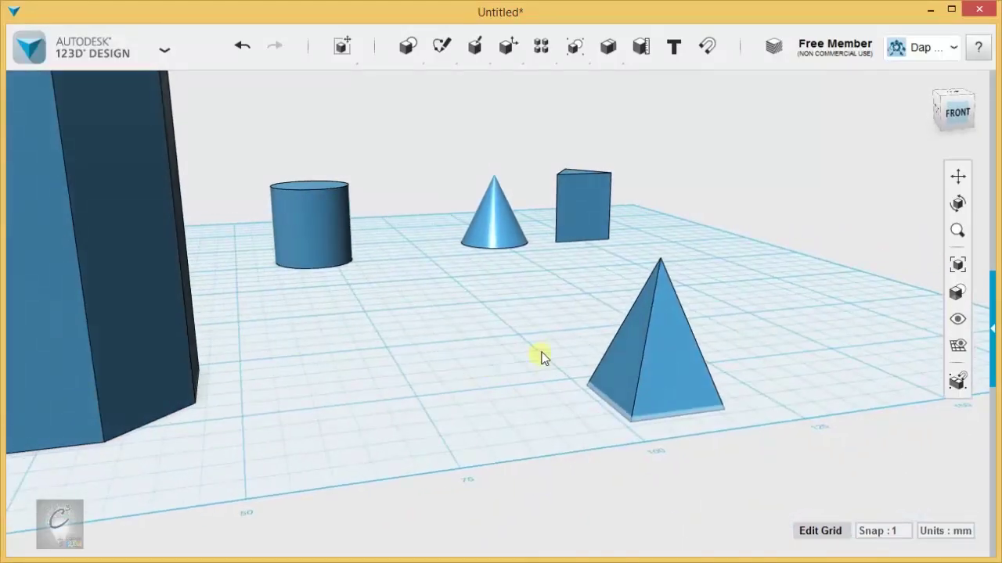
{"action": "middle_click_drag", "start_coordinate": [570, 333], "coordinate": [397, 332]}
{"action": "right_click_drag", "start_coordinate": [397, 332], "coordinate": [686, 360]}
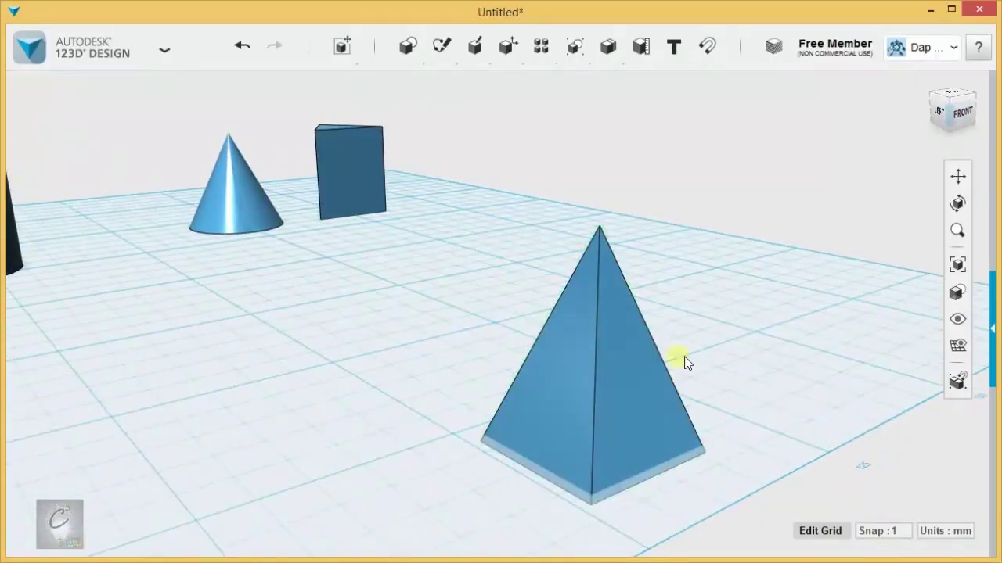
{"action": "middle_click_drag", "start_coordinate": [746, 363], "coordinate": [686, 356]}
{"action": "left_click", "coordinate": [543, 383]}
{"action": "left_click", "coordinate": [678, 379]}
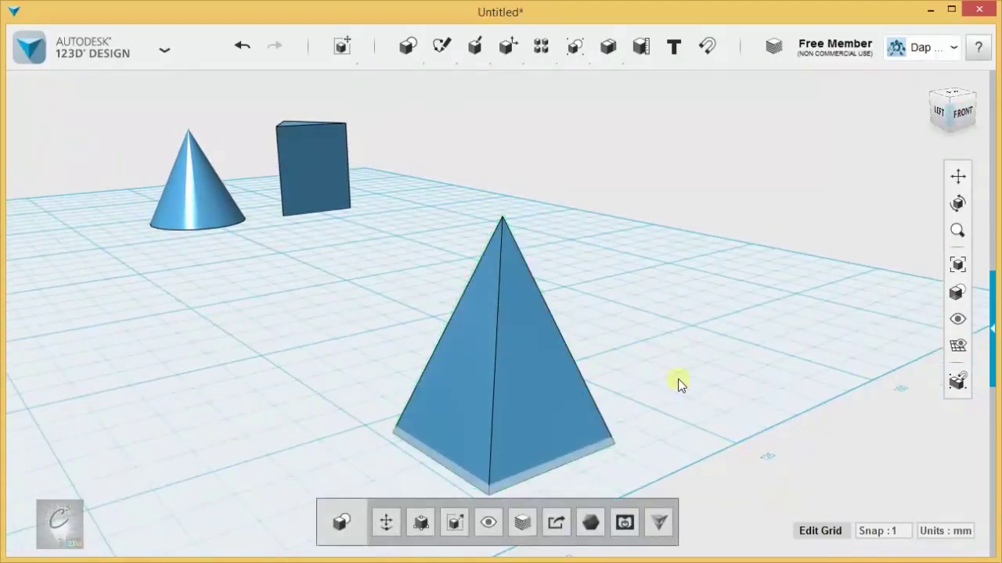
- Try to tilt one of the pyramid's side faces with the Tweak tool
{"action": "mouse_move", "coordinate": [471, 58]}
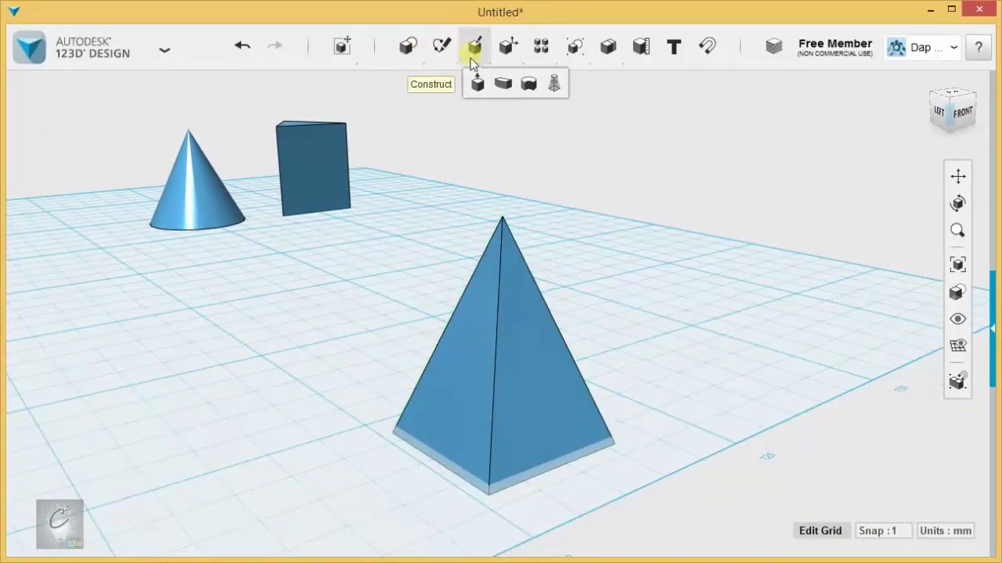
{"action": "left_click", "coordinate": [537, 83]}
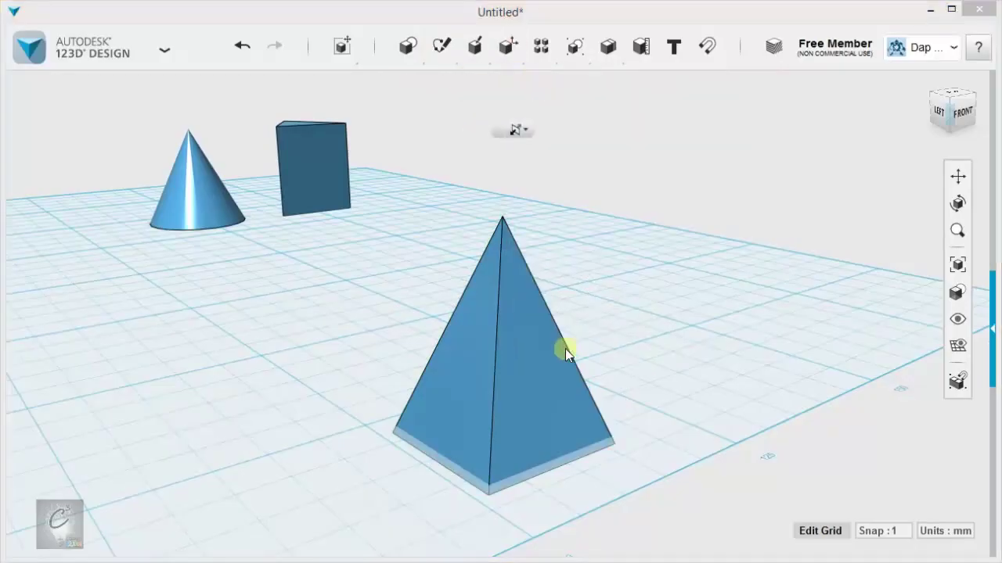
{"action": "left_click", "coordinate": [527, 367]}
{"action": "right_click_drag", "start_coordinate": [683, 298], "coordinate": [760, 277]}
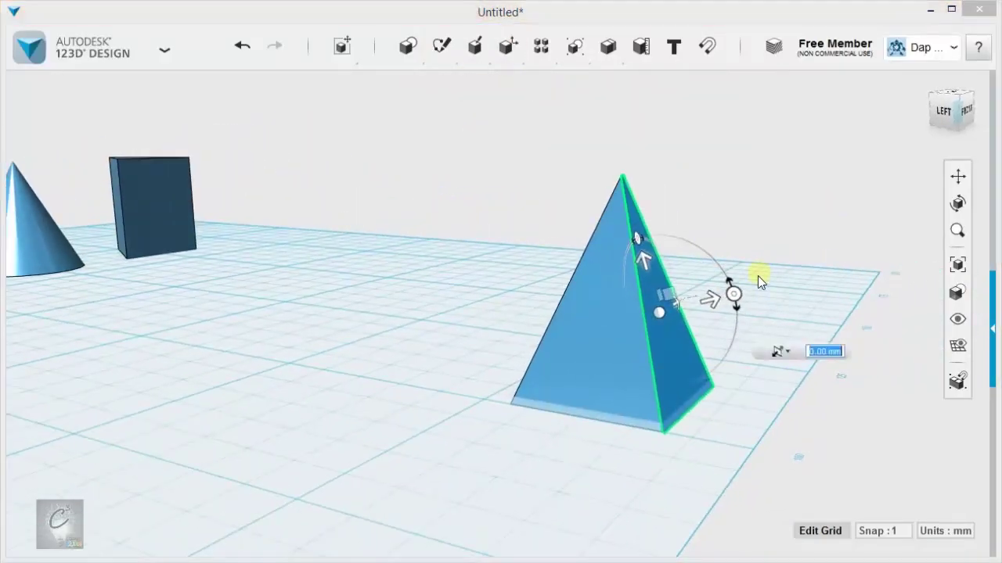
{"action": "mouse_move", "coordinate": [736, 302]}
{"action": "left_mouse_down"}
{"action": "mouse_move", "coordinate": [740, 315]}
{"action": "mouse_move", "coordinate": [727, 284]}
{"action": "mouse_move", "coordinate": [734, 291]}
{"action": "left_mouse_up"}
{"action": "right_click_drag", "start_coordinate": [809, 270], "coordinate": [798, 271]}
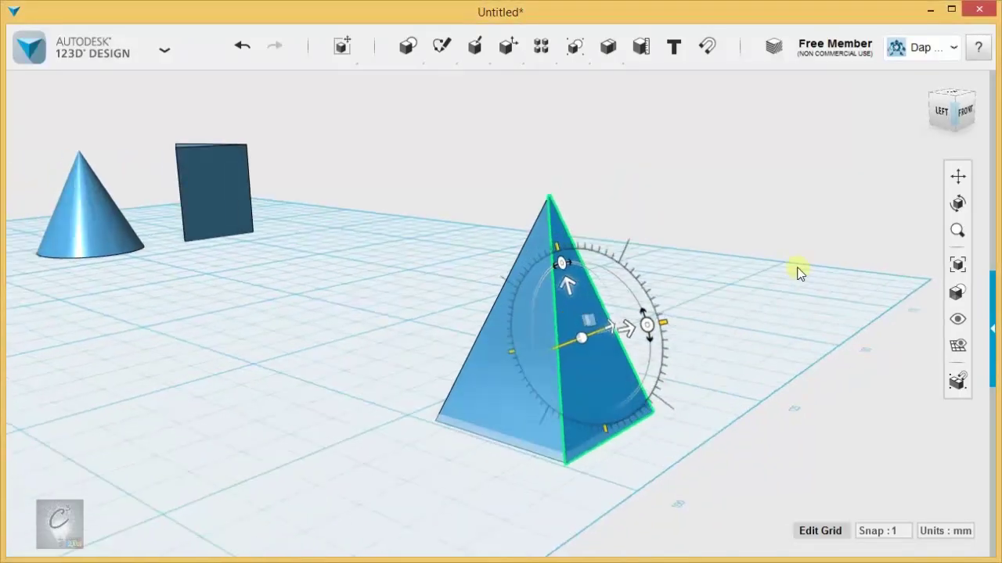
{"action": "left_click", "coordinate": [749, 268]}
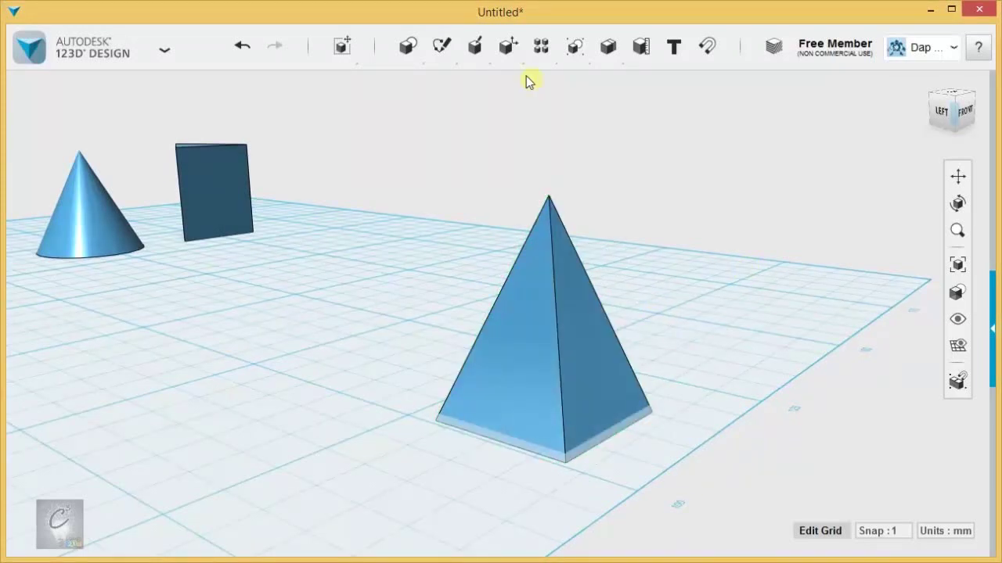
- Try to fillet one of the pyramid's sloping side edges
{"action": "mouse_move", "coordinate": [467, 61]}
{"action": "mouse_move", "coordinate": [510, 49]}
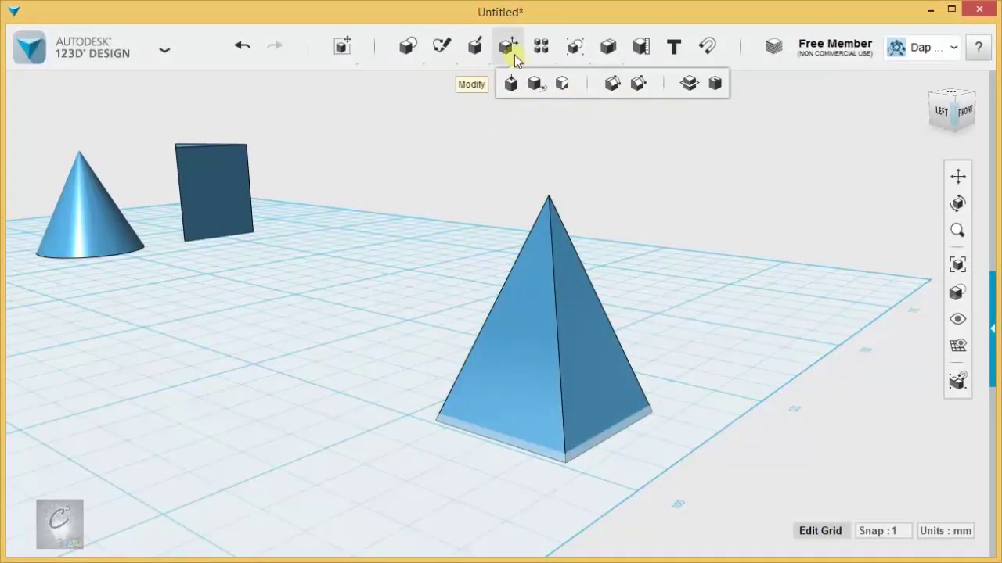
{"action": "left_click", "coordinate": [610, 90]}
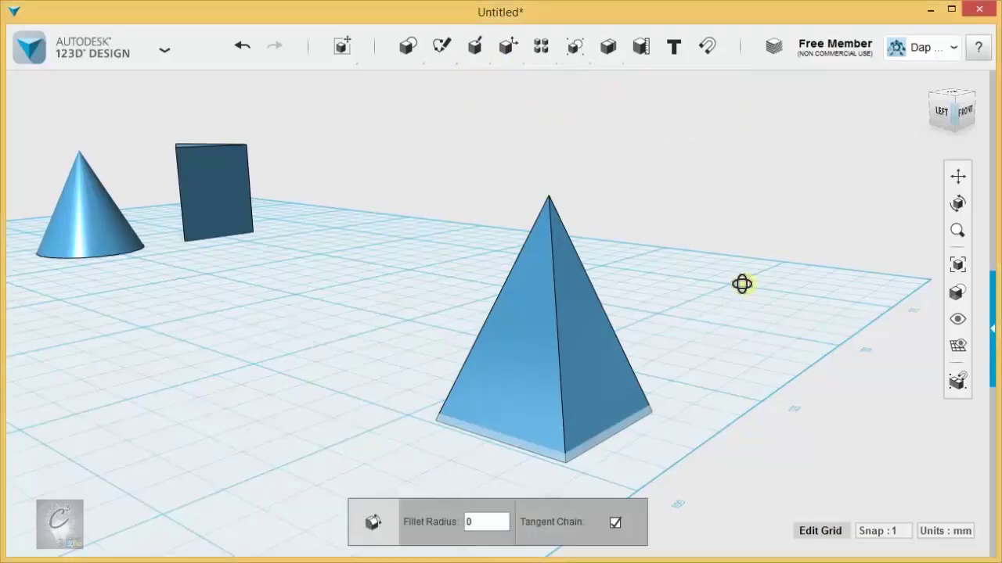
{"action": "right_click_drag", "start_coordinate": [742, 284], "coordinate": [440, 358]}
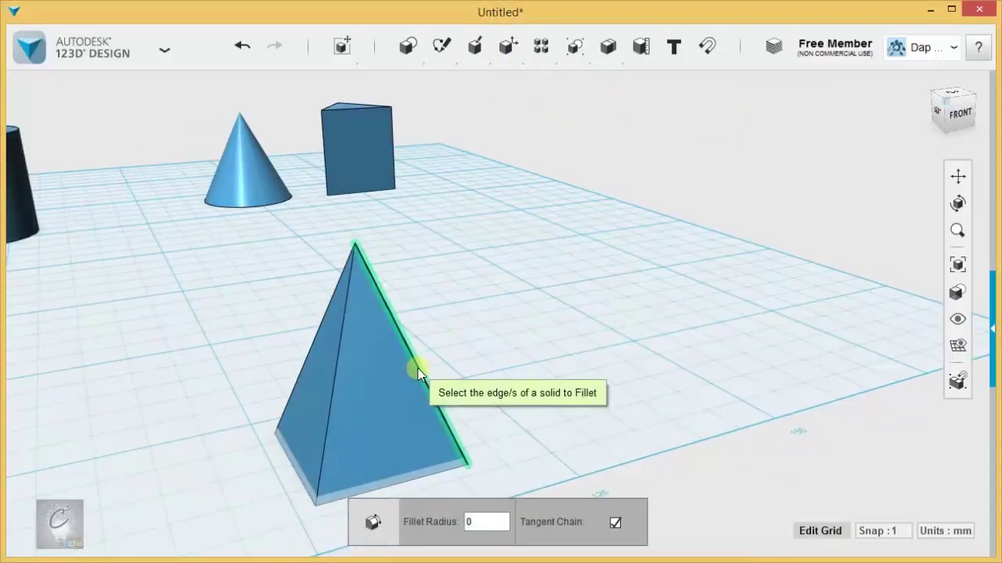
{"action": "mouse_move", "coordinate": [525, 326]}
{"action": "right_mouse_down"}
{"action": "mouse_move", "coordinate": [369, 335]}
{"action": "mouse_move", "coordinate": [510, 320]}
{"action": "right_mouse_up"}
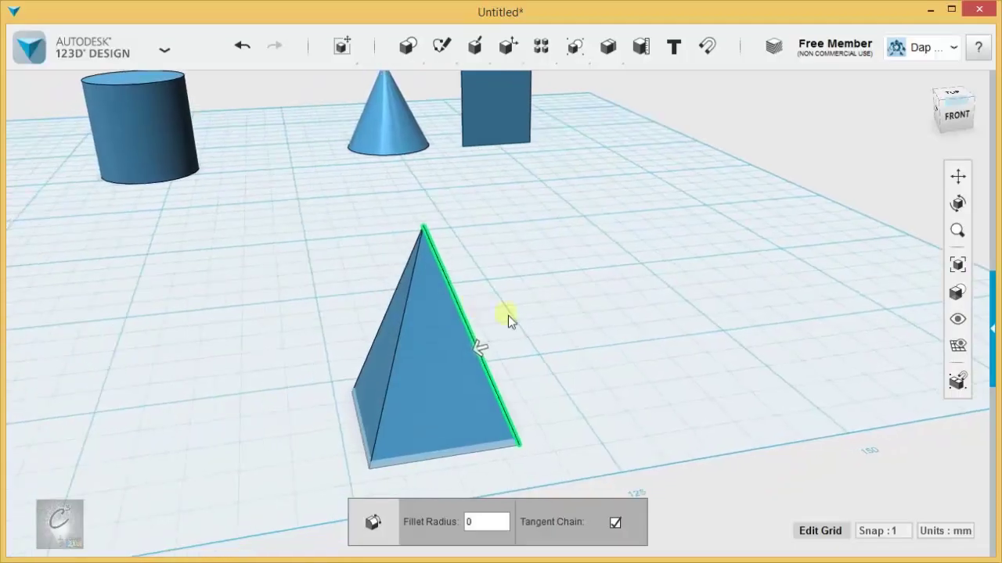
{"action": "scroll", "coordinate": [486, 352], "scroll_direction": "up", "scroll_amount": 3}
{"action": "left_click", "coordinate": [445, 389]}
{"action": "mouse_move", "coordinate": [444, 389]}
{"action": "left_mouse_down"}
{"action": "mouse_move", "coordinate": [432, 396]}
{"action": "mouse_move", "coordinate": [425, 387]}
{"action": "left_mouse_up"}
{"action": "right_click_drag", "start_coordinate": [425, 387], "coordinate": [561, 228]}
{"action": "left_click_drag", "start_coordinate": [560, 229], "coordinate": [603, 208]}
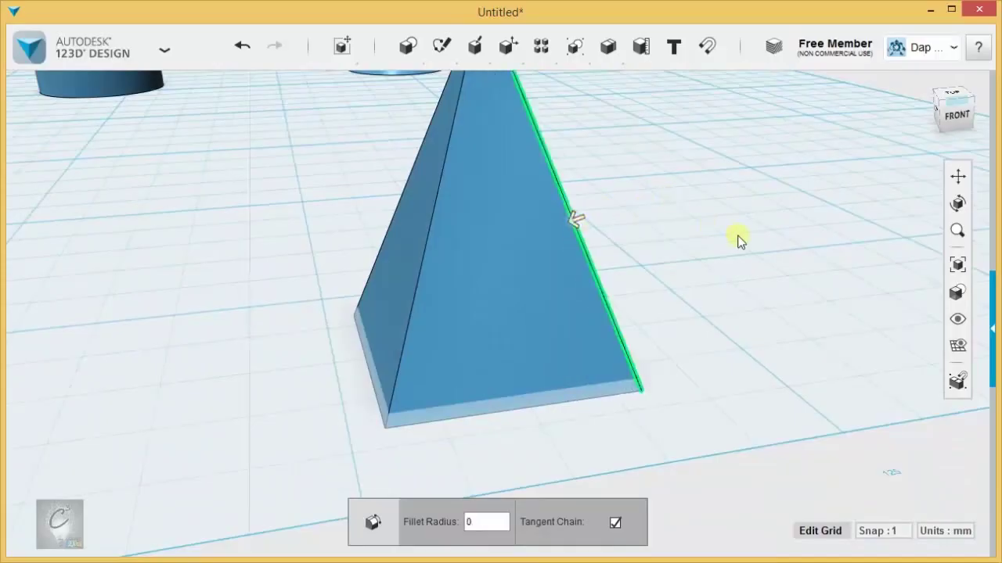
{"action": "left_click", "coordinate": [670, 224]}
- Try to move the pyramid's apex with the Tweak tool
{"action": "right_click_drag", "start_coordinate": [670, 223], "coordinate": [470, 275]}
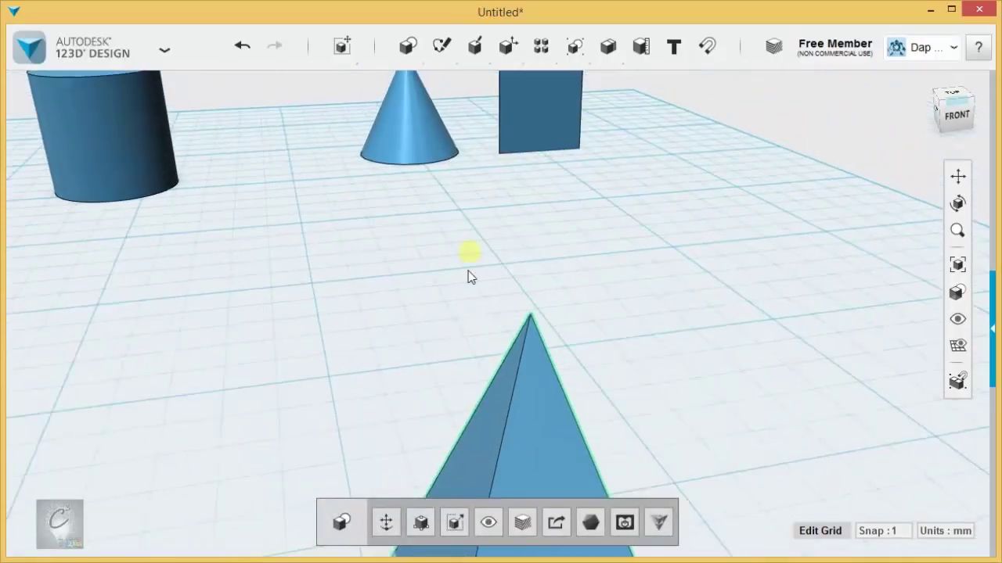
{"action": "left_click", "coordinate": [531, 319]}
{"action": "right_click_drag", "start_coordinate": [530, 319], "coordinate": [588, 321]}
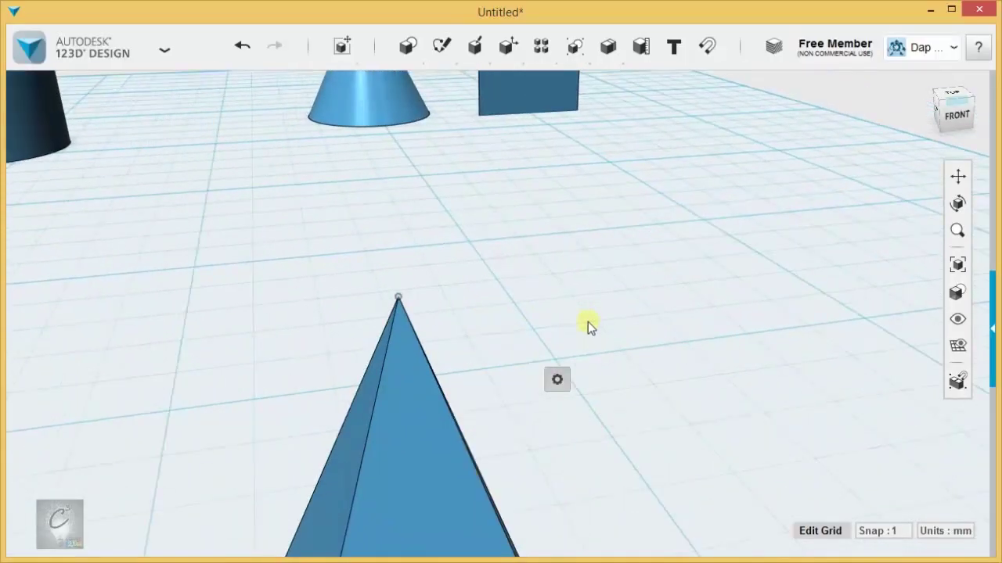
{"action": "left_click", "coordinate": [582, 383]}
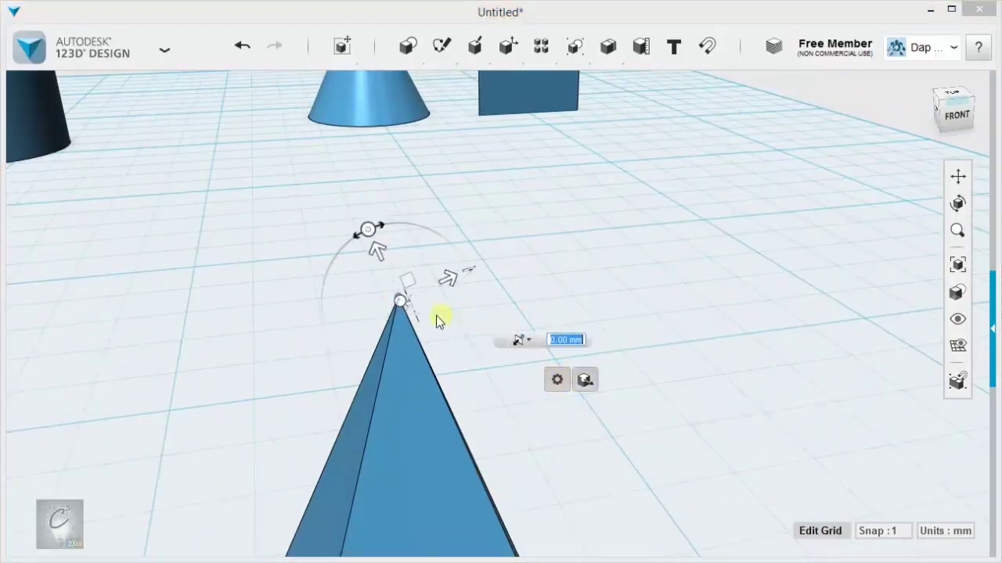
{"action": "mouse_move", "coordinate": [375, 254]}
{"action": "left_mouse_down"}
{"action": "mouse_move", "coordinate": [335, 169]}
{"action": "mouse_move", "coordinate": [382, 276]}
{"action": "mouse_move", "coordinate": [352, 196]}
{"action": "mouse_move", "coordinate": [377, 236]}
{"action": "left_mouse_up"}
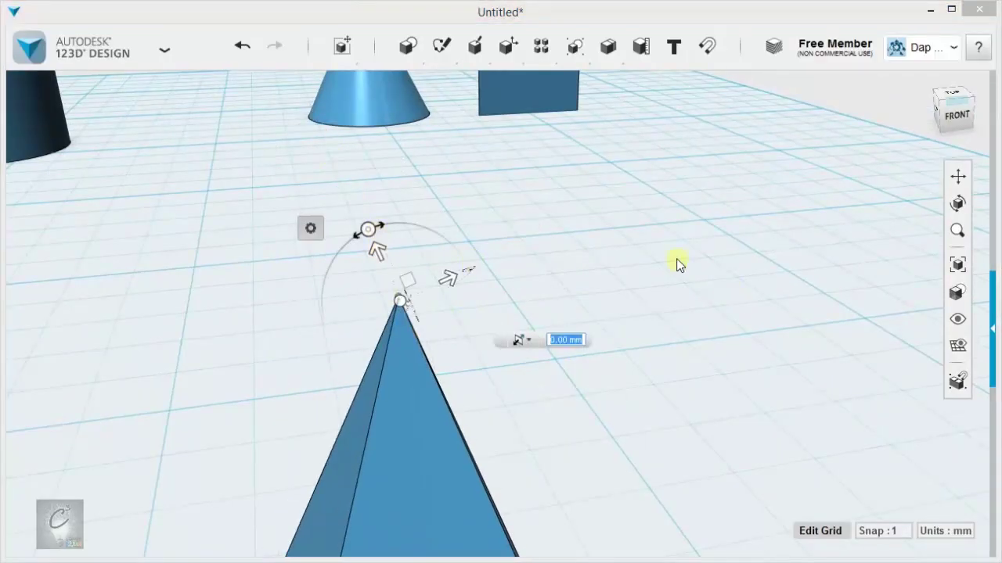
{"action": "right_click_drag", "start_coordinate": [670, 313], "coordinate": [681, 320]}
{"action": "left_click", "coordinate": [683, 316]}
{"action": "middle_click_drag", "start_coordinate": [738, 352], "coordinate": [684, 303]}
{"action": "scroll", "coordinate": [684, 298], "scroll_direction": "down", "scroll_amount": 3}
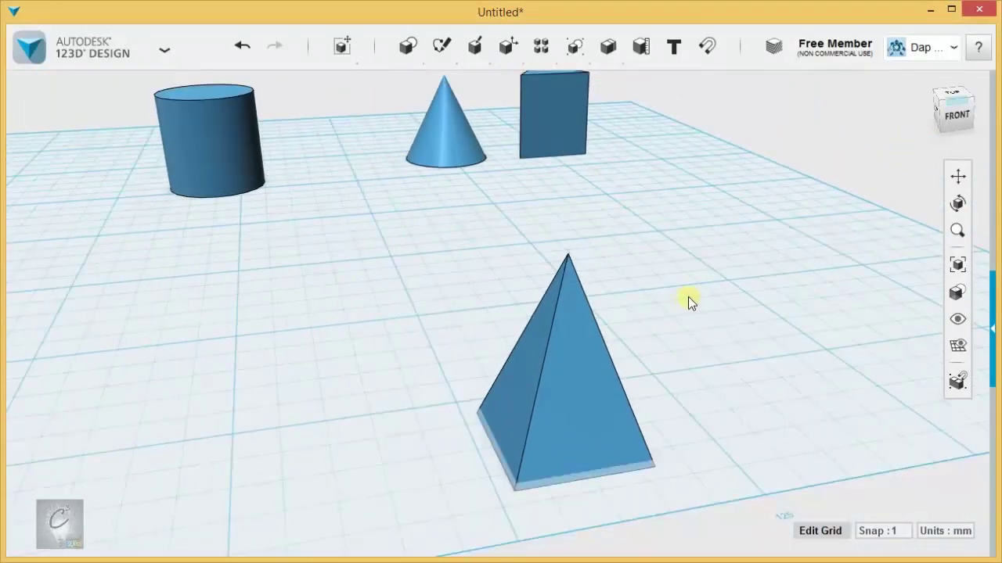
{"action": "mouse_move", "coordinate": [442, 53]}
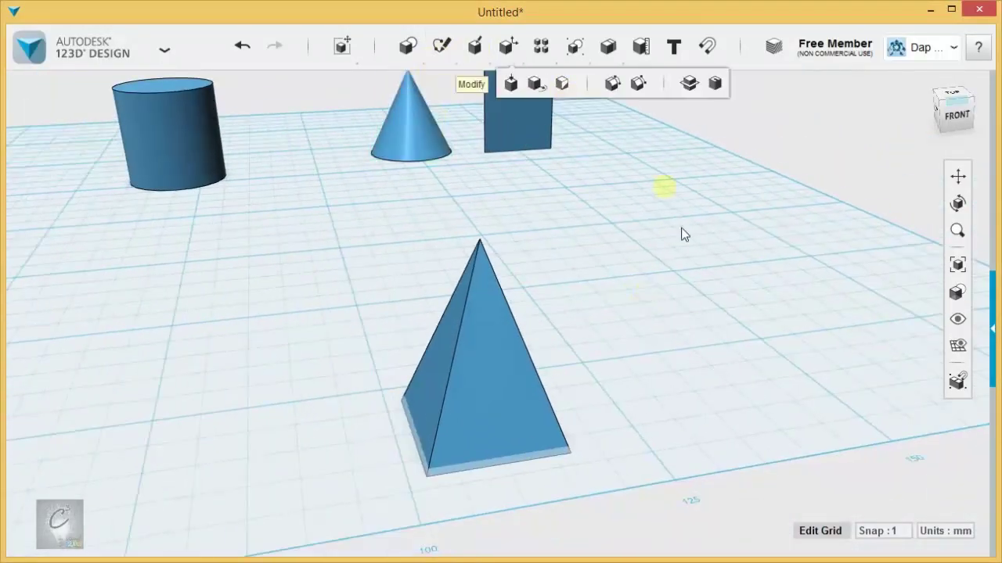
- Select the pyramid and its near sloping side edge, and review the editing operations offered for that edge
{"action": "right_click_drag", "start_coordinate": [609, 298], "coordinate": [630, 263]}
{"action": "left_click", "coordinate": [569, 347]}
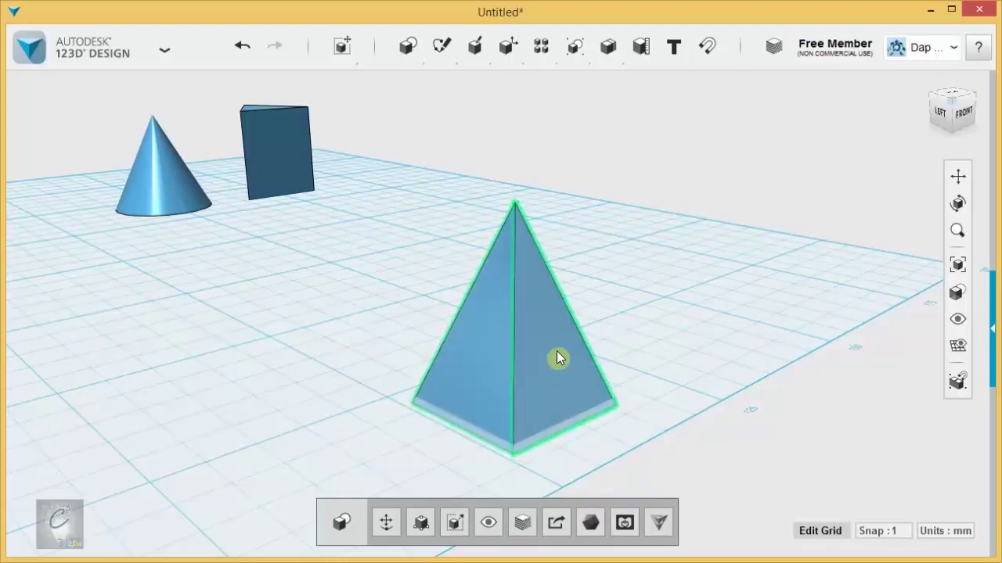
{"action": "left_click", "coordinate": [514, 274]}
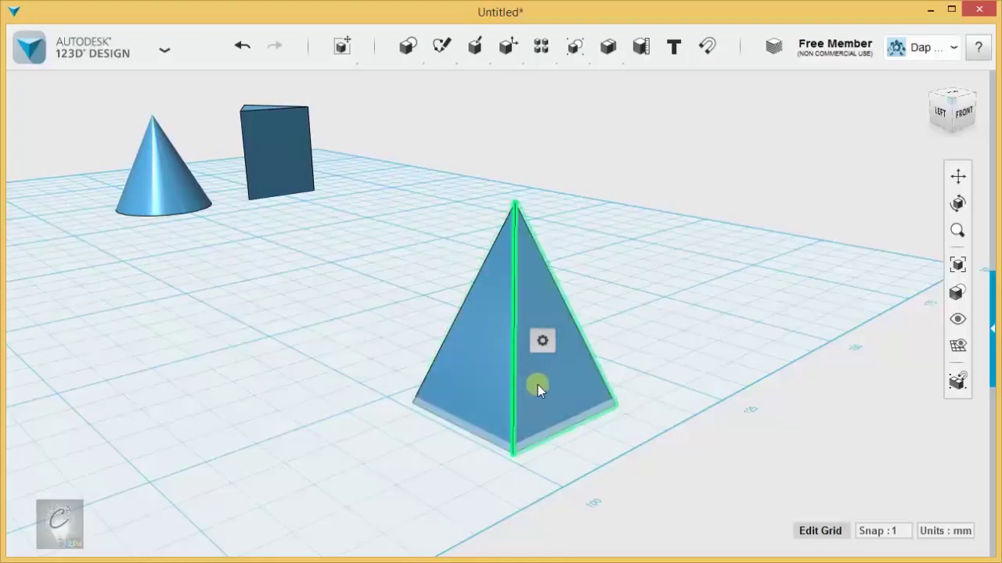
{"action": "mouse_move", "coordinate": [542, 342]}
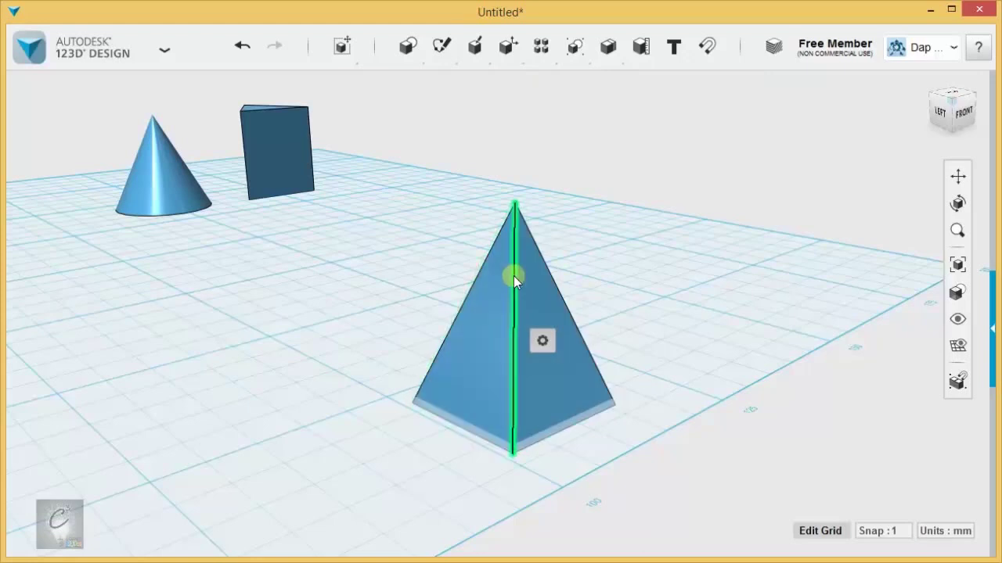
{"action": "left_click", "coordinate": [512, 309]}
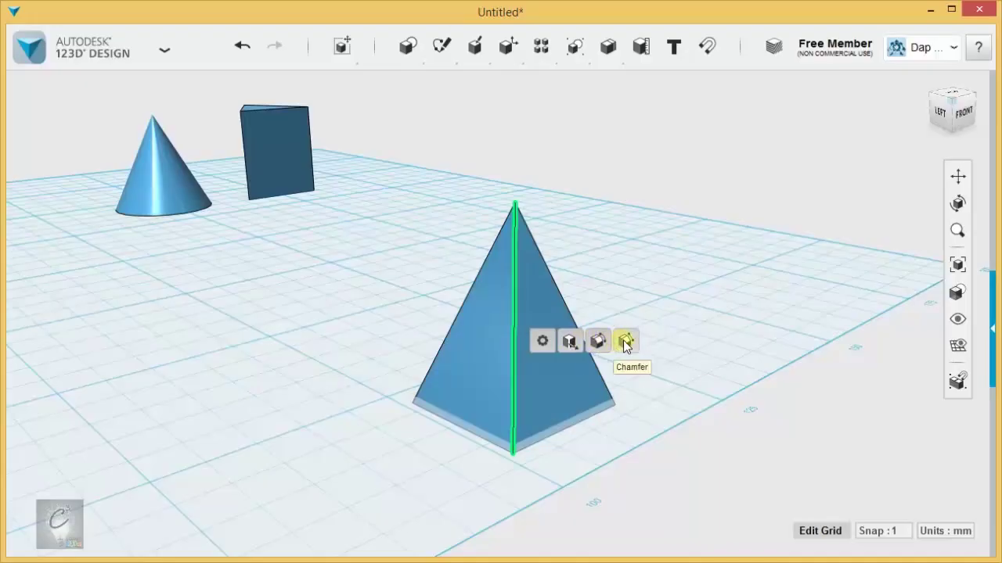
{"action": "left_click", "coordinate": [644, 240]}
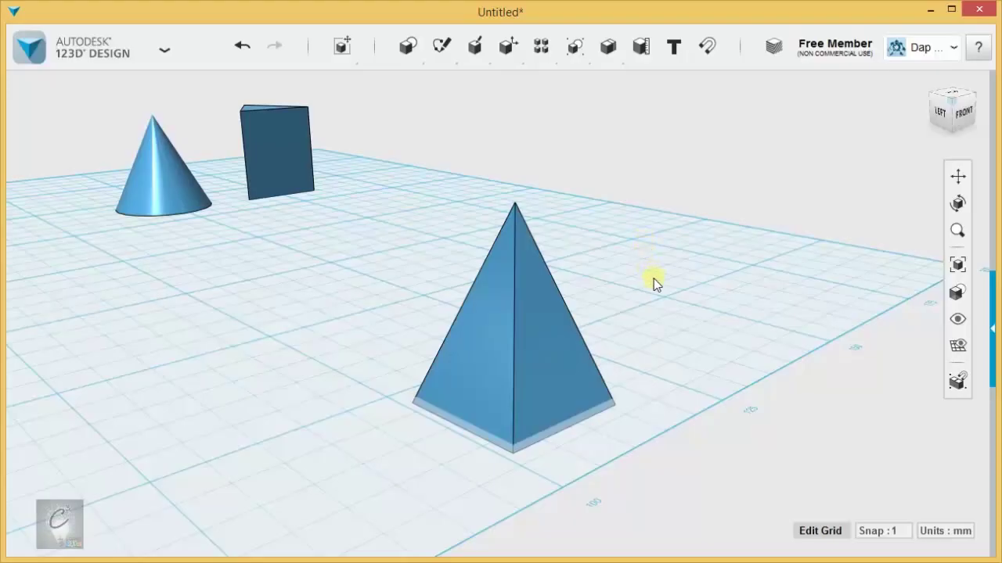
- Reframe the workspace around all five solids and shift the view with the Pan tool
{"action": "right_click_drag", "start_coordinate": [654, 291], "coordinate": [211, 236]}
{"action": "scroll", "coordinate": [465, 201], "scroll_direction": "down", "scroll_amount": 5}
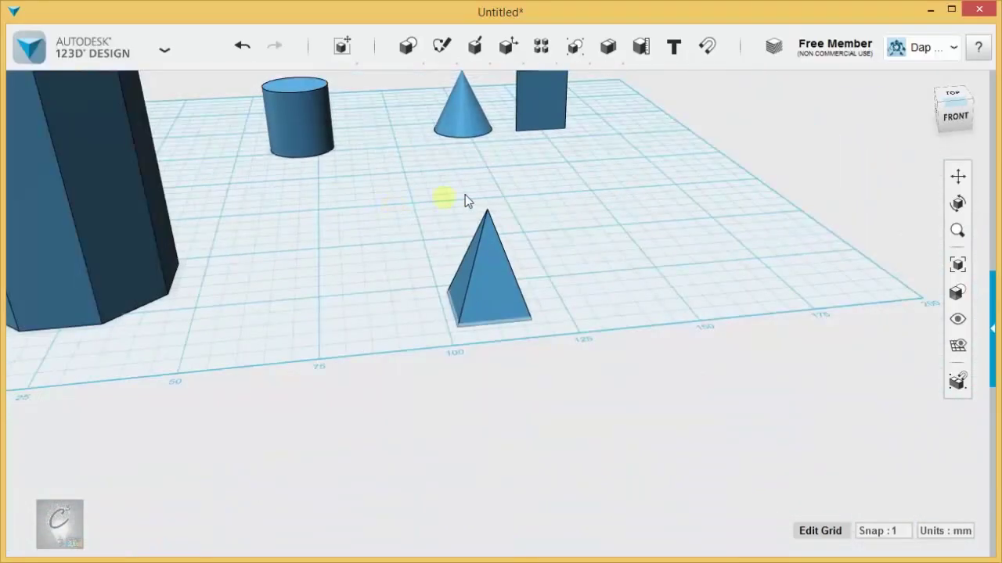
{"action": "middle_click_drag", "start_coordinate": [465, 201], "coordinate": [502, 319]}
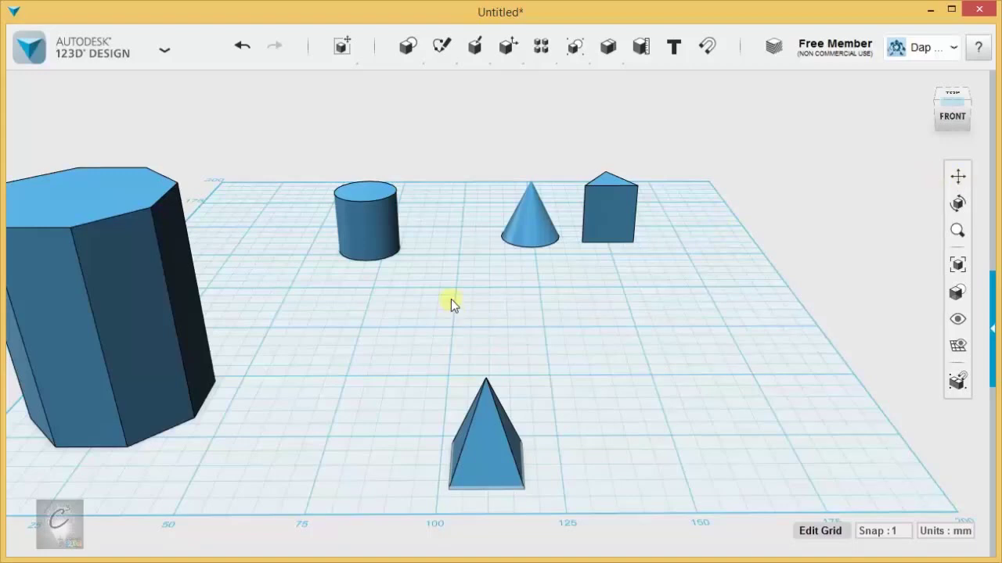
{"action": "middle_click_drag", "start_coordinate": [452, 302], "coordinate": [359, 271]}
{"action": "left_click_drag", "start_coordinate": [359, 271], "coordinate": [538, 278]}
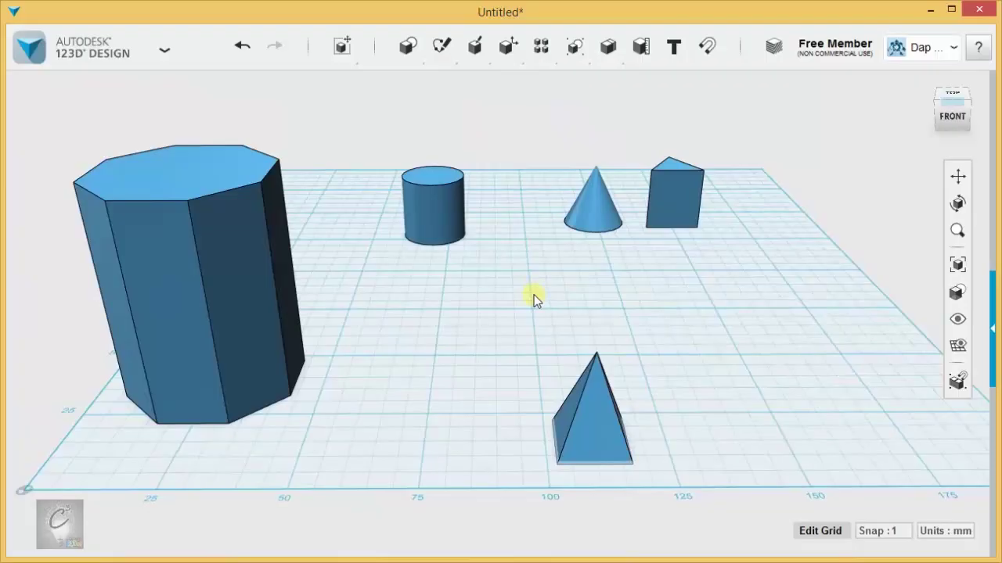
{"action": "middle_click_drag", "start_coordinate": [543, 264], "coordinate": [551, 297]}
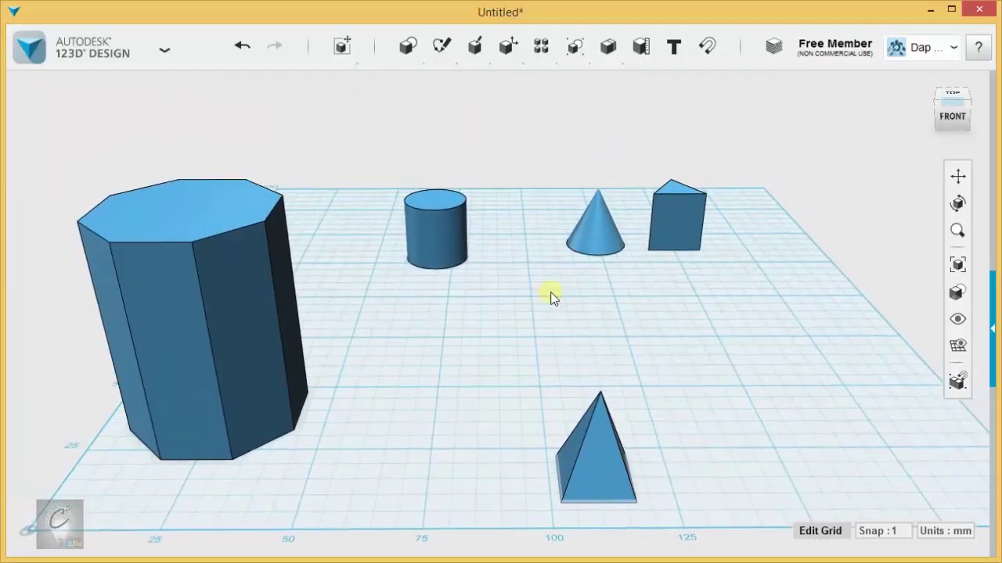
{"action": "left_click", "coordinate": [958, 177]}
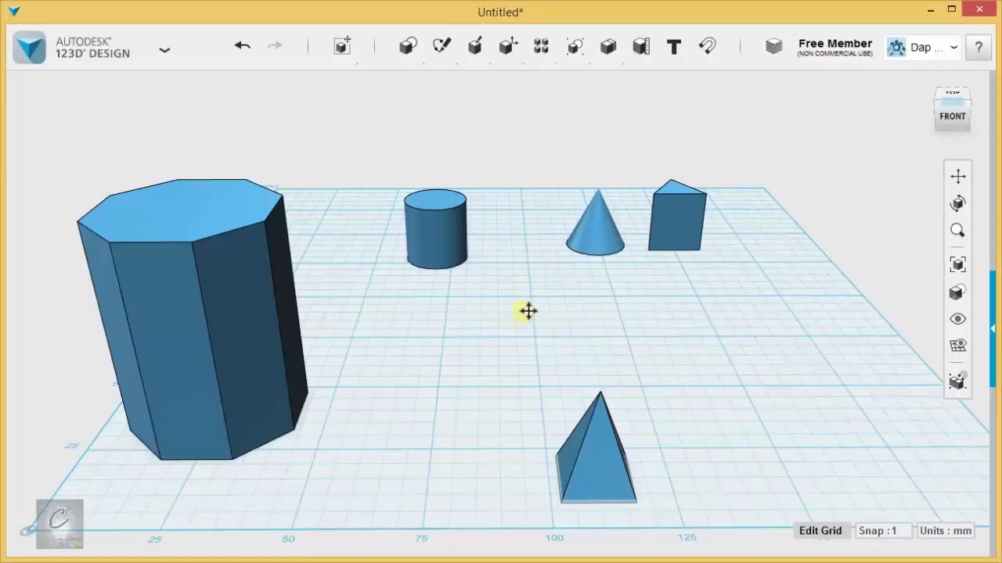
{"action": "left_click_drag", "start_coordinate": [496, 311], "coordinate": [774, 216]}
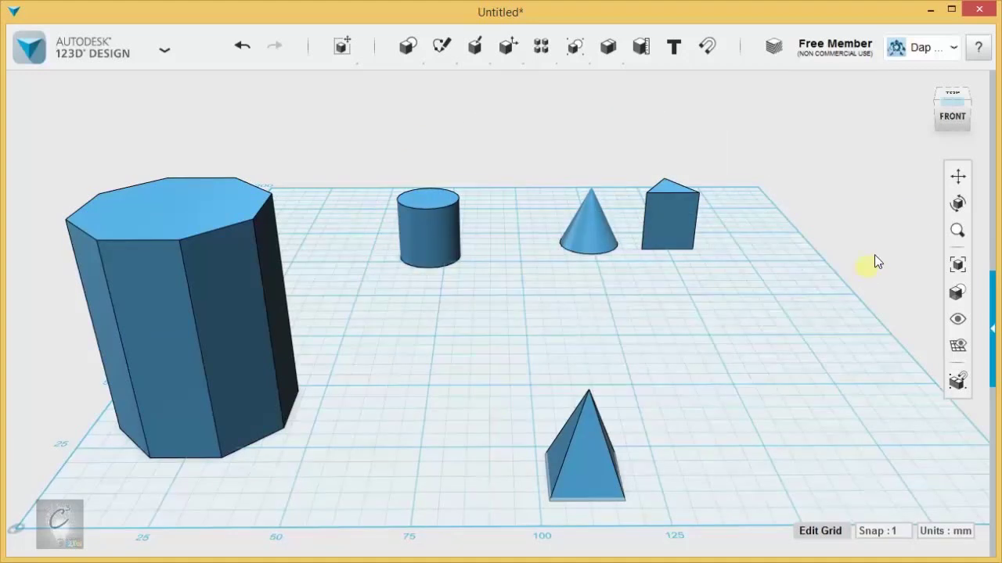
- Rotate the scene with the Orbit tool and change its magnification with the Zoom tool
{"action": "left_click", "coordinate": [958, 204]}
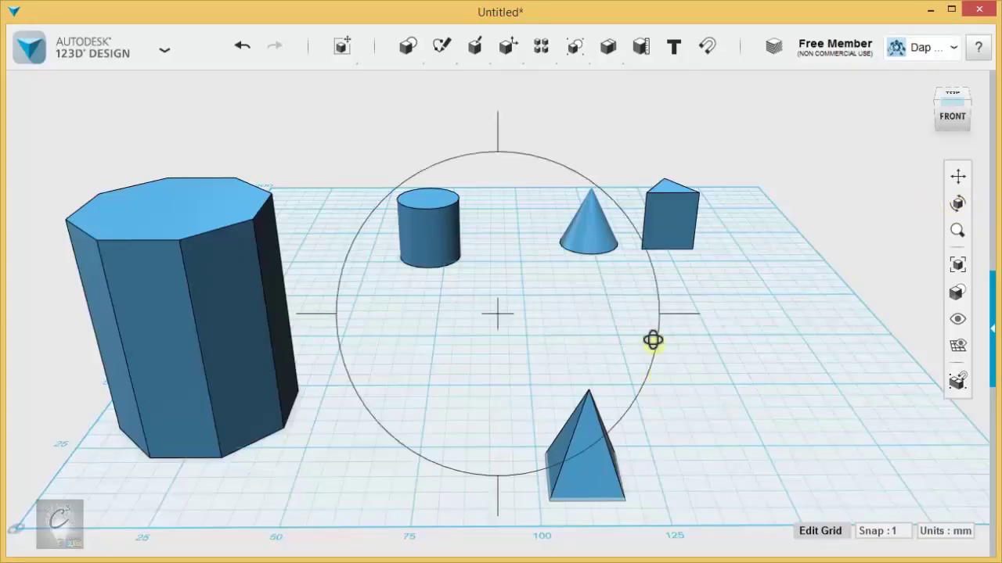
{"action": "left_click_drag", "start_coordinate": [653, 340], "coordinate": [780, 353]}
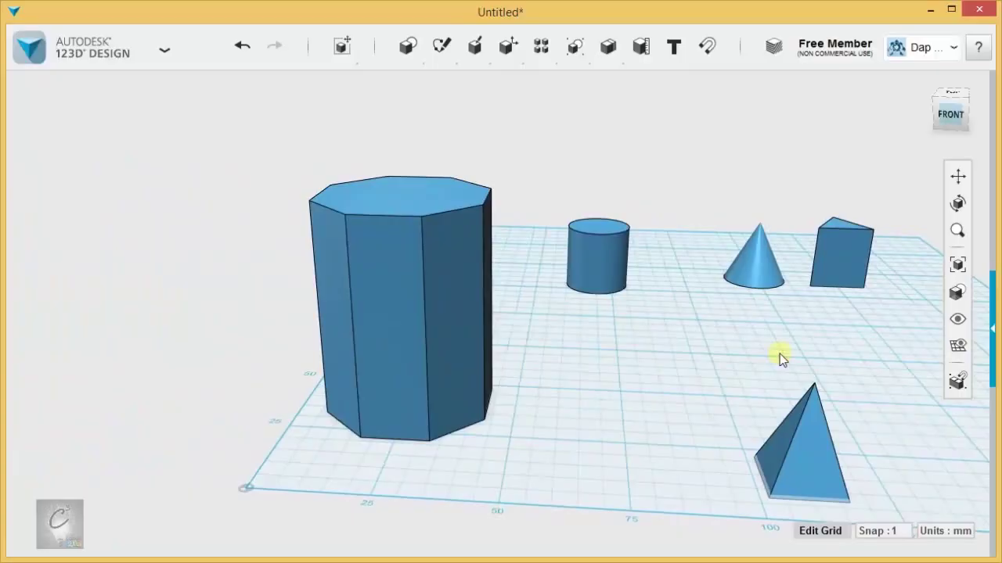
{"action": "left_click", "coordinate": [957, 231]}
{"action": "left_click_drag", "start_coordinate": [621, 336], "coordinate": [666, 304]}
{"action": "right_click_drag", "start_coordinate": [707, 330], "coordinate": [630, 331]}
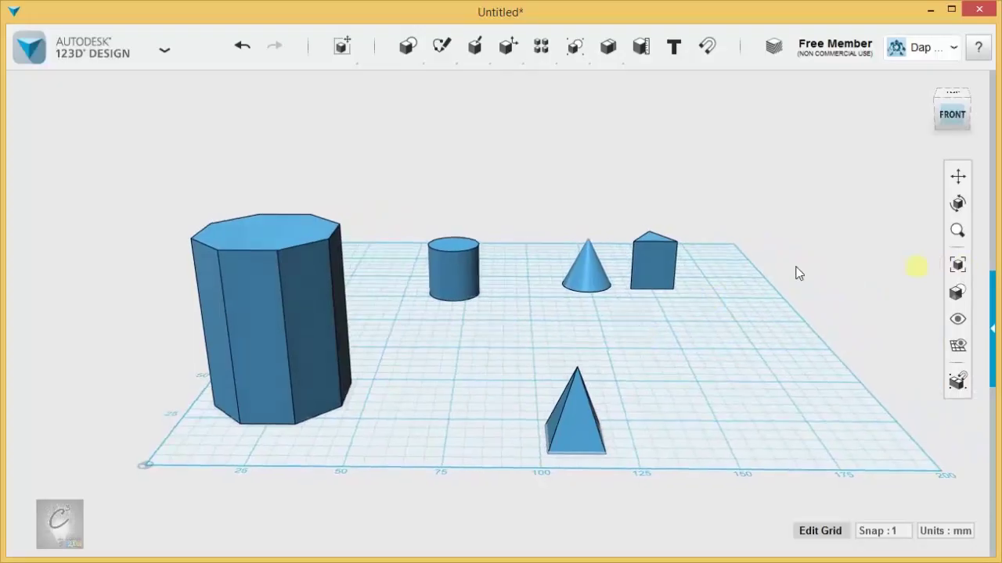
- Zoom in on the cone, zoom far out until the scene is tiny, and fit all solids to the view
{"action": "right_click_drag", "start_coordinate": [455, 340], "coordinate": [506, 319]}
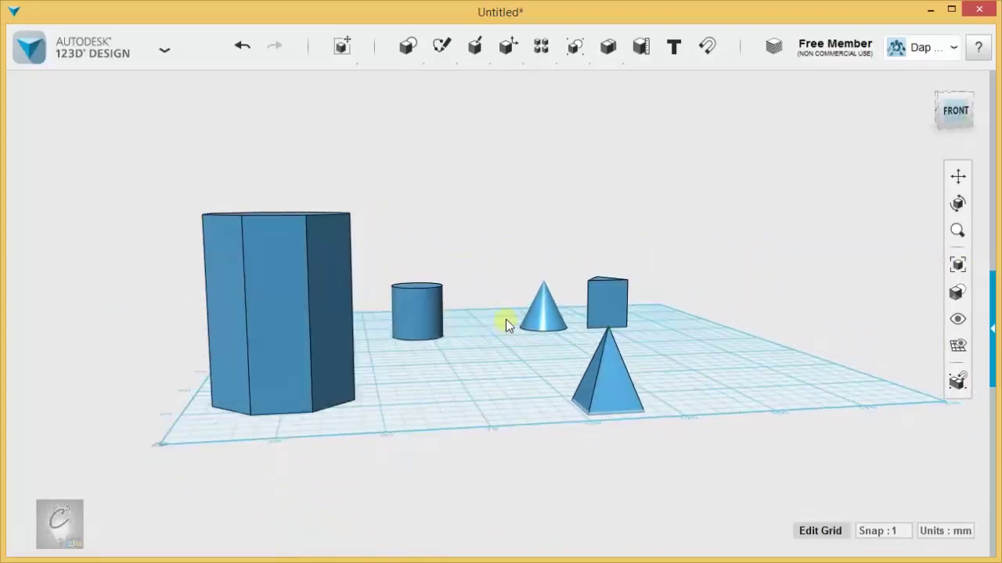
{"action": "scroll", "coordinate": [510, 318], "scroll_direction": "up", "scroll_amount": 5}
{"action": "scroll", "coordinate": [555, 344], "scroll_direction": "up", "scroll_amount": 3}
{"action": "scroll", "coordinate": [554, 346], "scroll_direction": "down", "scroll_amount": 6}
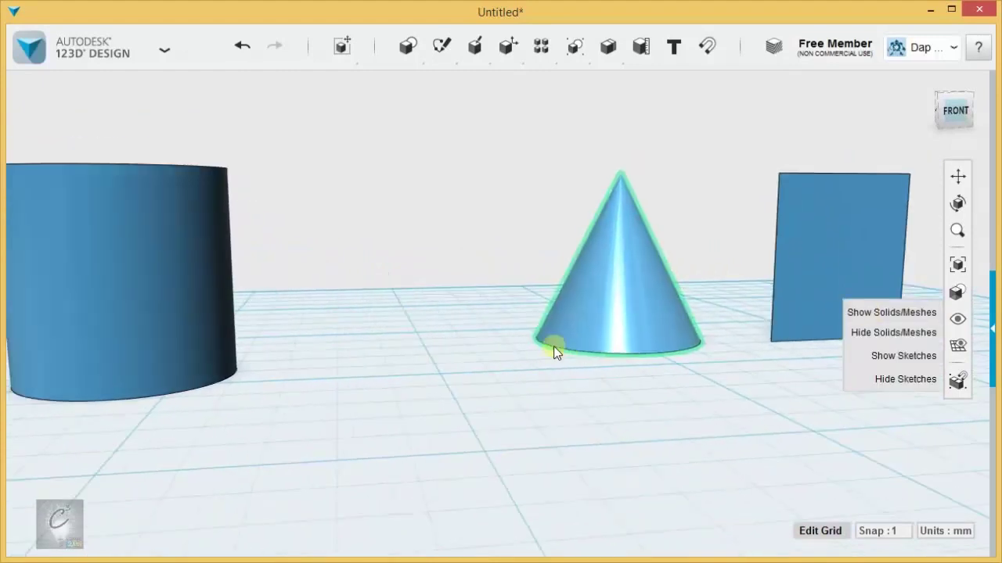
{"action": "scroll", "coordinate": [561, 352], "scroll_direction": "down", "scroll_amount": 5}
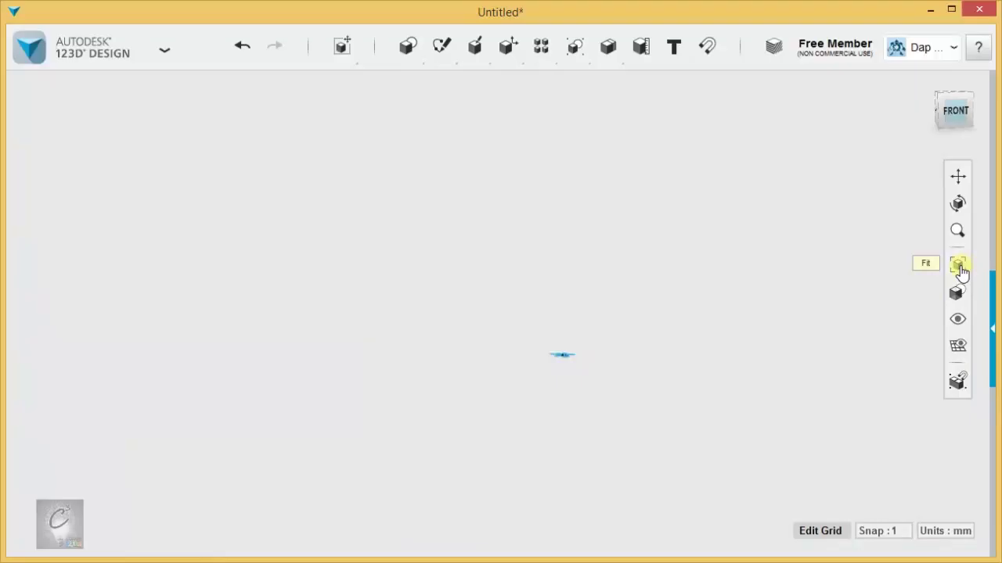
{"action": "left_click", "coordinate": [958, 266]}
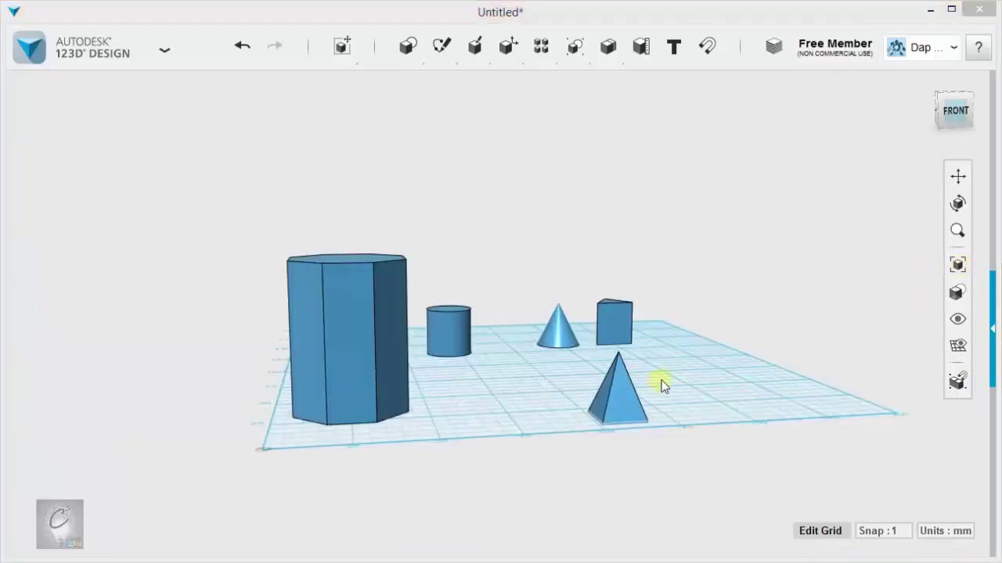
- Zoom in on the solids from the front-right angle and fit the whole scene back into view
{"action": "right_click_drag", "start_coordinate": [735, 348], "coordinate": [666, 384]}
{"action": "scroll", "coordinate": [540, 365], "scroll_direction": "up", "scroll_amount": 6}
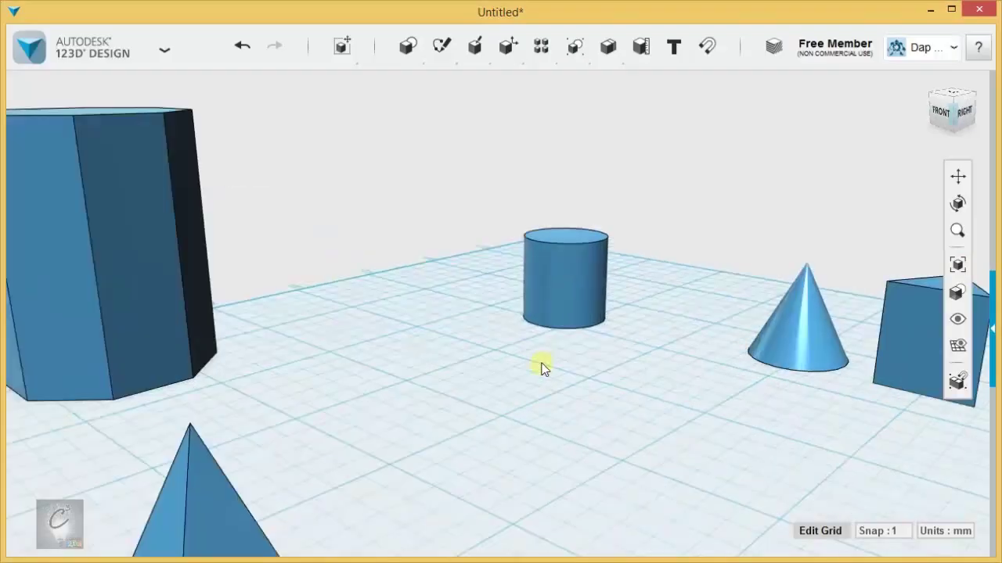
{"action": "left_click", "coordinate": [957, 264]}
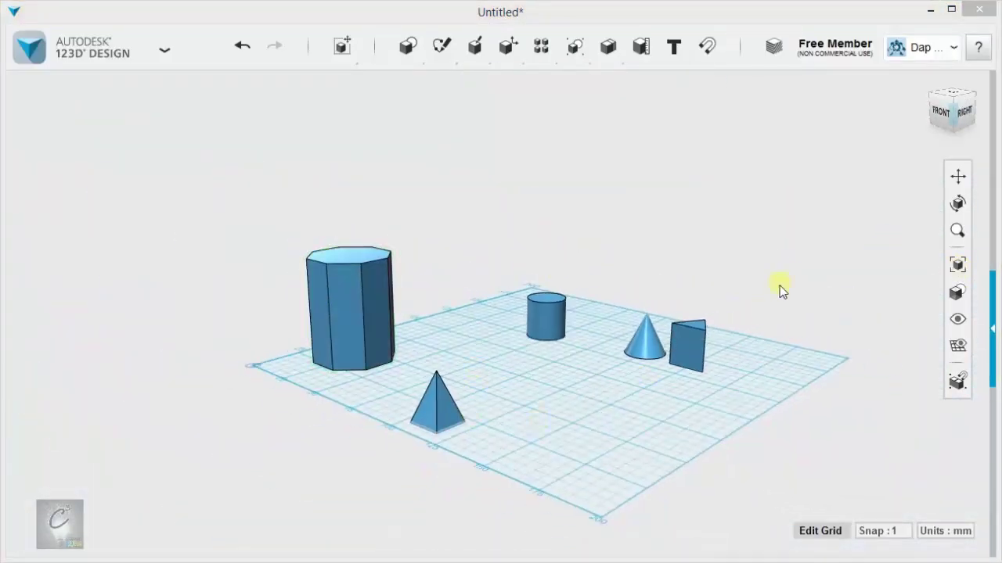
{"action": "right_click_drag", "start_coordinate": [626, 355], "coordinate": [782, 357]}
- Display the solids as Outlines Only and inspect the wireframes from another angle
{"action": "mouse_move", "coordinate": [960, 292]}
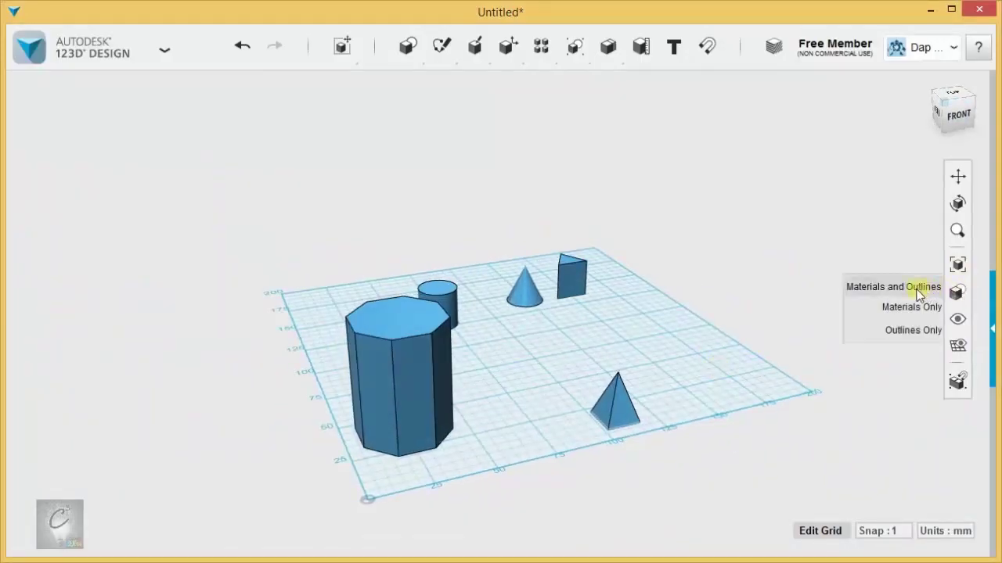
{"action": "middle_click_drag", "start_coordinate": [566, 342], "coordinate": [628, 342]}
{"action": "scroll", "coordinate": [569, 301], "scroll_direction": "up", "scroll_amount": 4}
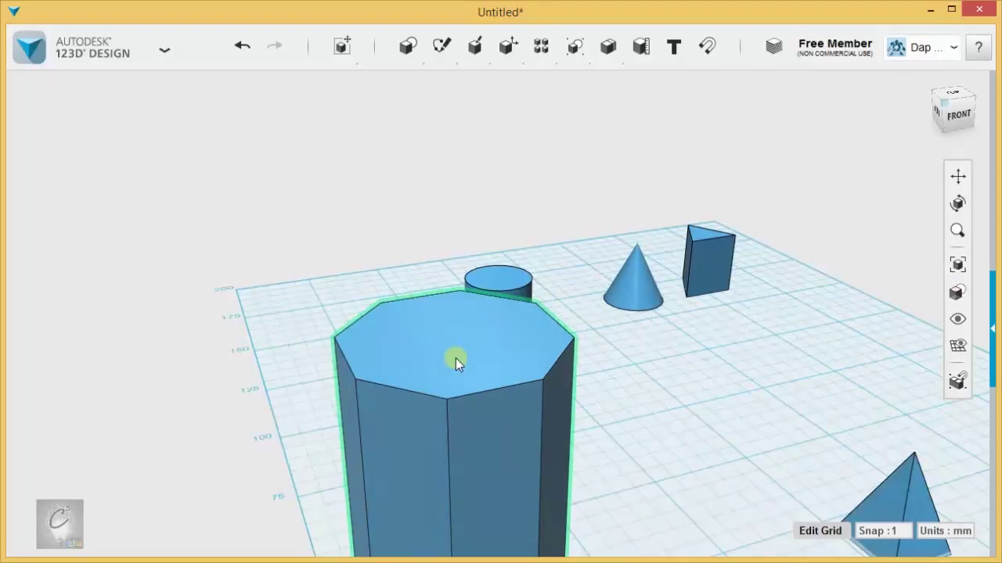
{"action": "middle_click_drag", "start_coordinate": [769, 415], "coordinate": [762, 257]}
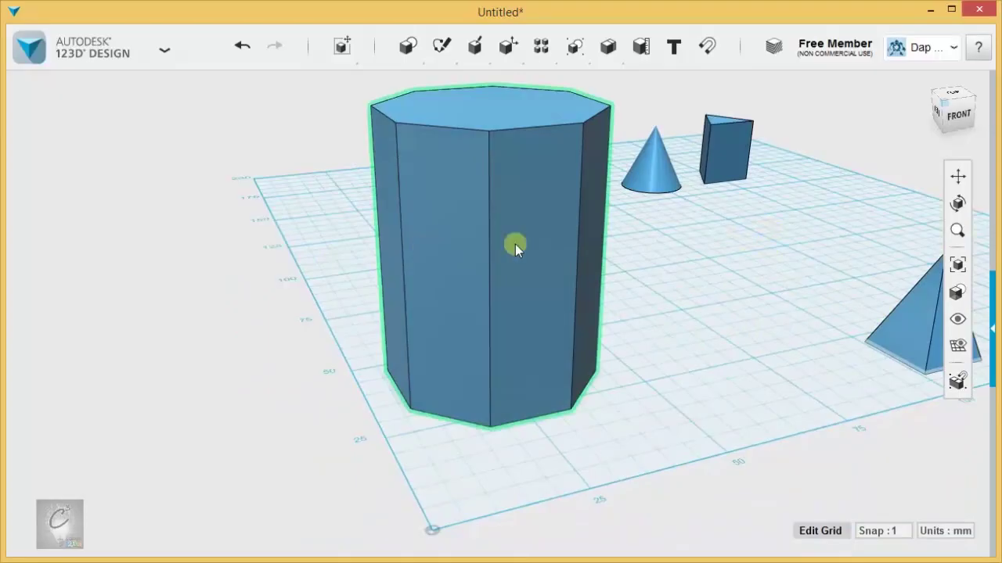
{"action": "right_click_drag", "start_coordinate": [845, 337], "coordinate": [761, 1]}
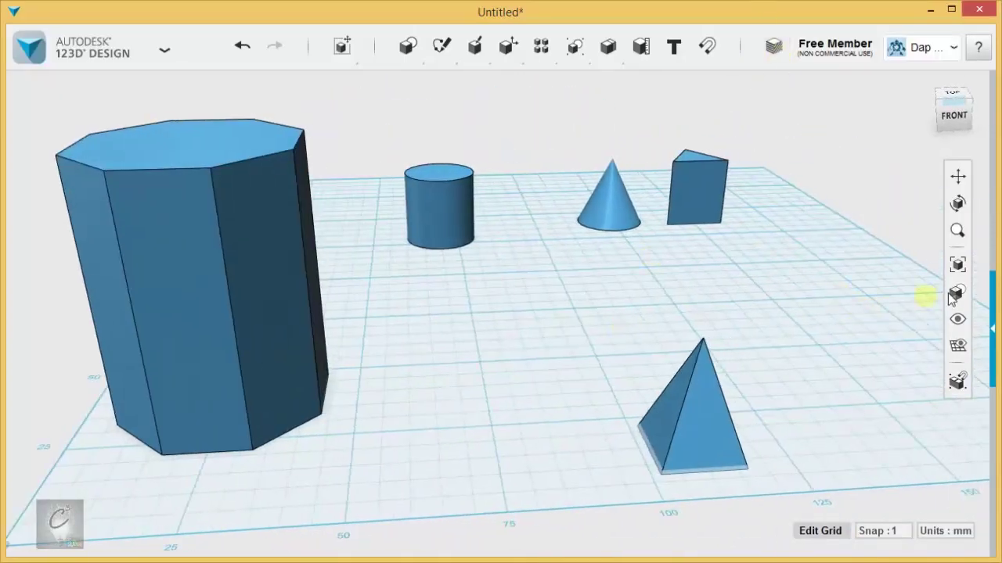
{"action": "mouse_move", "coordinate": [957, 293]}
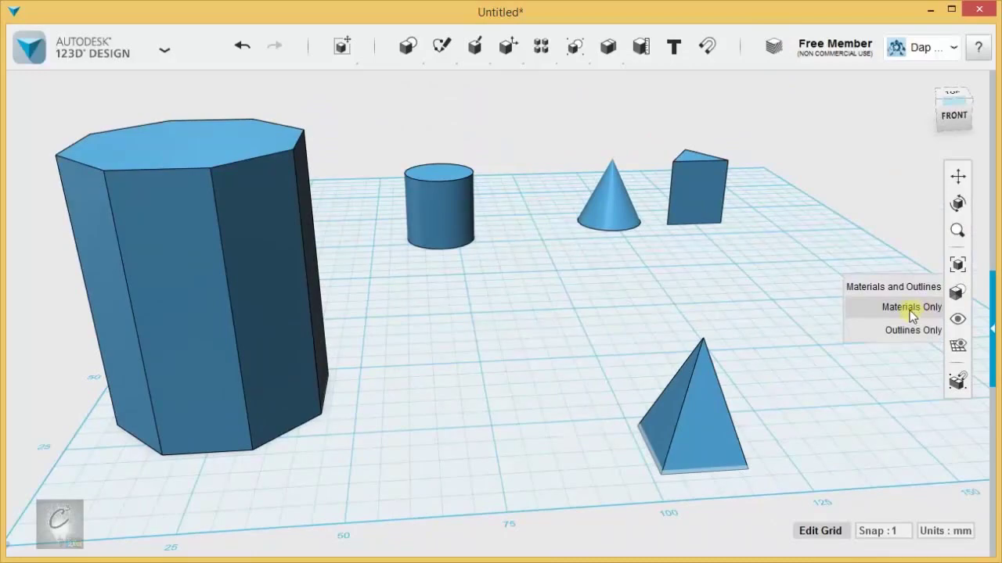
{"action": "left_click", "coordinate": [893, 330]}
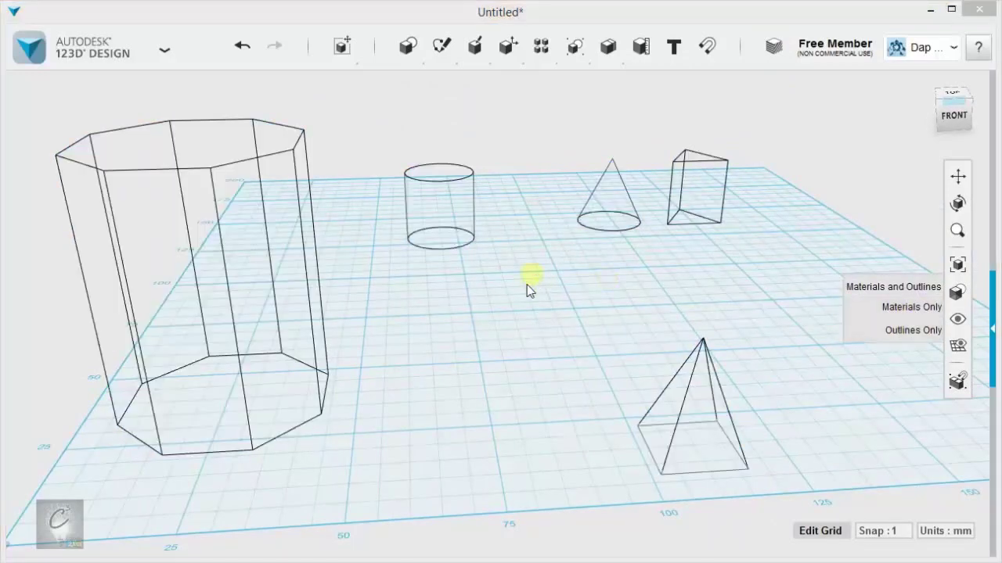
{"action": "right_click_drag", "start_coordinate": [530, 284], "coordinate": [547, 344]}
- Display the solids as Materials Only and return the display style to Materials and Outlines
{"action": "mouse_move", "coordinate": [957, 292]}
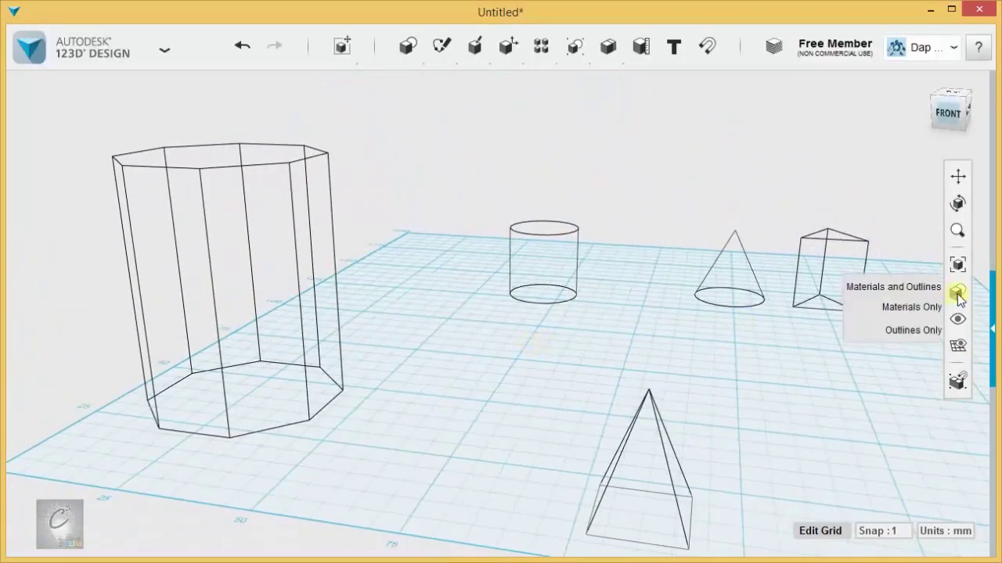
{"action": "left_click", "coordinate": [908, 306]}
{"action": "right_click_drag", "start_coordinate": [588, 313], "coordinate": [662, 286]}
{"action": "mouse_move", "coordinate": [952, 293]}
{"action": "left_click", "coordinate": [896, 287]}
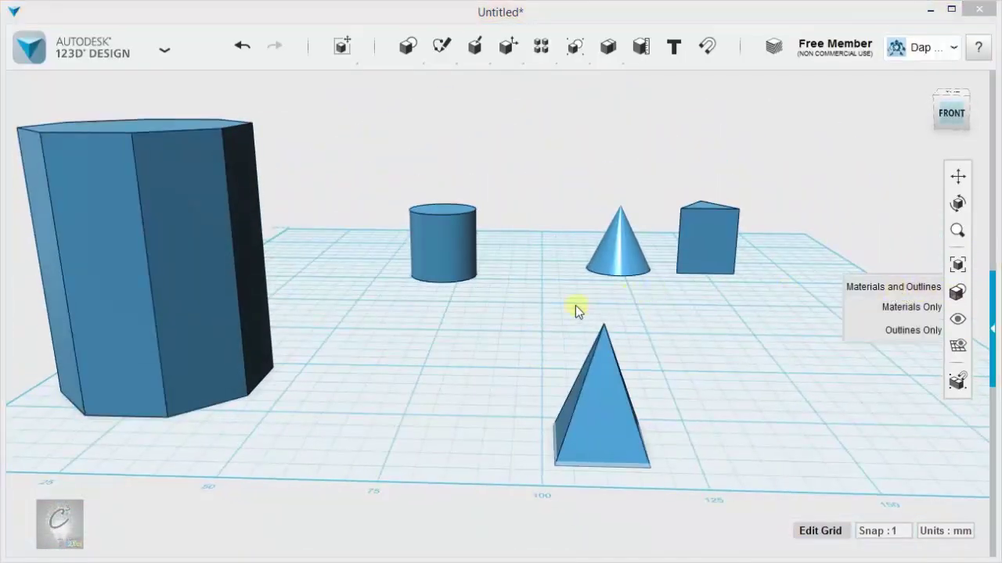
- Hide all solids and meshes in the scene and show them again
{"action": "mouse_move", "coordinate": [956, 321]}
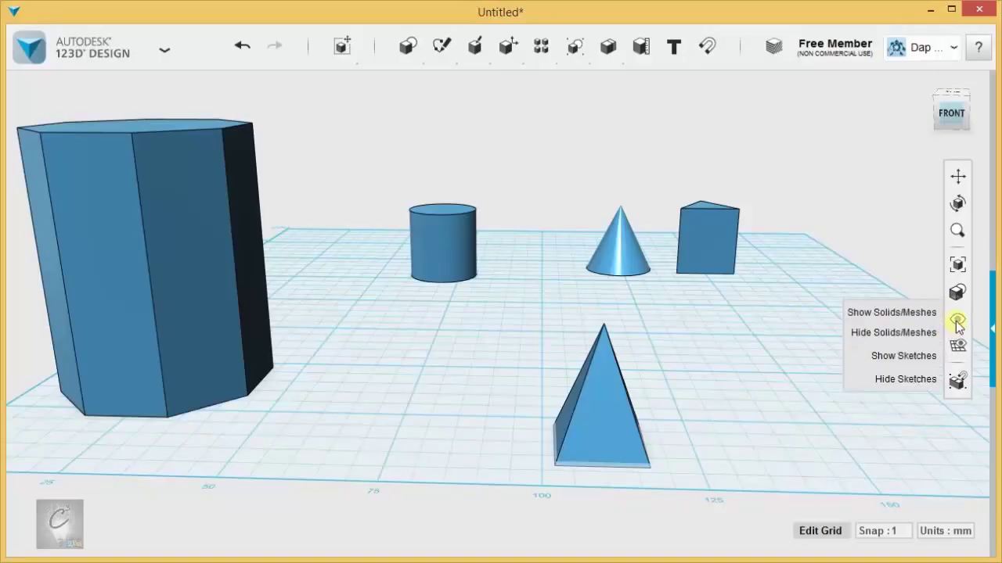
{"action": "left_click", "coordinate": [884, 333]}
{"action": "mouse_move", "coordinate": [956, 320]}
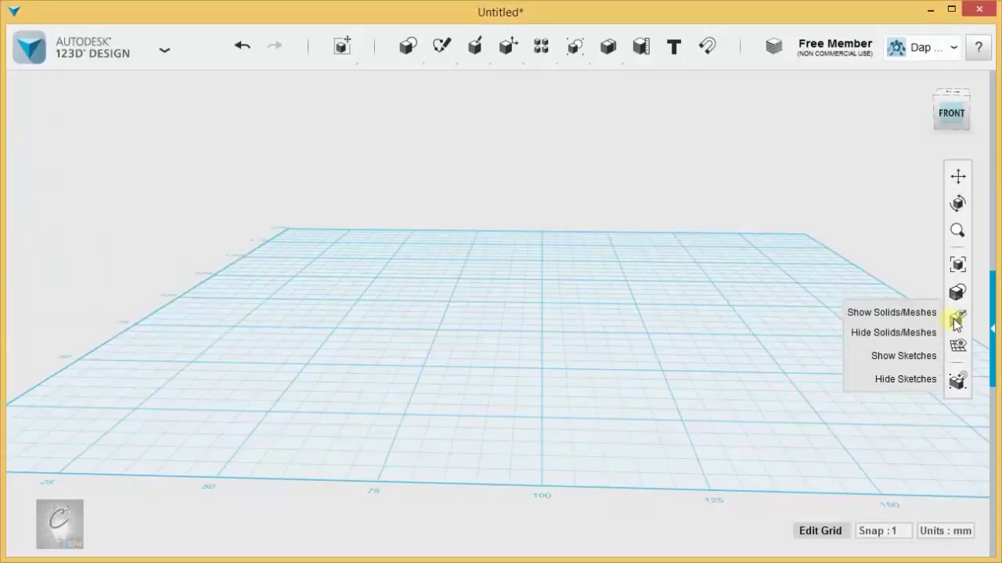
{"action": "left_click", "coordinate": [893, 313]}
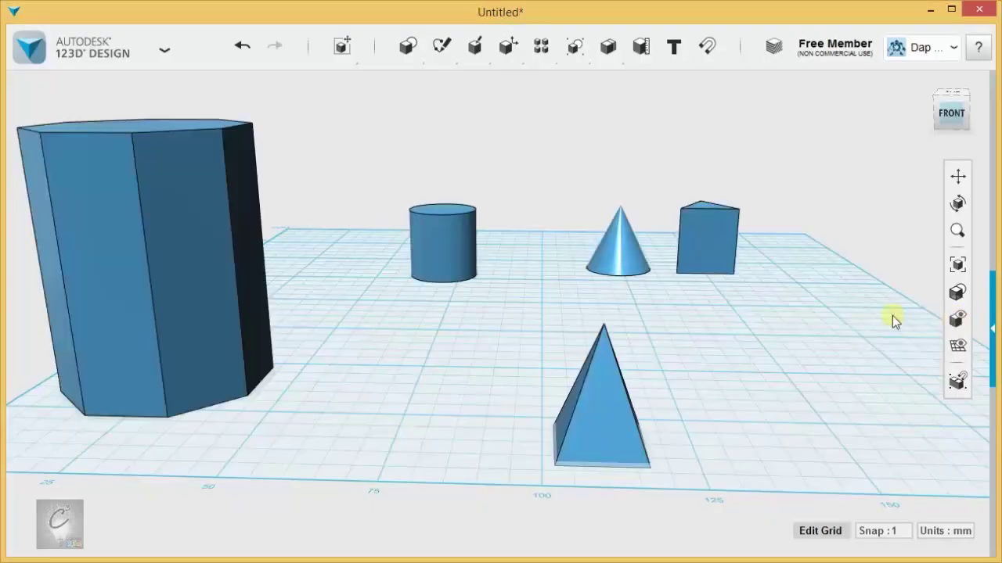
- Hide the pyramid and the cone individually
{"action": "left_click", "coordinate": [589, 416]}
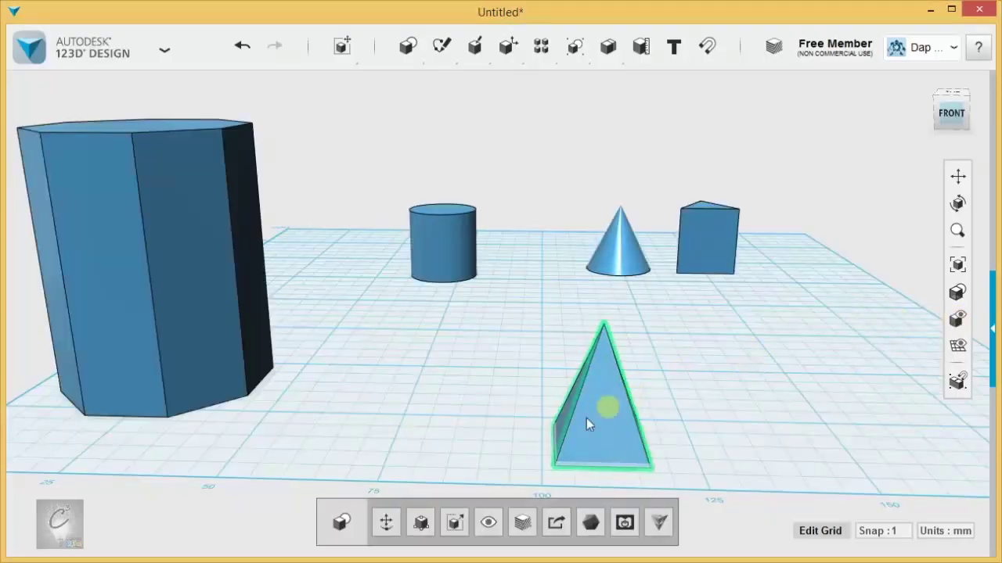
{"action": "left_click", "coordinate": [487, 526]}
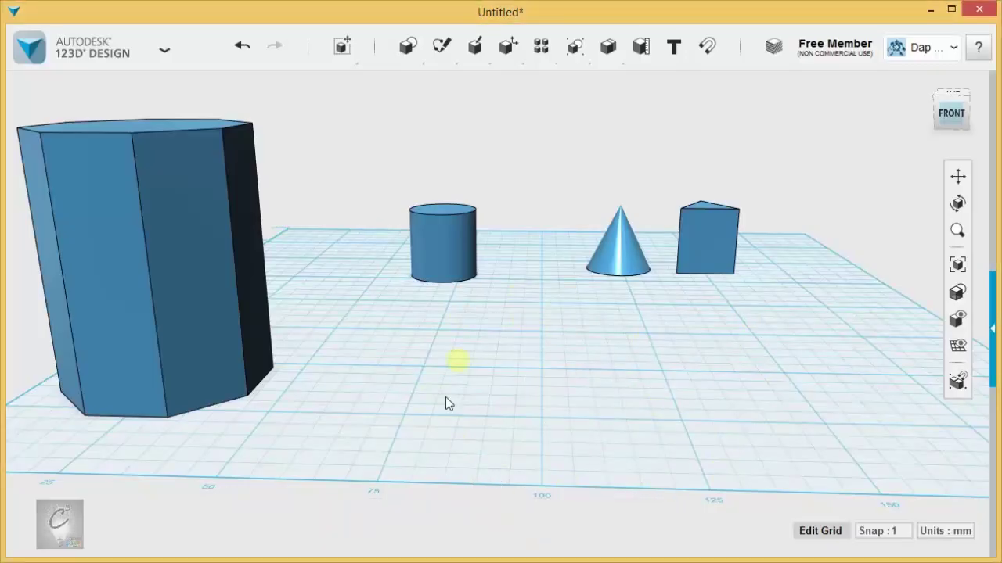
{"action": "left_click", "coordinate": [624, 265]}
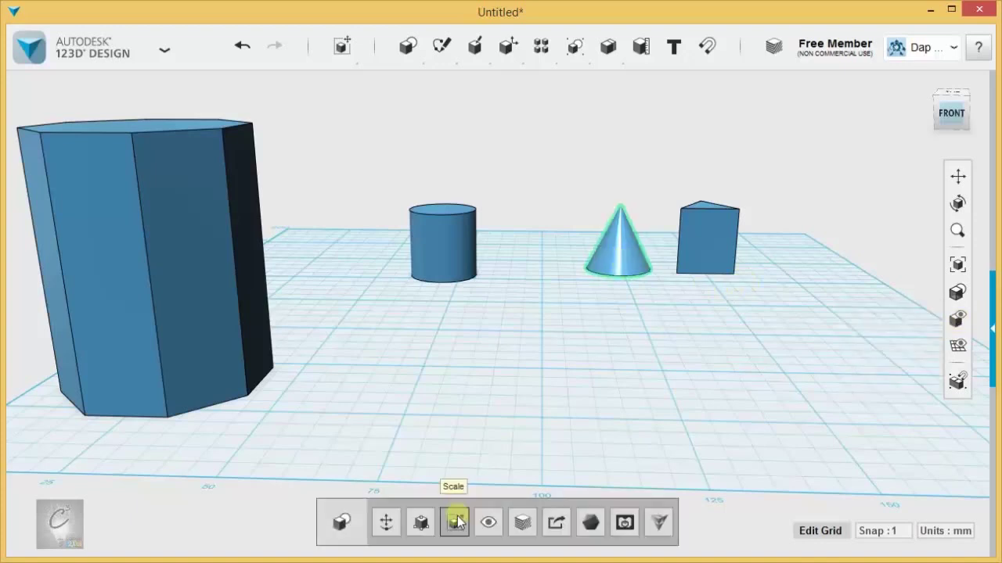
{"action": "left_click", "coordinate": [487, 526]}
{"action": "mouse_move", "coordinate": [957, 318]}
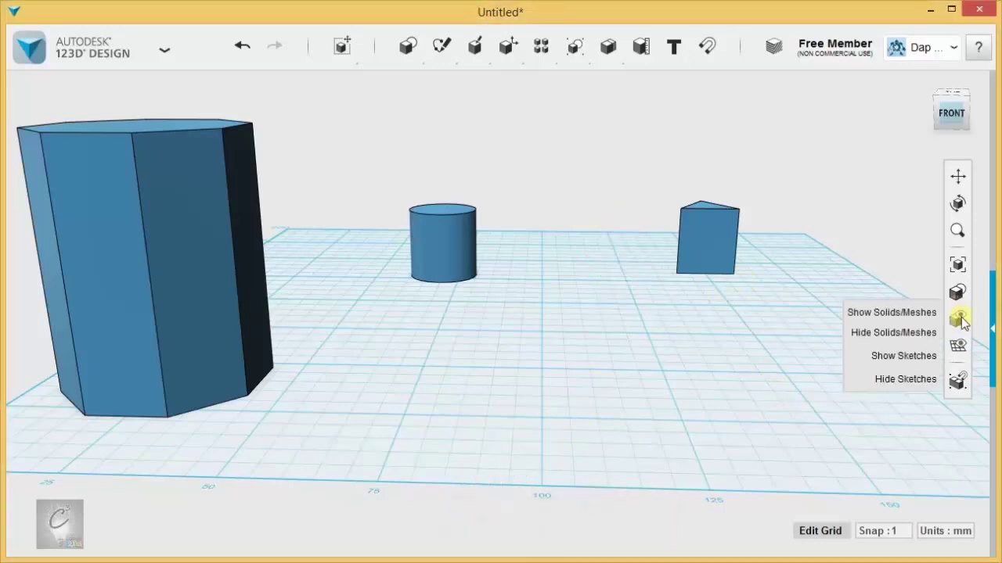
- Show all hidden solids and meshes in the scene again
{"action": "left_click", "coordinate": [882, 314]}
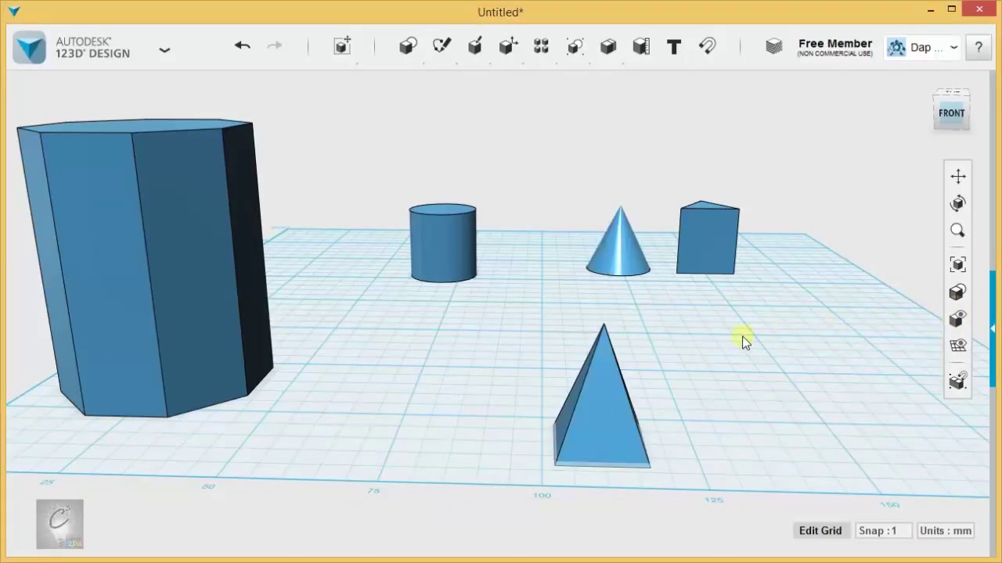
- Sketch a rectangle on the grid beside the pyramid, in front of the triangular prism
{"action": "middle_click_drag", "start_coordinate": [743, 342], "coordinate": [680, 313]}
{"action": "mouse_move", "coordinate": [441, 46]}
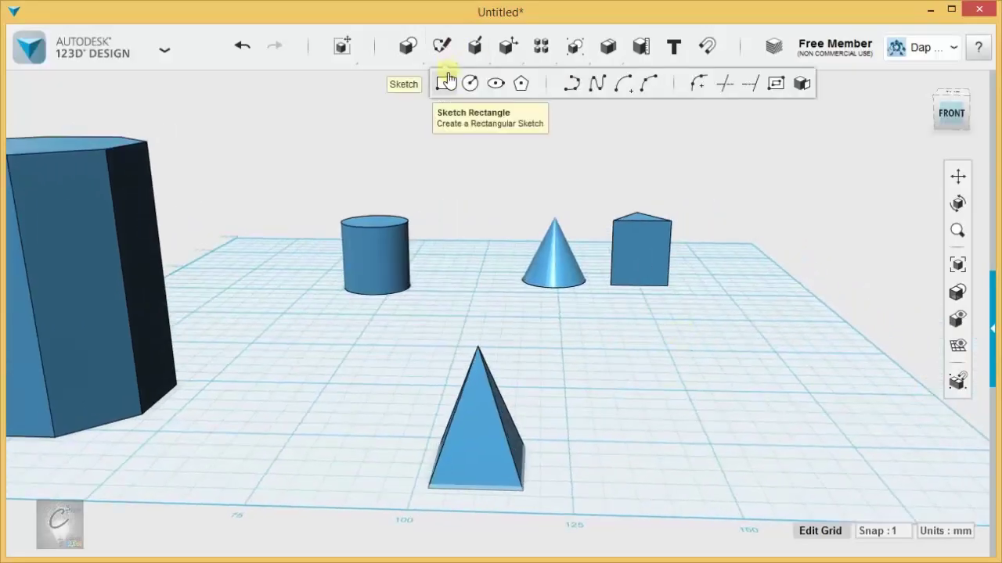
{"action": "left_click", "coordinate": [679, 368]}
{"action": "left_click", "coordinate": [593, 439]}
{"action": "left_click", "coordinate": [792, 305]}
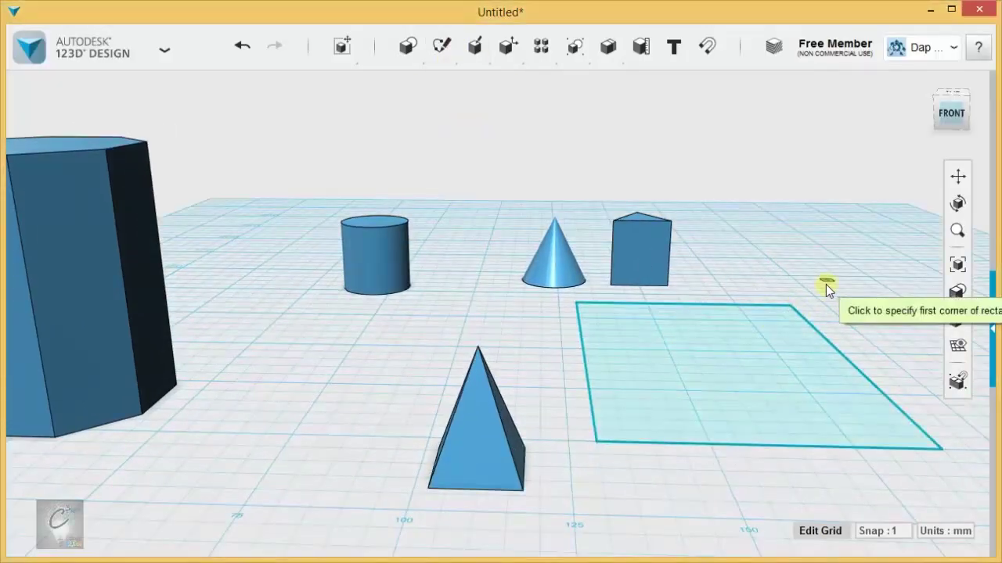
{"action": "middle_click_drag", "start_coordinate": [838, 283], "coordinate": [796, 266]}
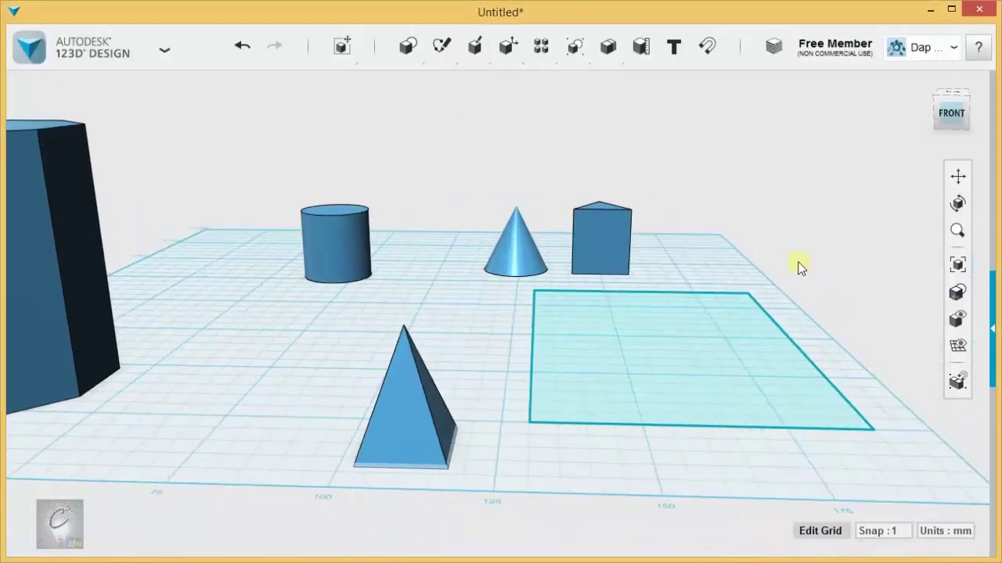
- Hide the rectangle sketch individually
{"action": "left_click", "coordinate": [647, 349]}
{"action": "mouse_move", "coordinate": [675, 415]}
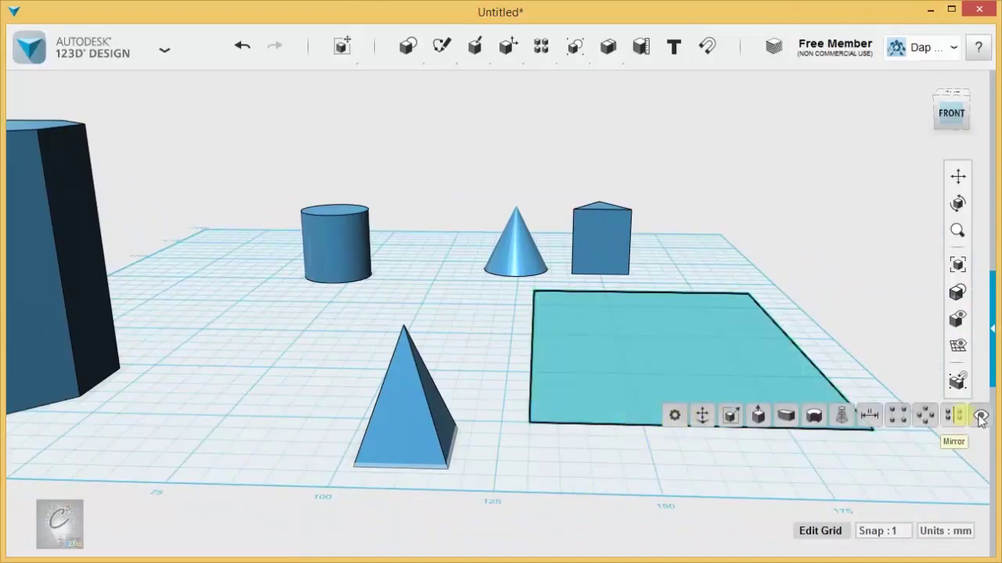
{"action": "key", "text": "Delete"}
- Show all sketches in the scene and hide them again
{"action": "mouse_move", "coordinate": [958, 321]}
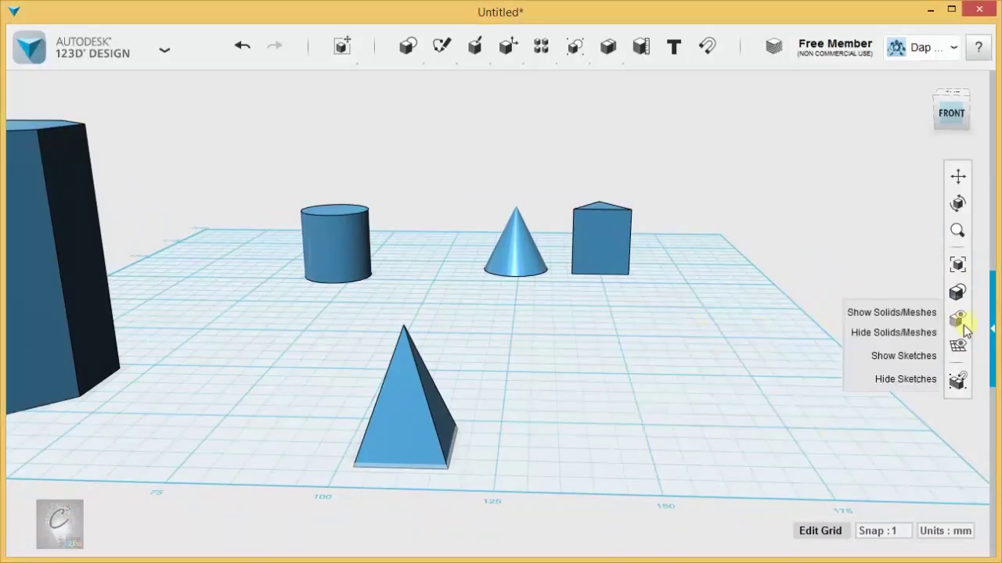
{"action": "left_click", "coordinate": [884, 358]}
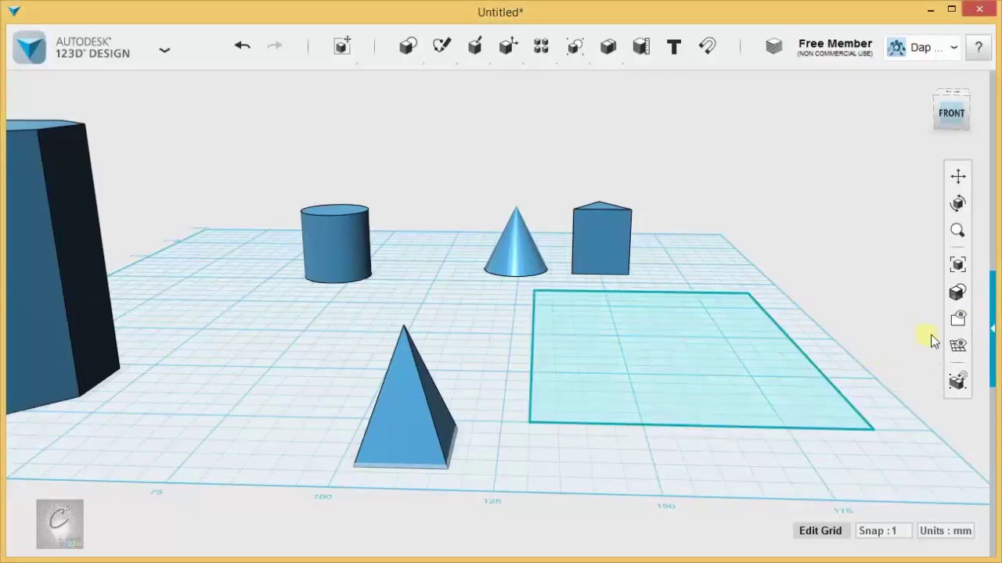
{"action": "left_click", "coordinate": [876, 378]}
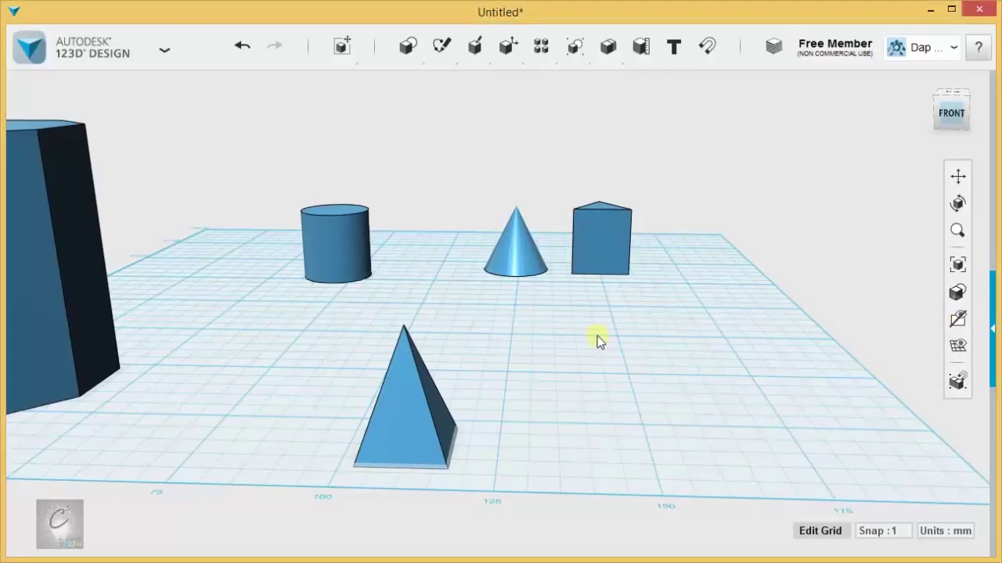
- Switch the grid's visibility off and back on twice
{"action": "scroll", "coordinate": [597, 338], "scroll_direction": "down", "scroll_amount": 5}
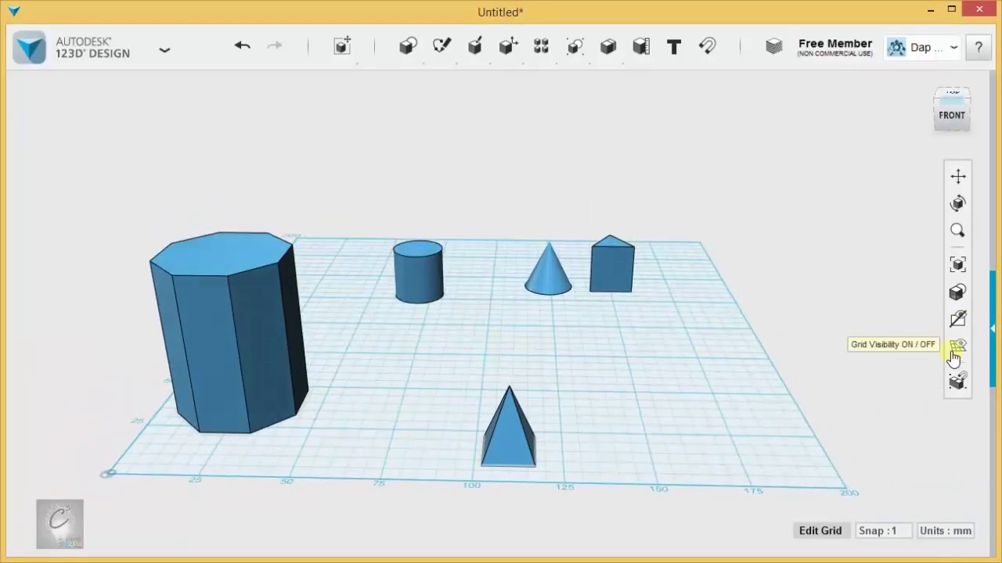
{"action": "left_click", "coordinate": [956, 352]}
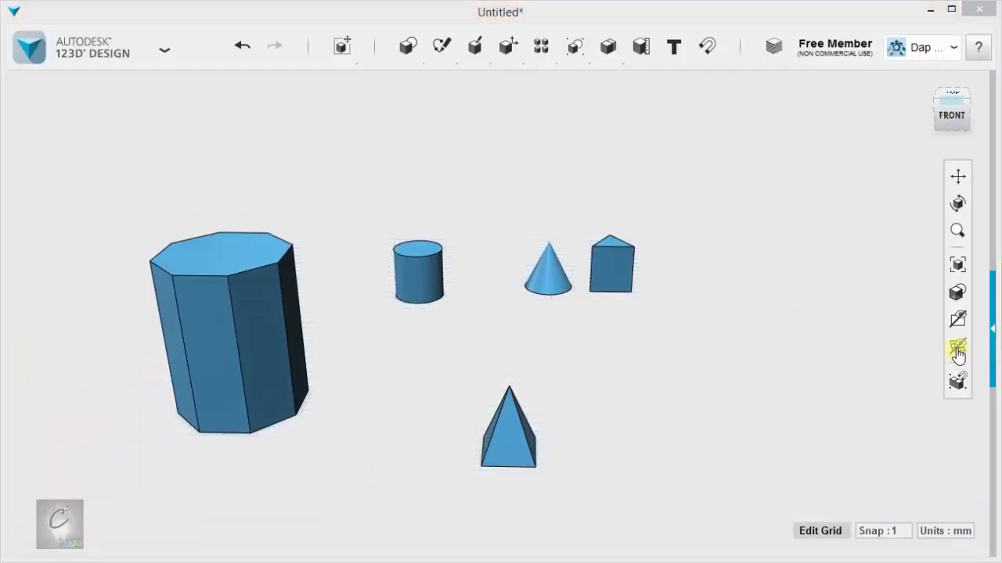
{"action": "left_click", "coordinate": [958, 352]}
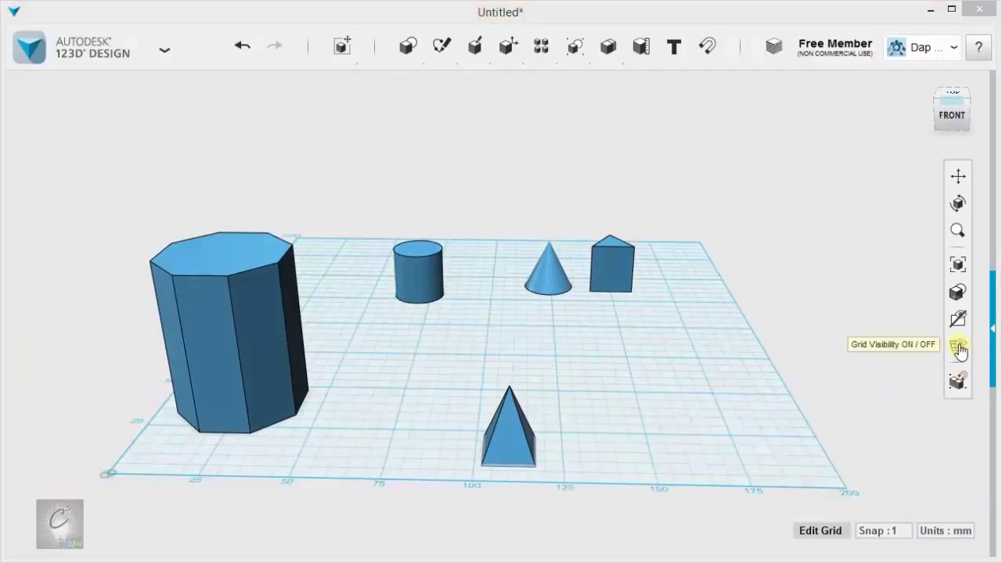
{"action": "left_click", "coordinate": [958, 352]}
{"action": "left_click", "coordinate": [958, 351]}
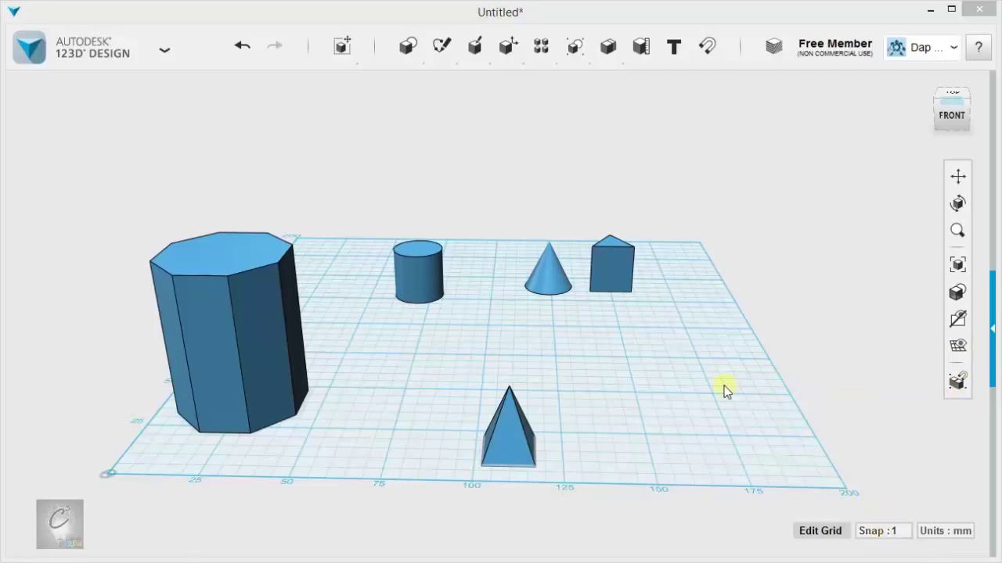
- Open the parts library, switch it to the Gear category and browse the available gears
{"action": "right_click_drag", "start_coordinate": [666, 366], "coordinate": [653, 391]}
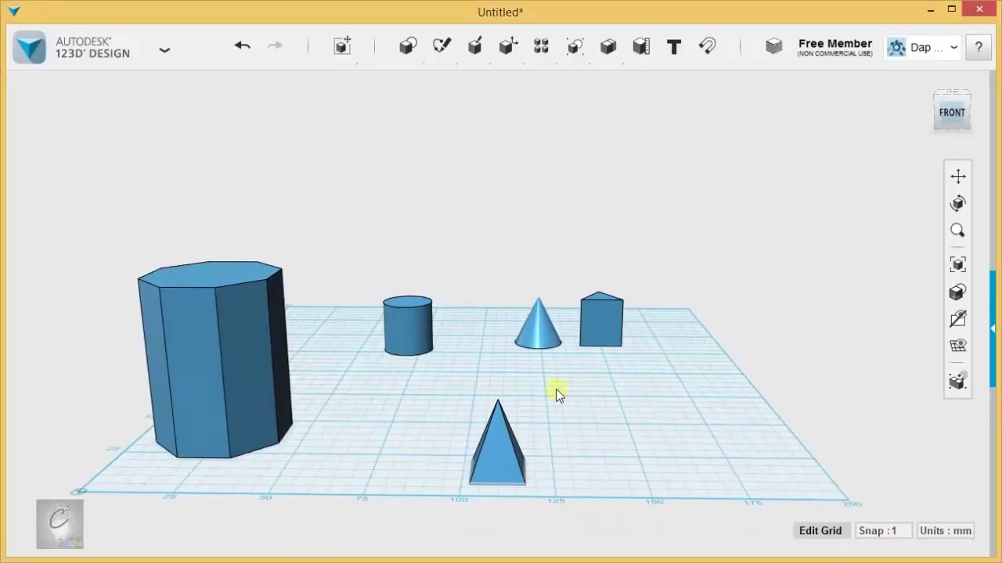
{"action": "right_click_drag", "start_coordinate": [555, 389], "coordinate": [497, 205]}
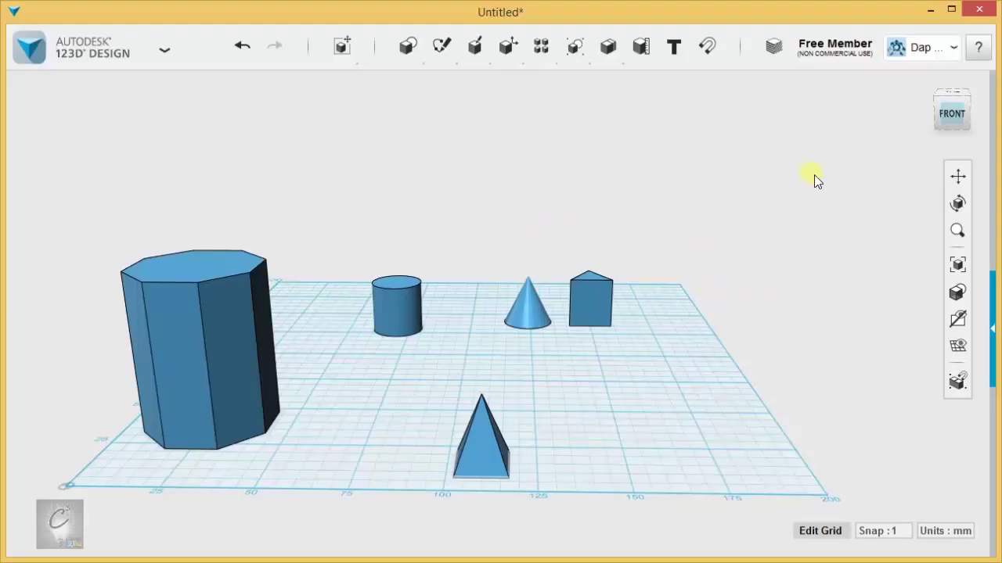
{"action": "left_click", "coordinate": [992, 338]}
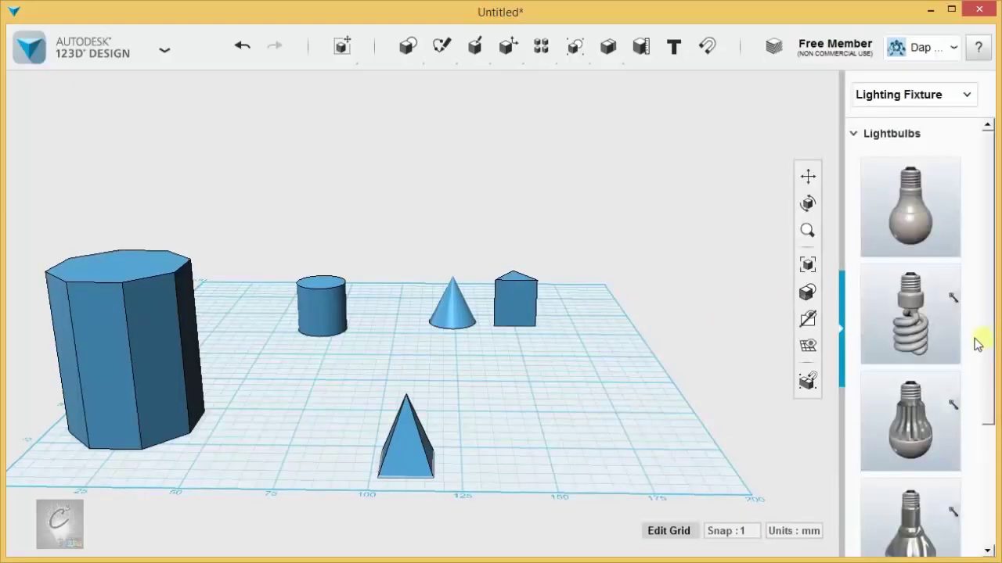
{"action": "left_click", "coordinate": [967, 97]}
{"action": "scroll", "coordinate": [908, 160], "scroll_direction": "down", "scroll_amount": 1}
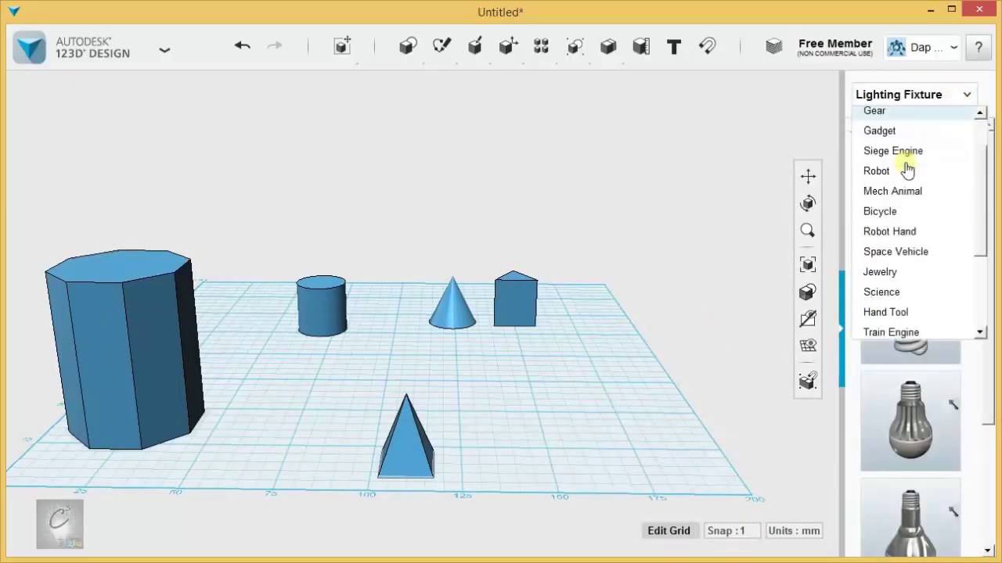
{"action": "scroll", "coordinate": [902, 164], "scroll_direction": "up", "scroll_amount": 1}
{"action": "left_click", "coordinate": [901, 163]}
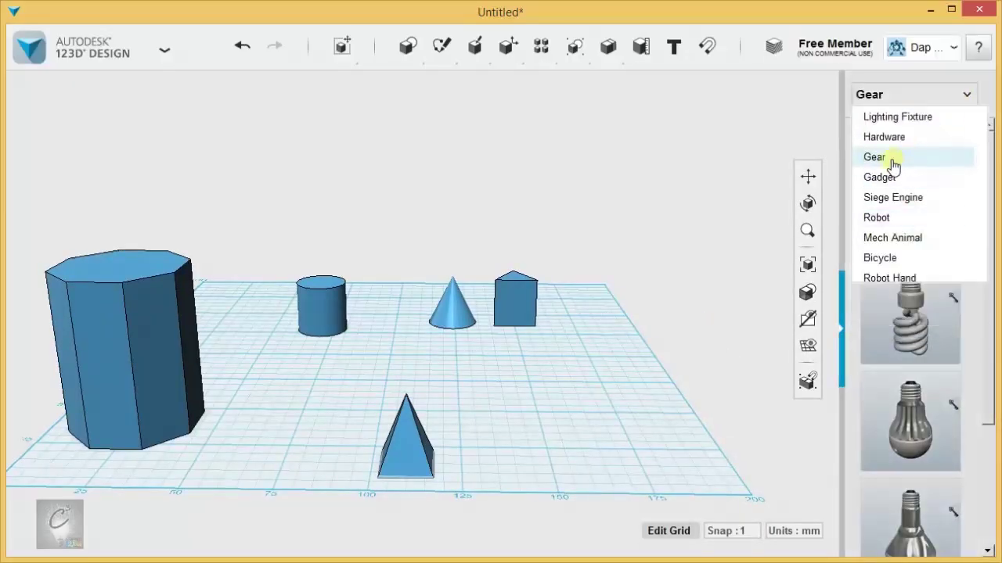
{"action": "scroll", "coordinate": [919, 284], "scroll_direction": "down", "scroll_amount": 1}
{"action": "scroll", "coordinate": [920, 284], "scroll_direction": "down", "scroll_amount": 2}
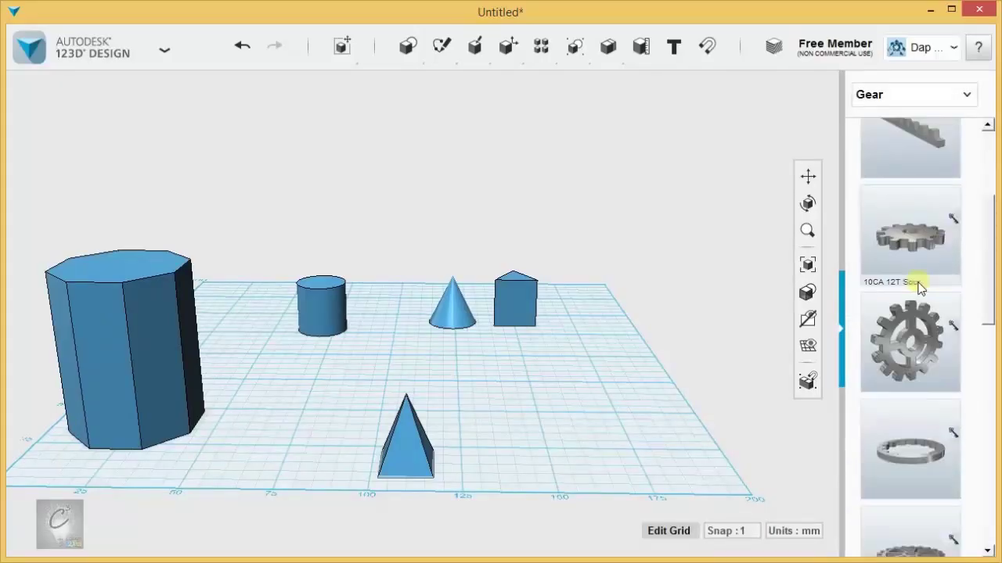
- Insert the four-spoke gear from the parts library onto the grid, between the pyramid and the triangular prism
{"action": "left_click_drag", "start_coordinate": [617, 378], "coordinate": [618, 380]}
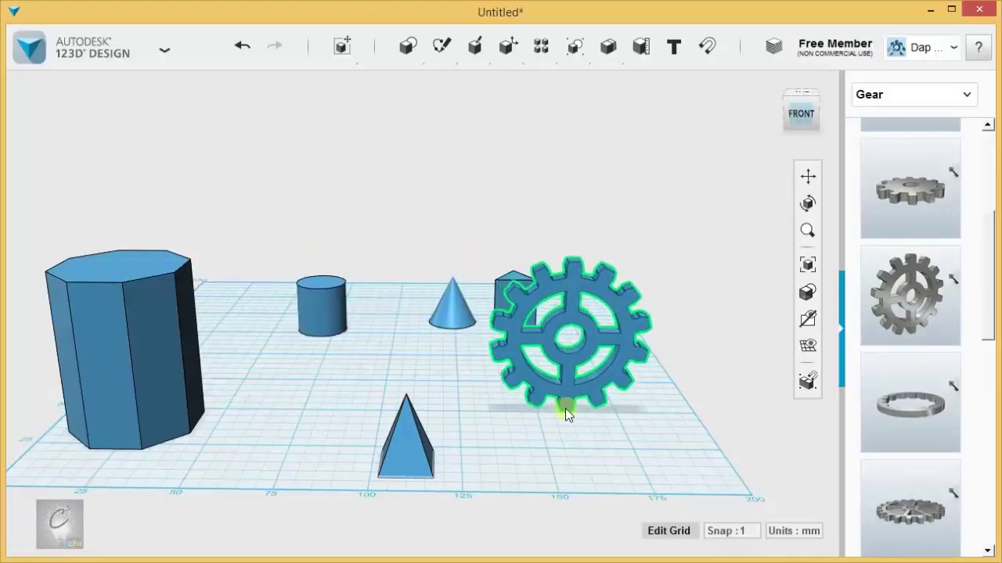
{"action": "left_click", "coordinate": [567, 414]}
{"action": "scroll", "coordinate": [538, 304], "scroll_direction": "up", "scroll_amount": 4}
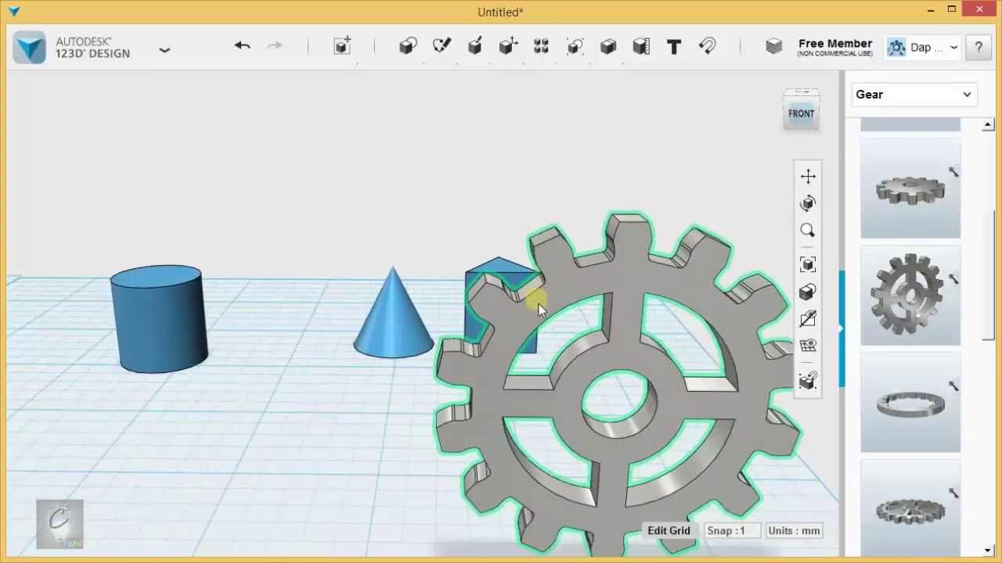
- Select the inserted four-spoke gear, delete it and close the parts library
{"action": "left_click", "coordinate": [540, 305]}
{"action": "left_click", "coordinate": [325, 419]}
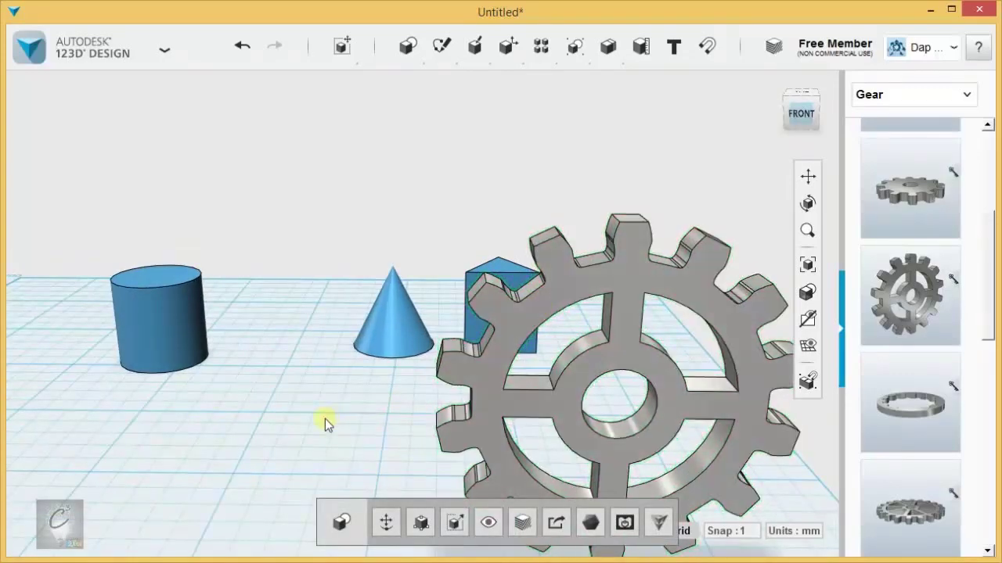
{"action": "scroll", "coordinate": [333, 419], "scroll_direction": "down", "scroll_amount": 3}
{"action": "right_click_drag", "start_coordinate": [332, 420], "coordinate": [286, 337]}
{"action": "left_click_drag", "start_coordinate": [284, 320], "coordinate": [609, 432]}
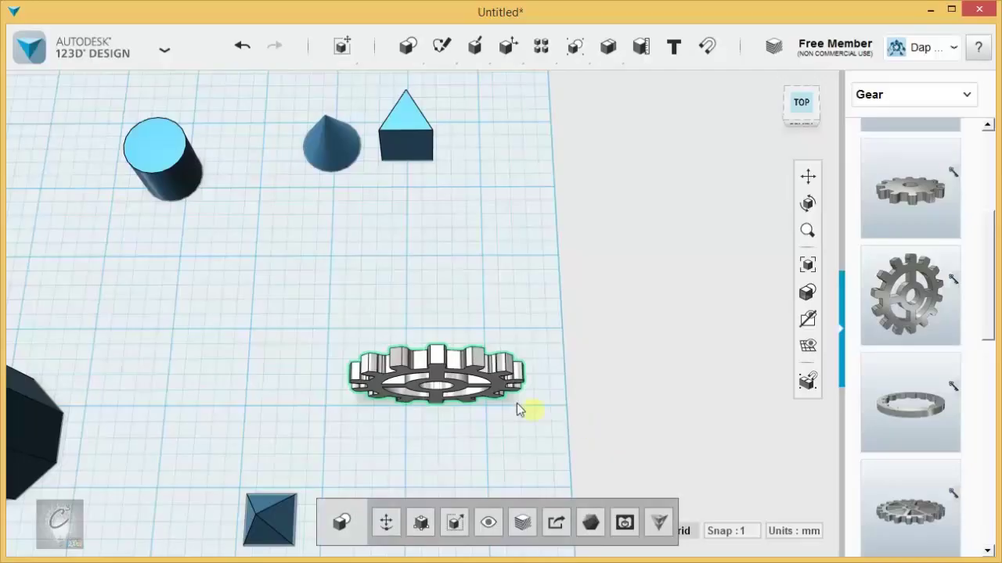
{"action": "key", "text": "Delete"}
{"action": "right_click_drag", "start_coordinate": [493, 397], "coordinate": [469, 318]}
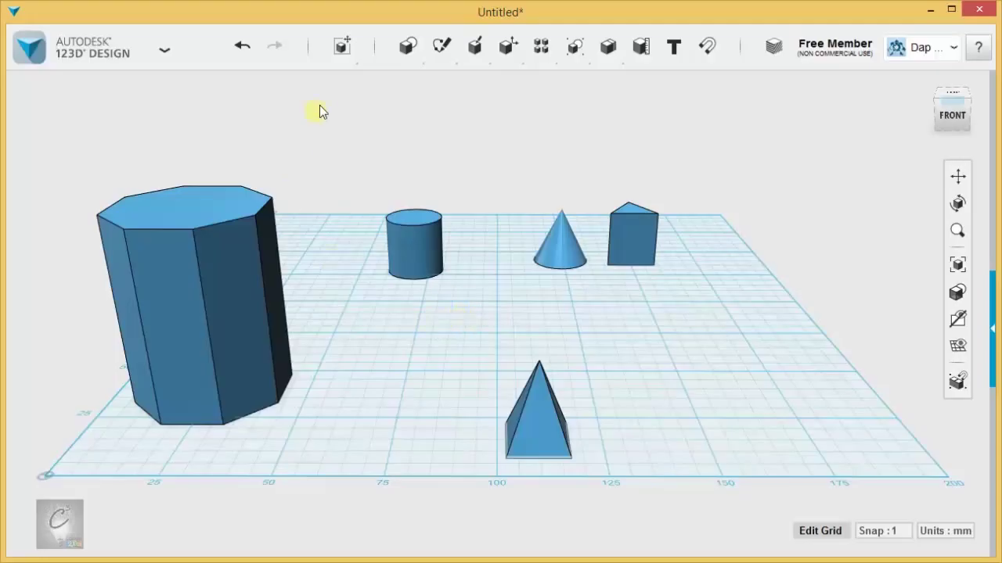
{"action": "mouse_move", "coordinate": [344, 53]}
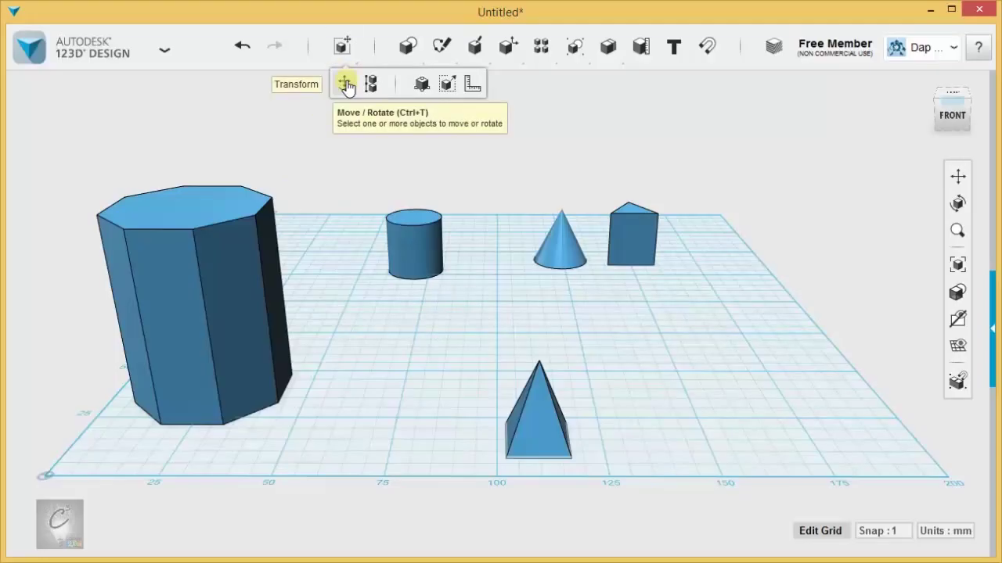